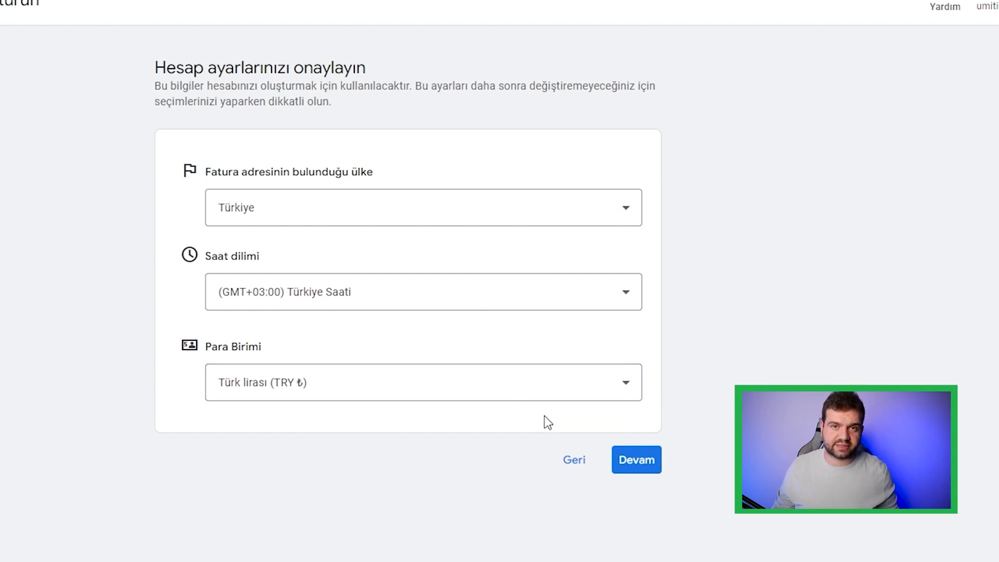
Step: Confirm the billing country, time zone and currency settings, and set the customer account type to Kişisel
click(636, 461)
click(580, 190)
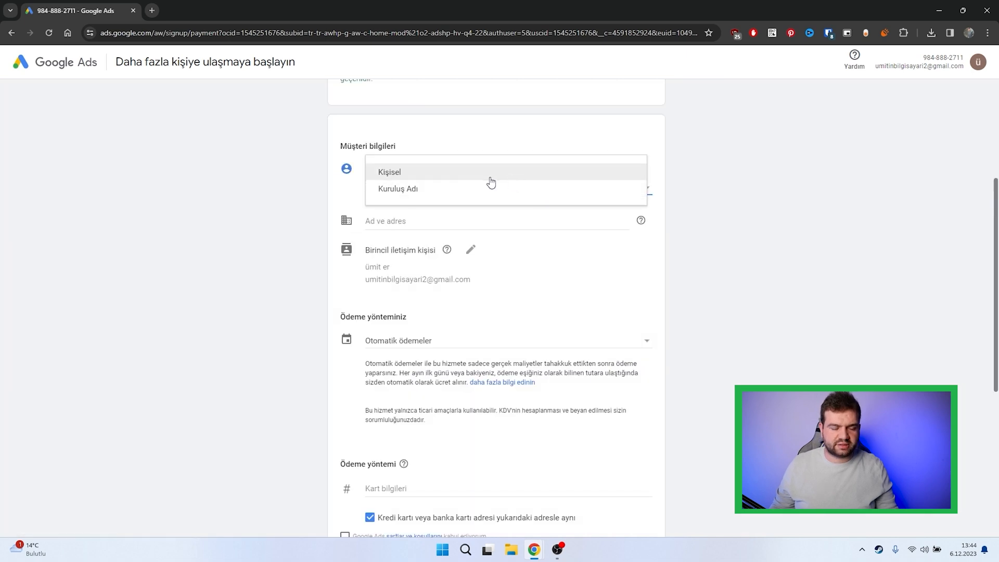
click(475, 177)
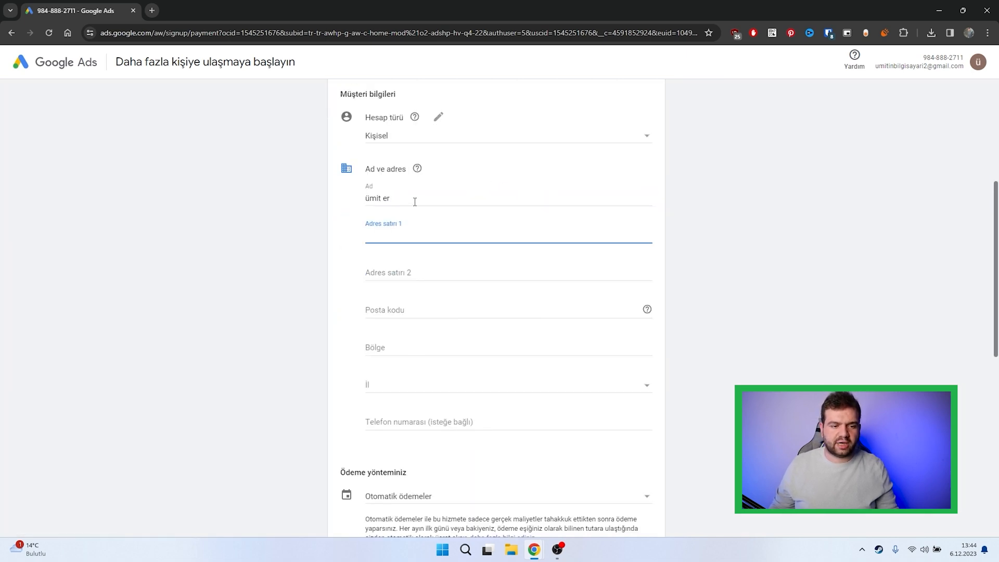
Step: Set the payment setting to Manuel ödemeler with a payment amount of ₺100
scroll(422, 376, down, 4)
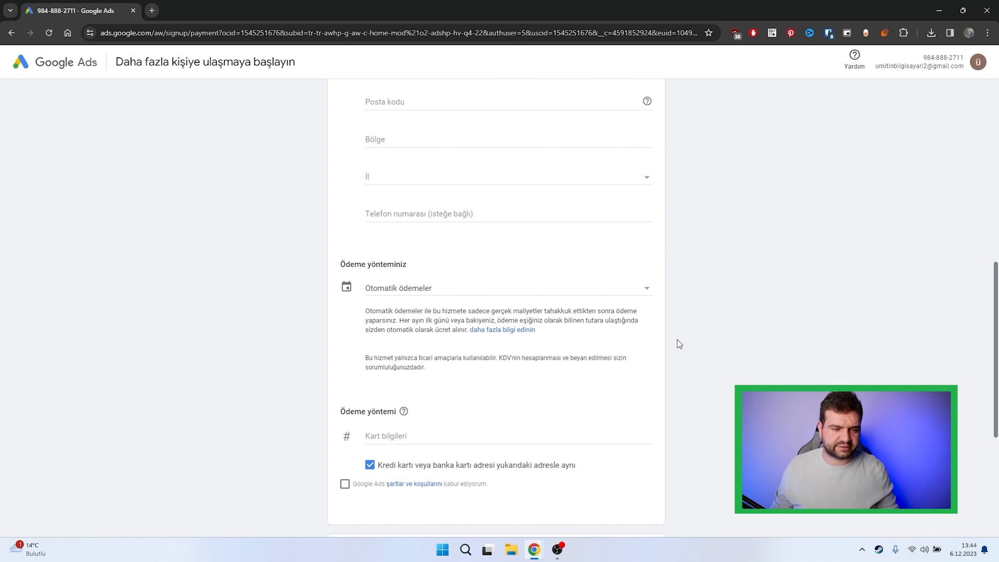
scroll(679, 343, down, 1)
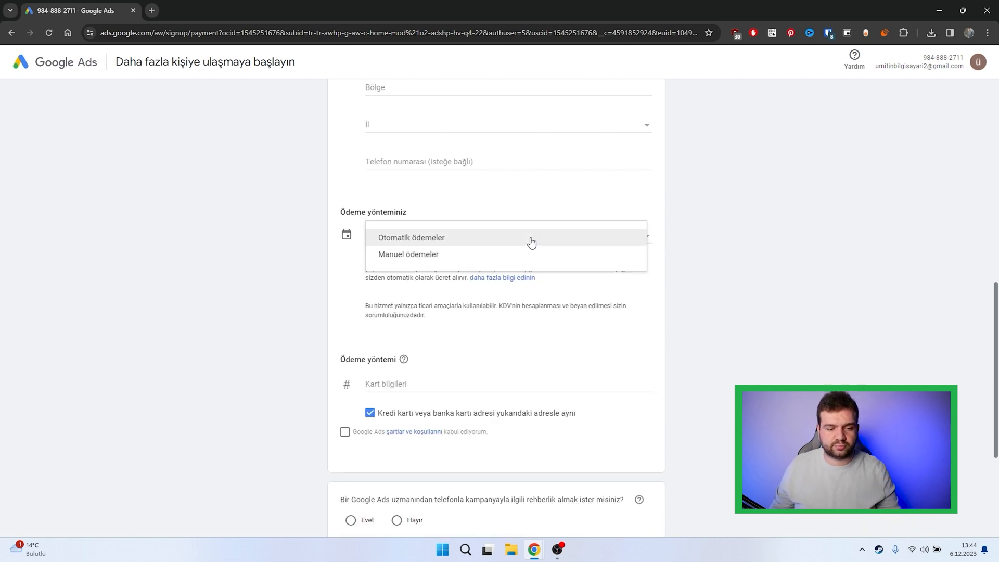
click(531, 237)
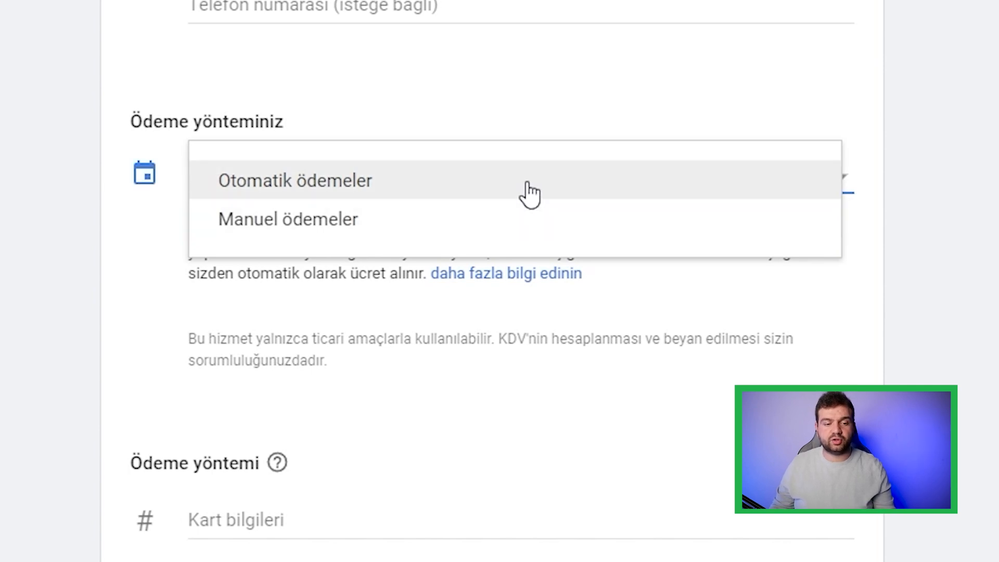
click(531, 193)
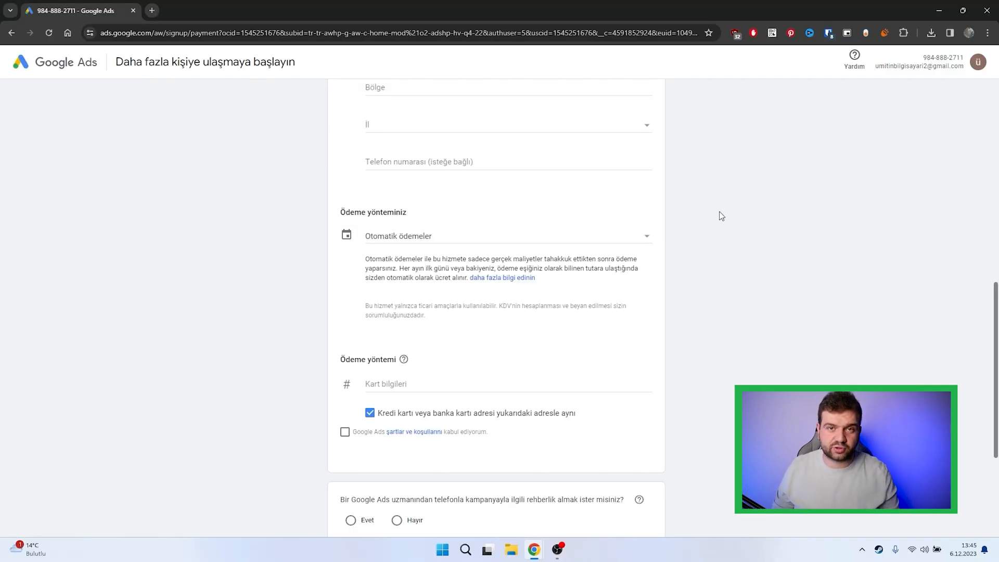
click(451, 237)
click(446, 255)
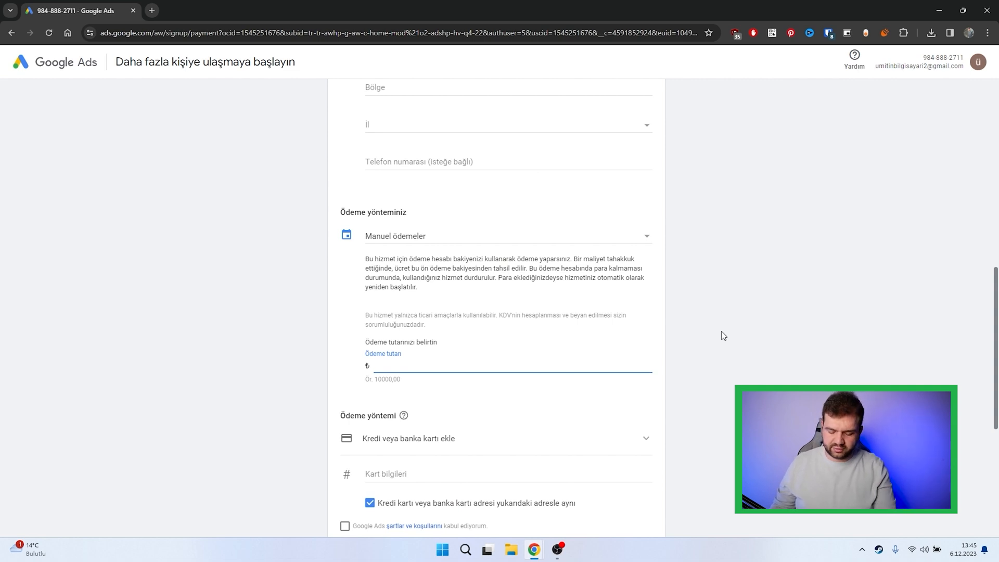
text(10)
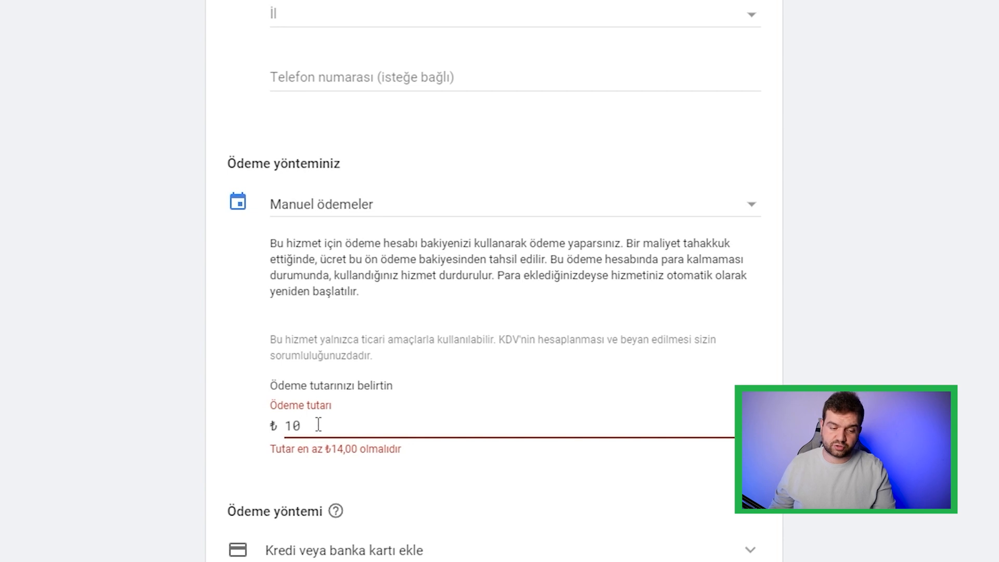
key(BackSpace)
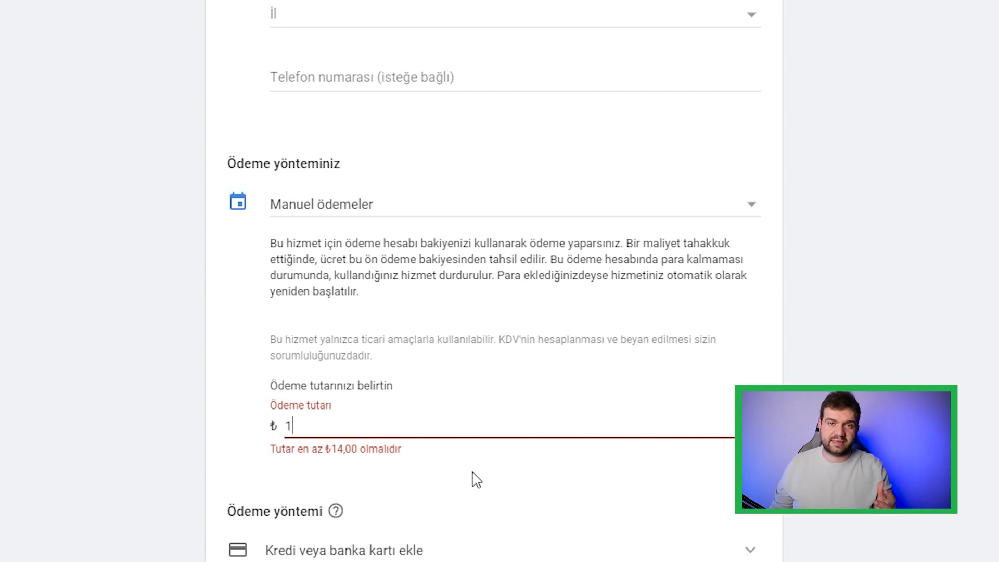
text(4)
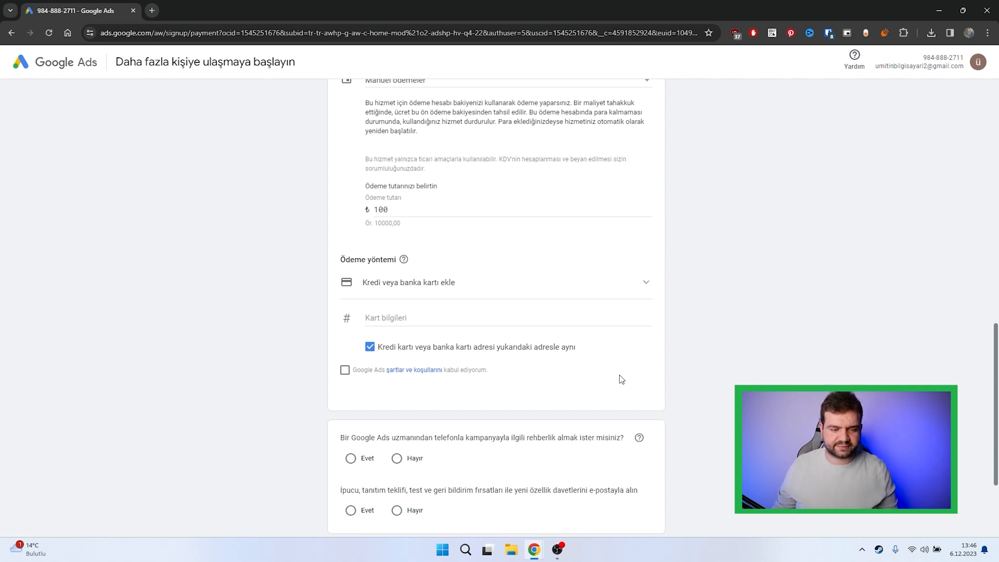
Step: Accept the Google Ads terms and answer Hayır to both the expert phone guidance and the e-mail tips
scroll(620, 379, down, 3)
click(346, 232)
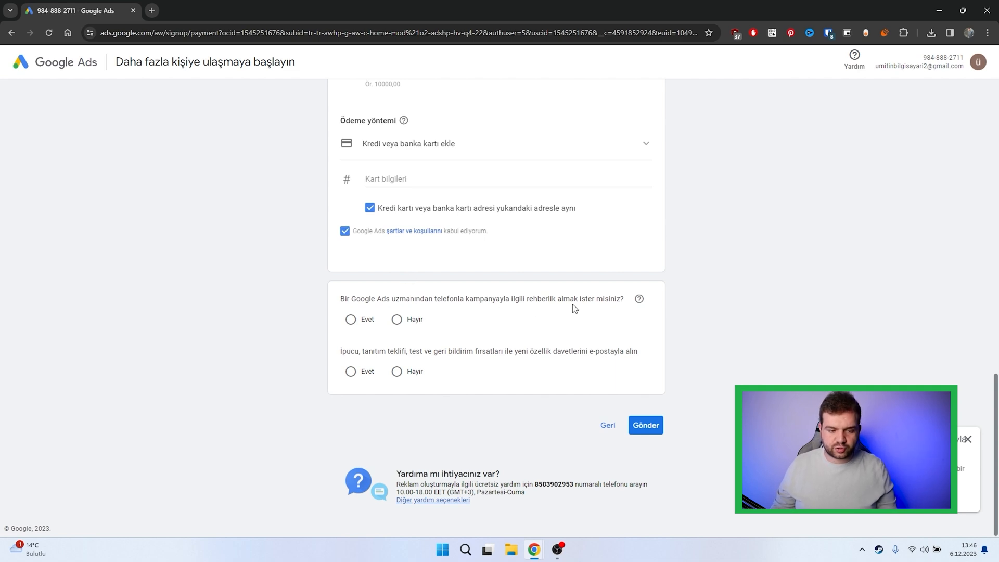
click(398, 320)
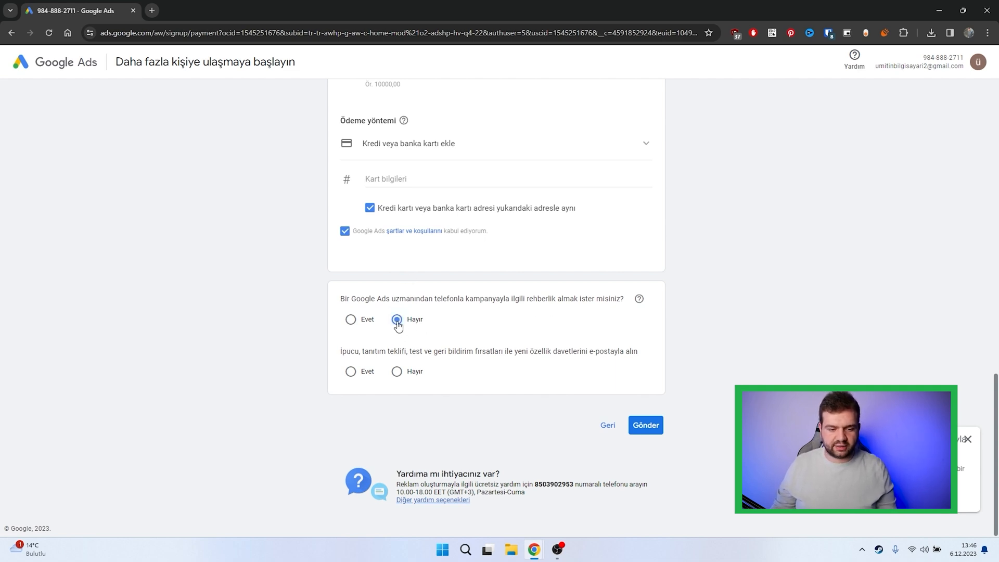
click(401, 373)
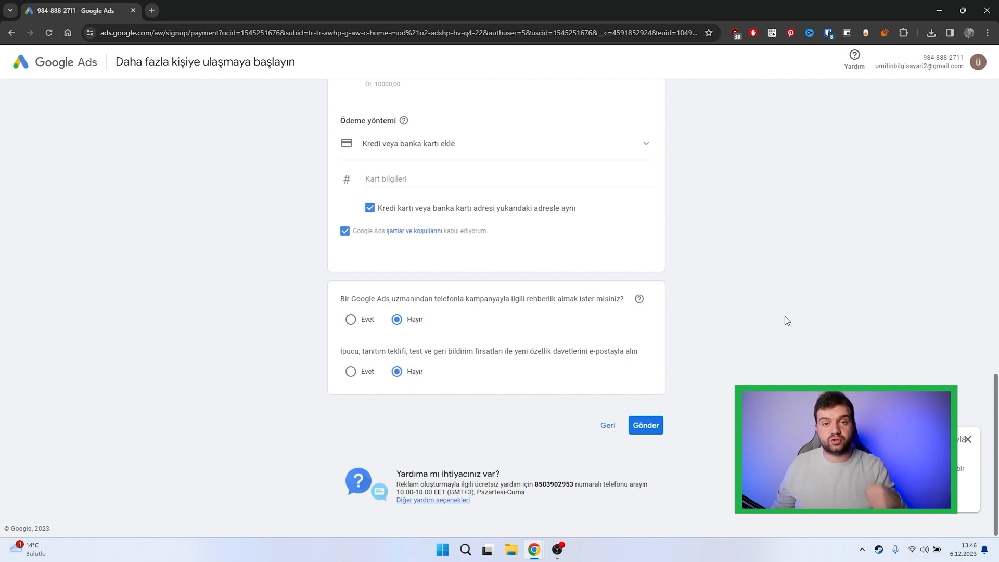
Step: Review and submit the completed billing form, and continue to the new Google Ads account
scroll(727, 326, up, 10)
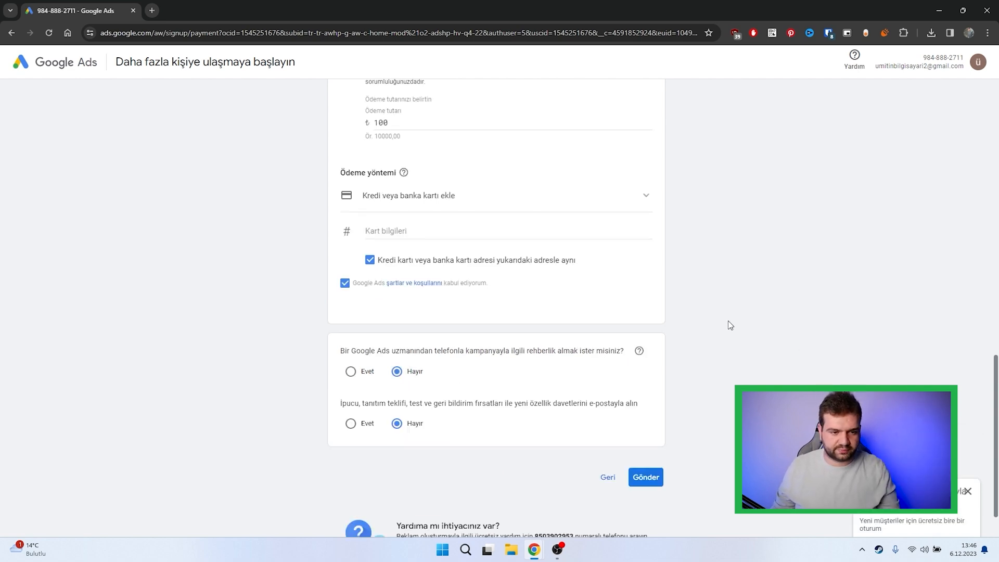
scroll(643, 480, up, 5)
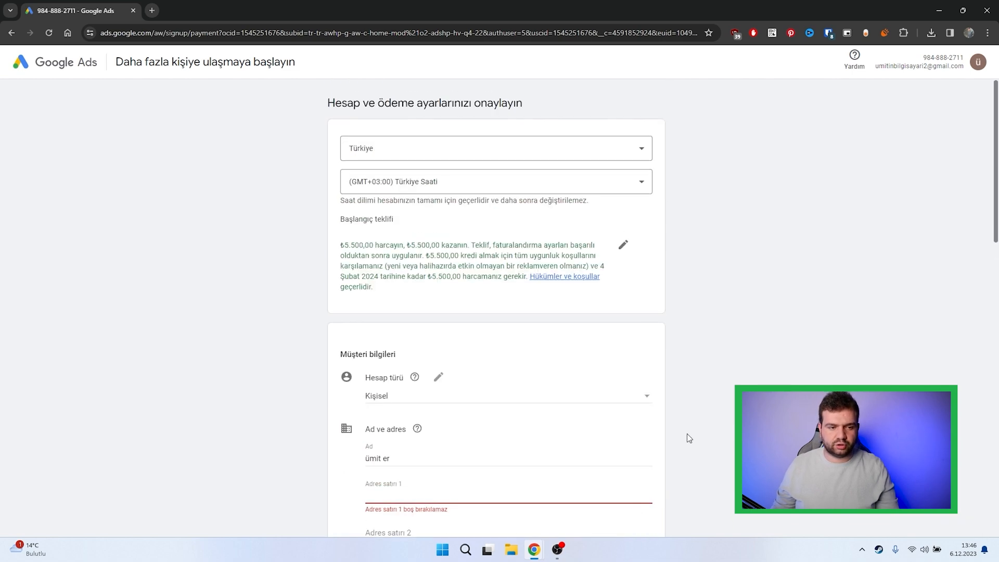
scroll(519, 319, down, 15)
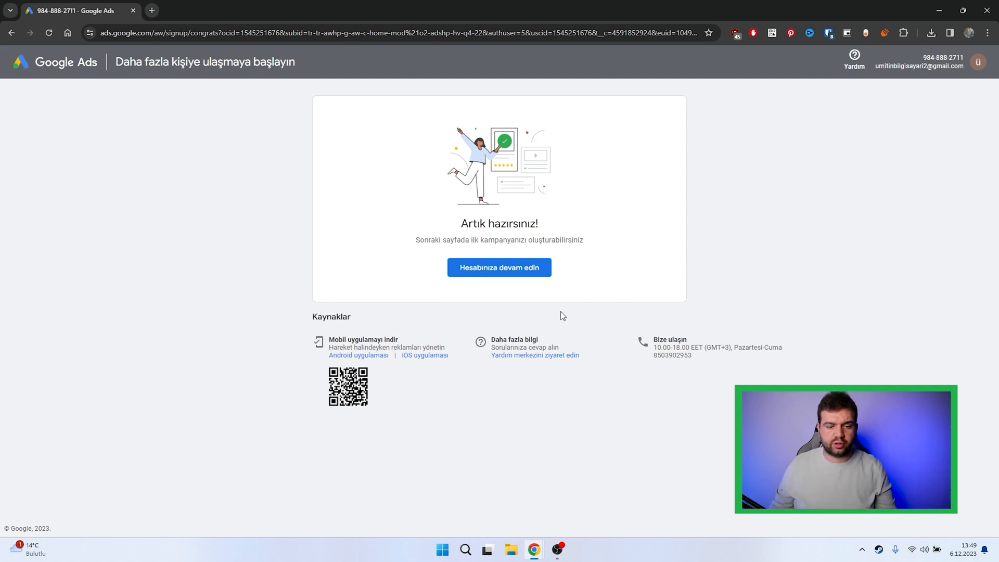
click(485, 272)
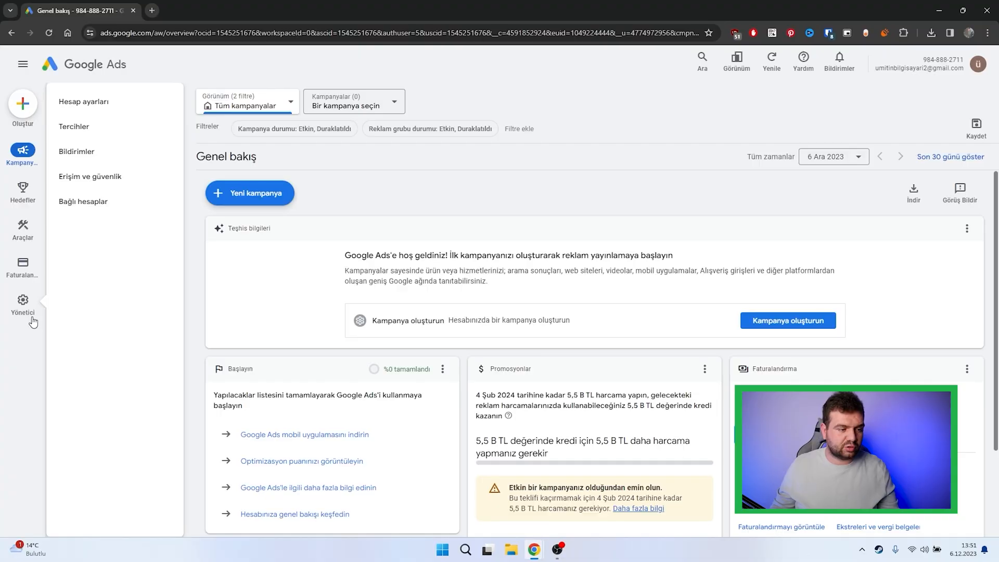
Step: Start linking a YouTube channel from the linked accounts, searching for "im free" and choosing the Im Free channel
click(95, 214)
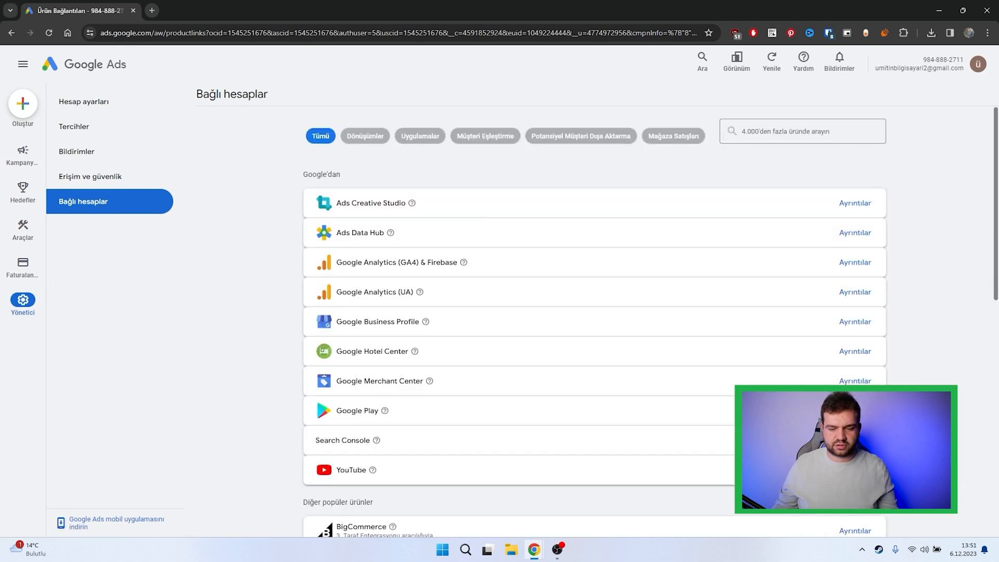
click(855, 470)
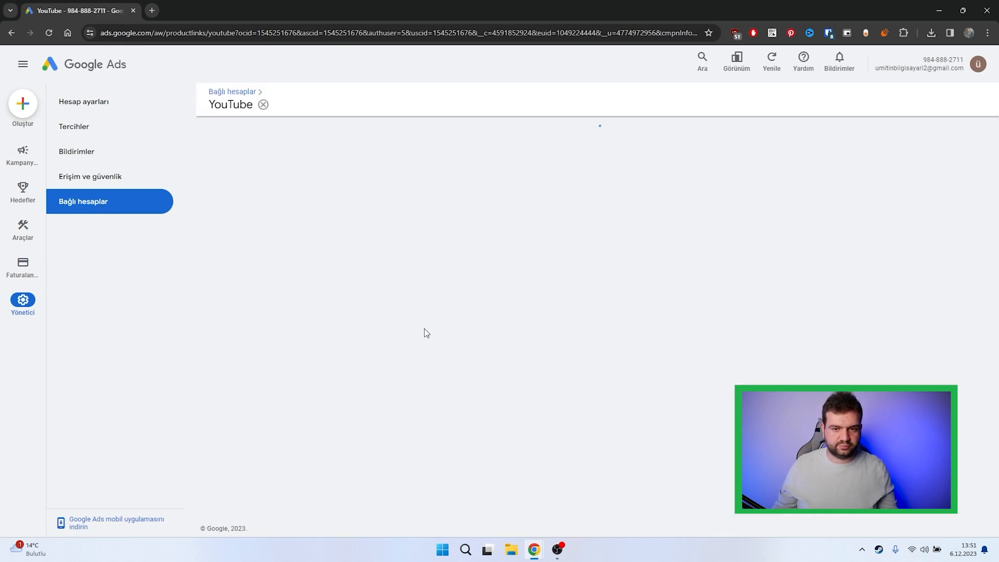
click(780, 274)
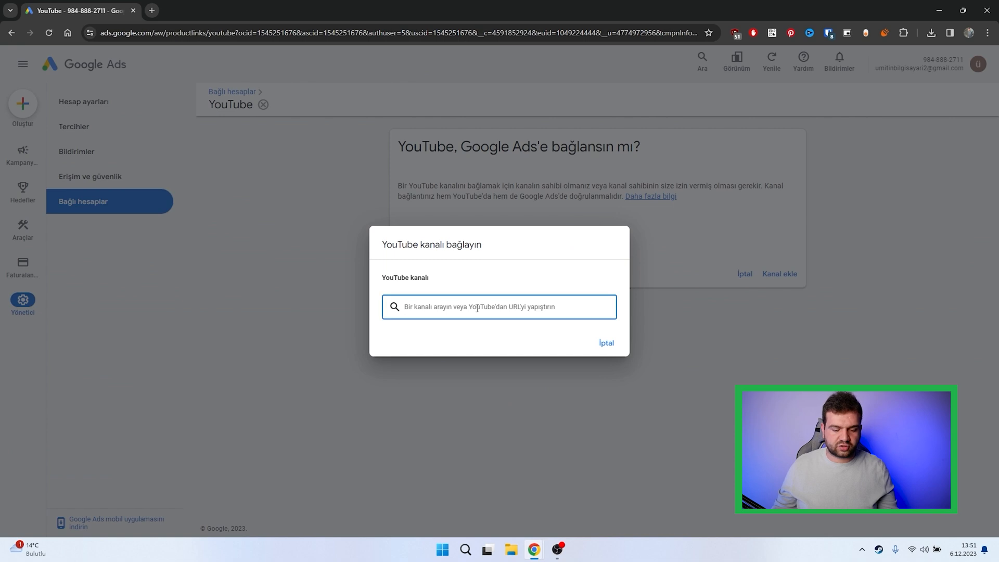
text(im free)
click(487, 331)
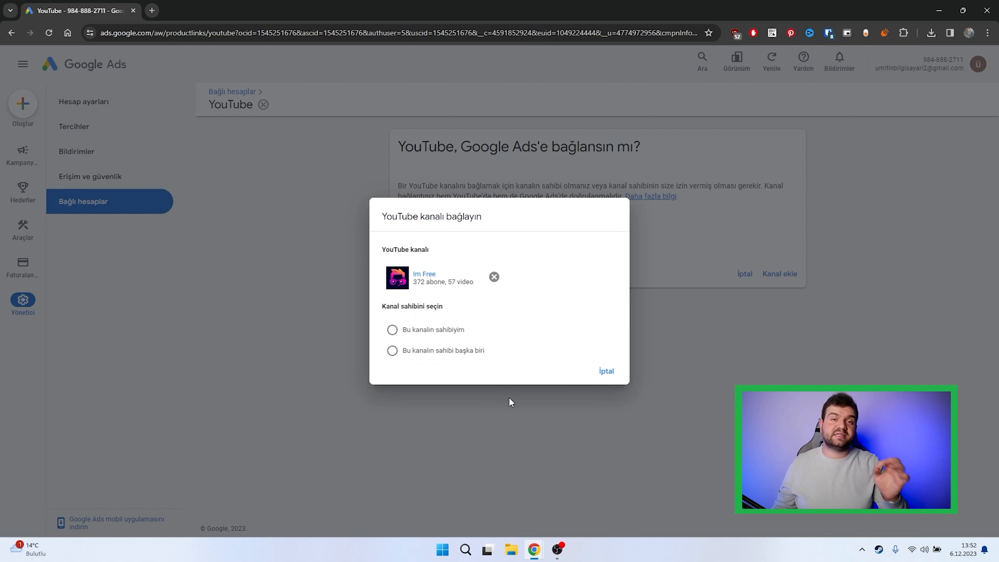
Step: Choose "Bu kanalın sahibi başka biri" as the channel ownership and send the link request to the owner's e-mail address
click(454, 351)
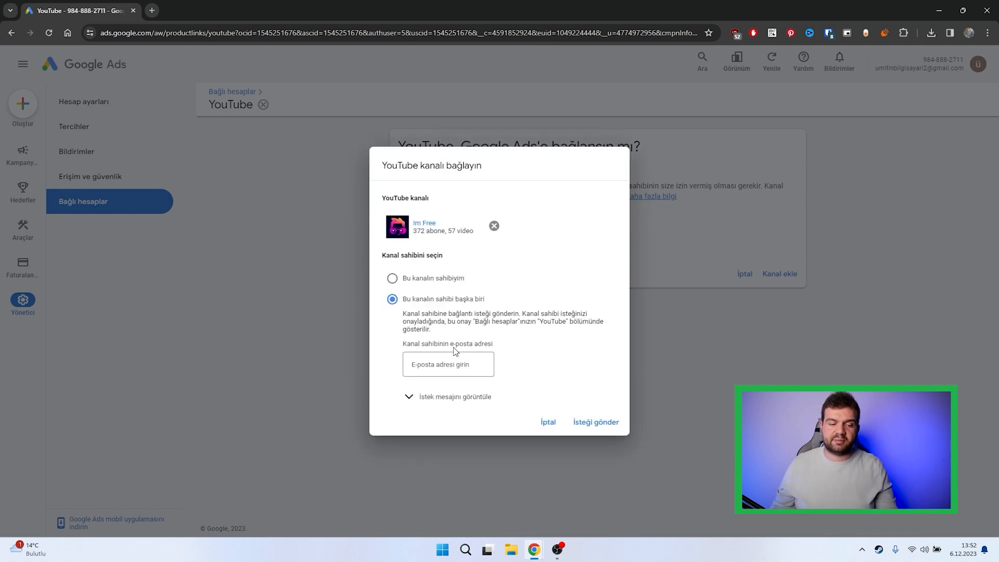
click(437, 366)
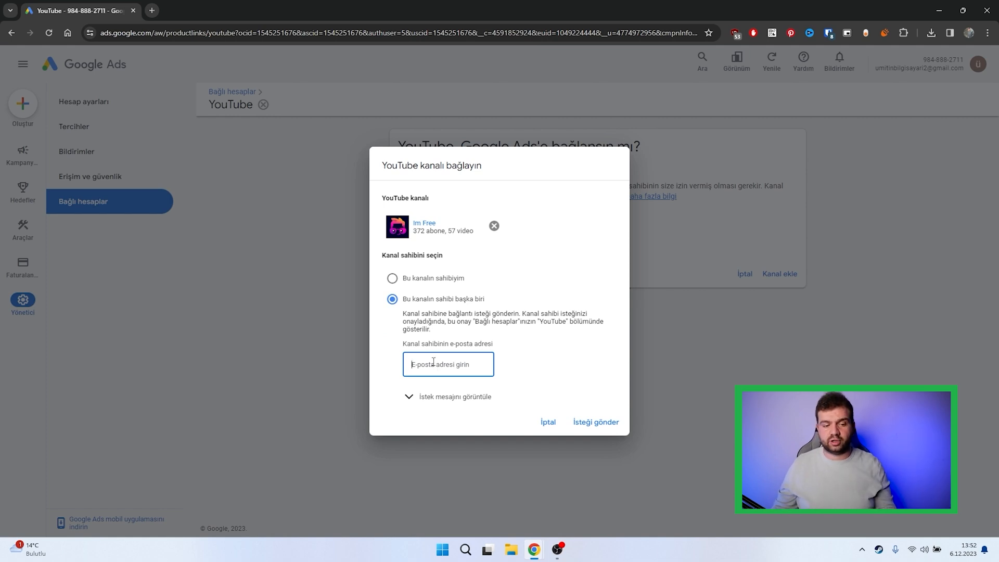
click(419, 279)
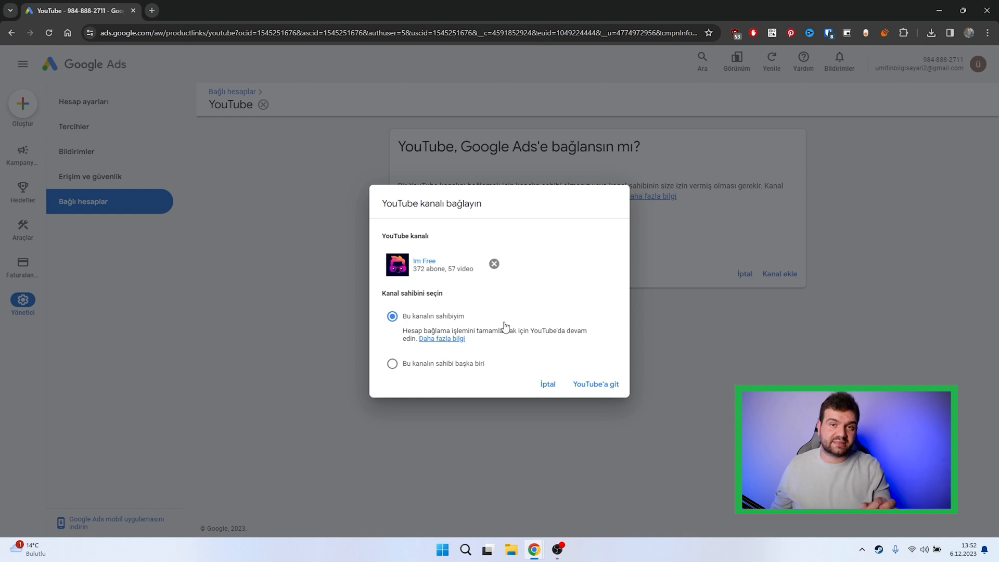
click(456, 367)
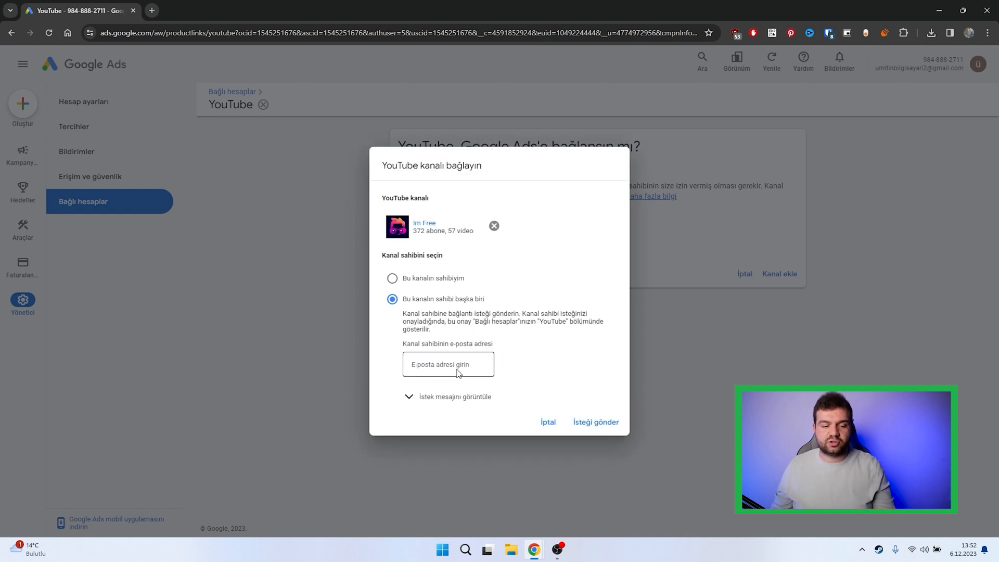
click(450, 367)
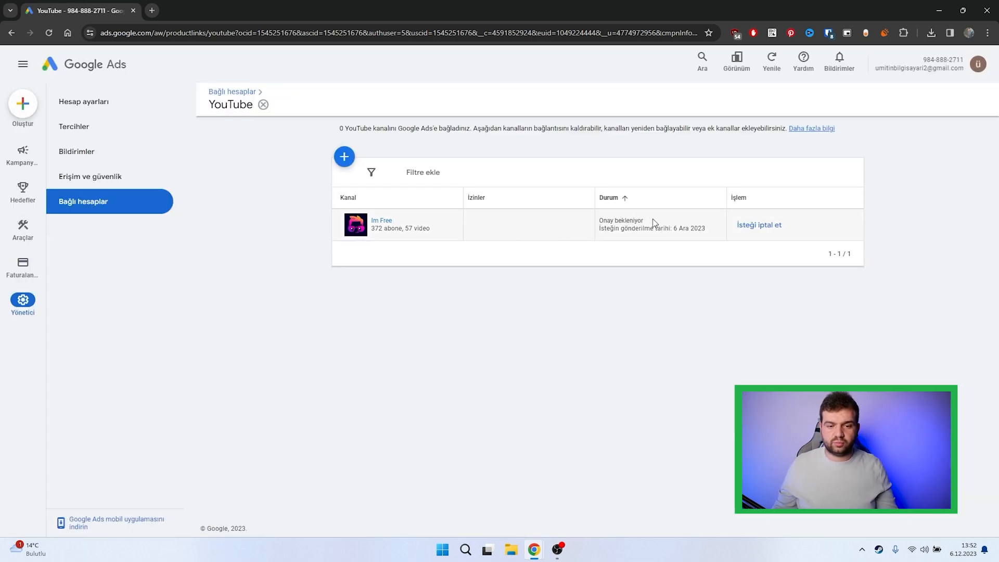
Step: Switch to Gmail, read the Google Ads link request e-mail and open its request for review
drag(654, 223, 594, 222)
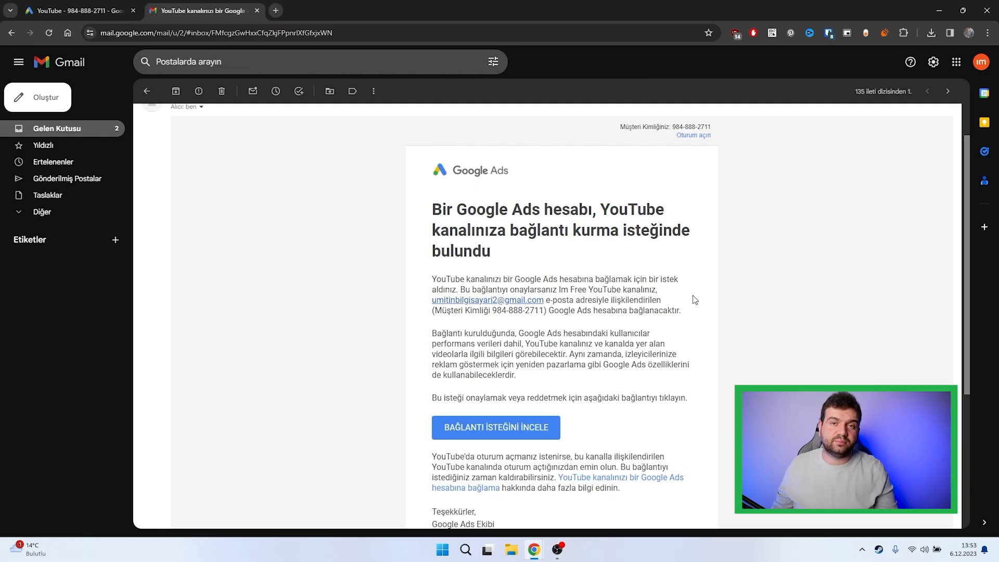
scroll(695, 300, down, 1)
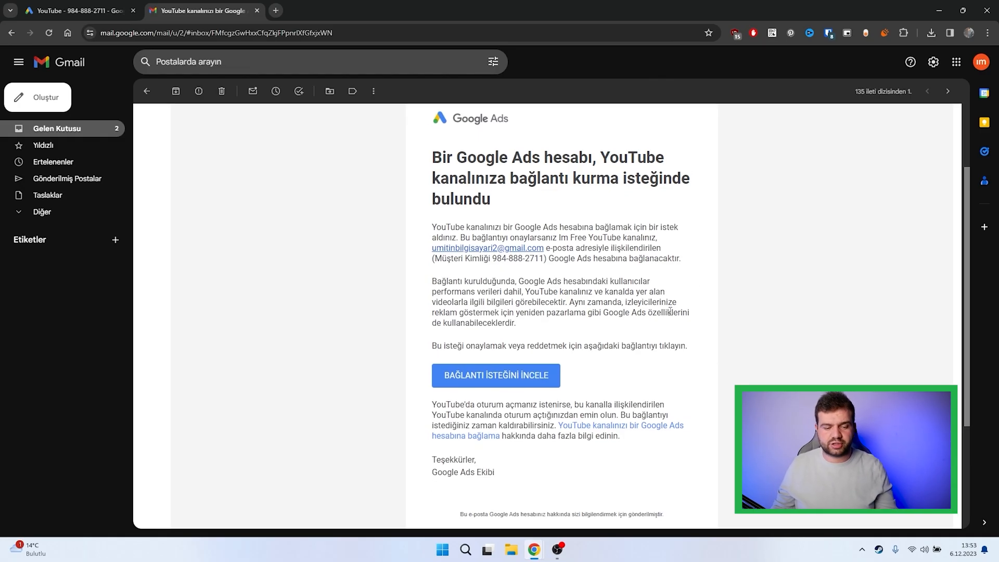
click(515, 386)
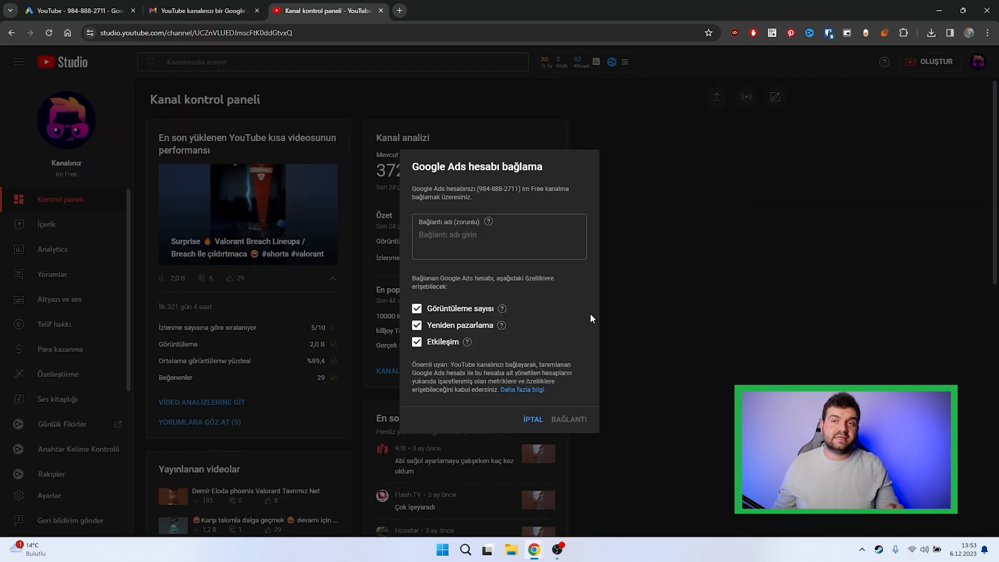
Step: Name the Google Ads link "Test Hesabı Imfree" and approve it with all three permissions kept enabled
click(511, 239)
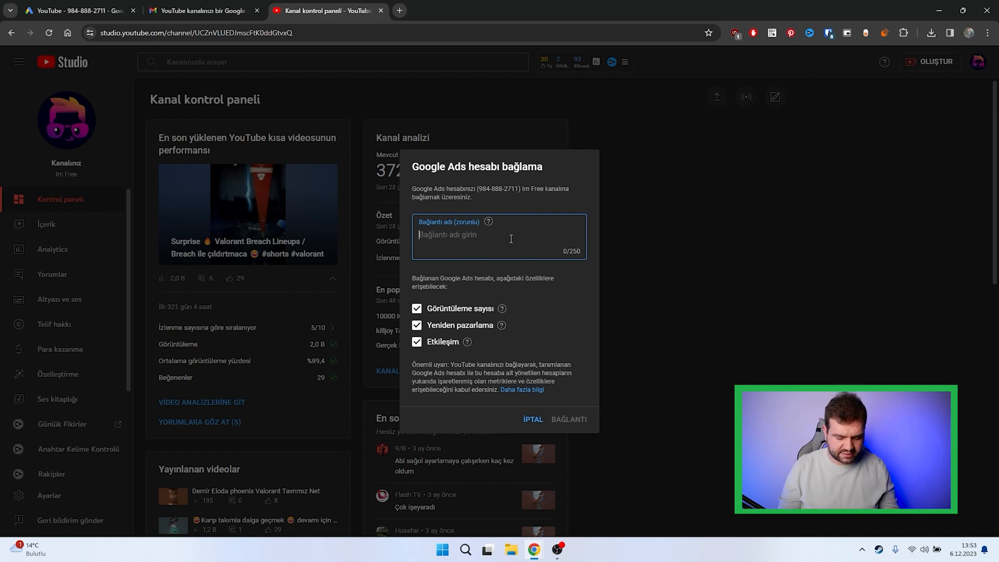
text(Test Hesabı Imfree)
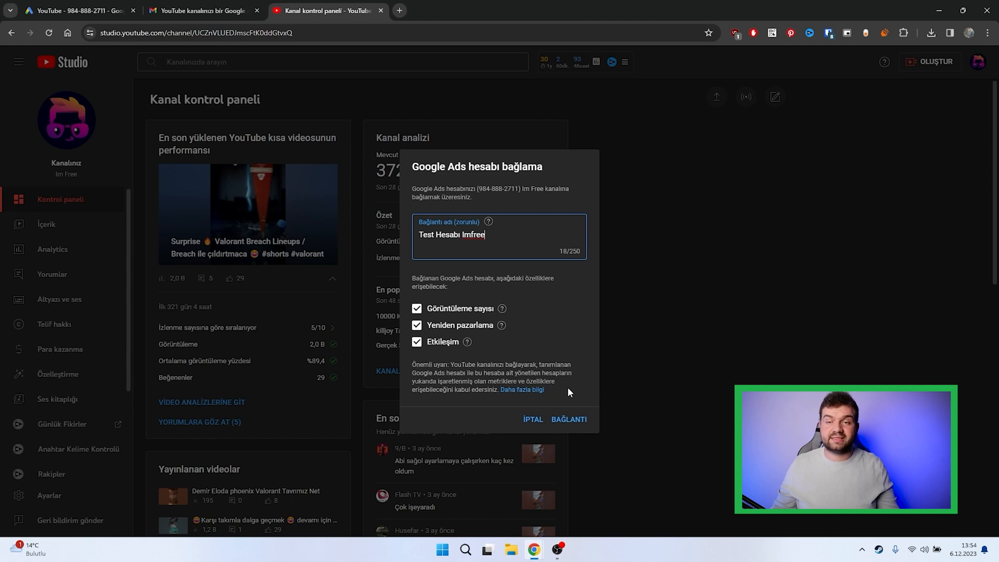
click(570, 420)
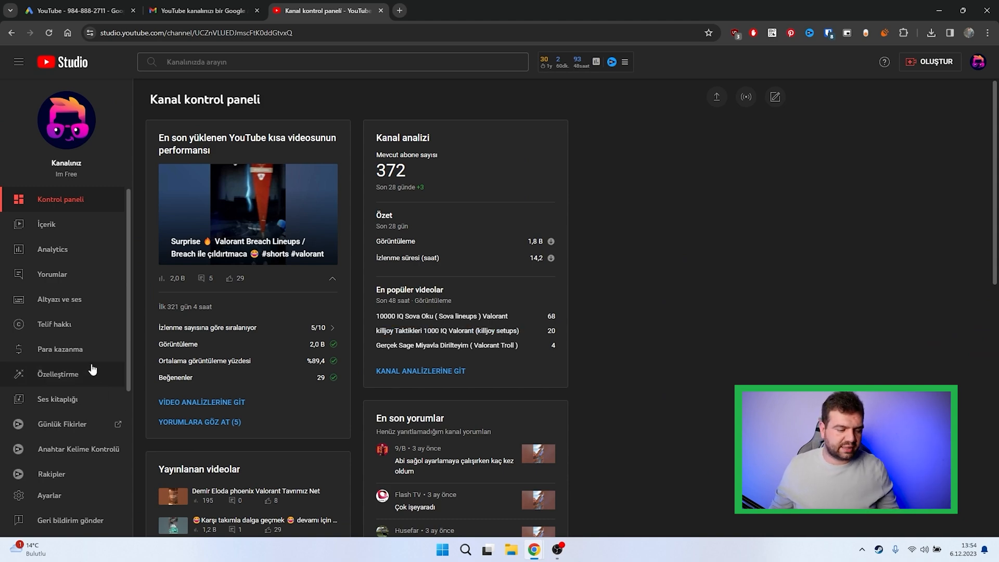
Step: Examine the linked Google Ads accounts in the channel's advanced settings in YouTube Studio
click(72, 494)
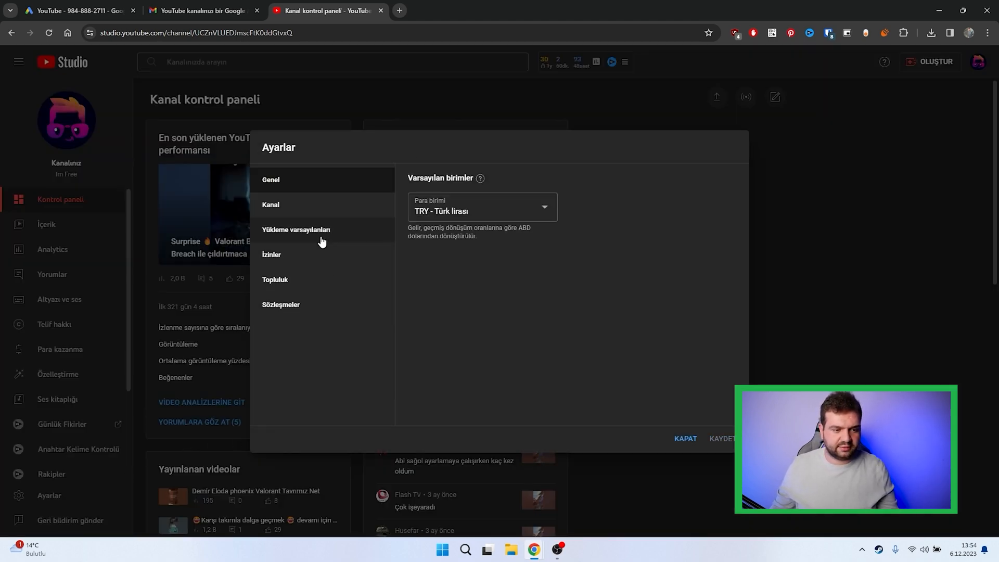
click(302, 207)
click(511, 182)
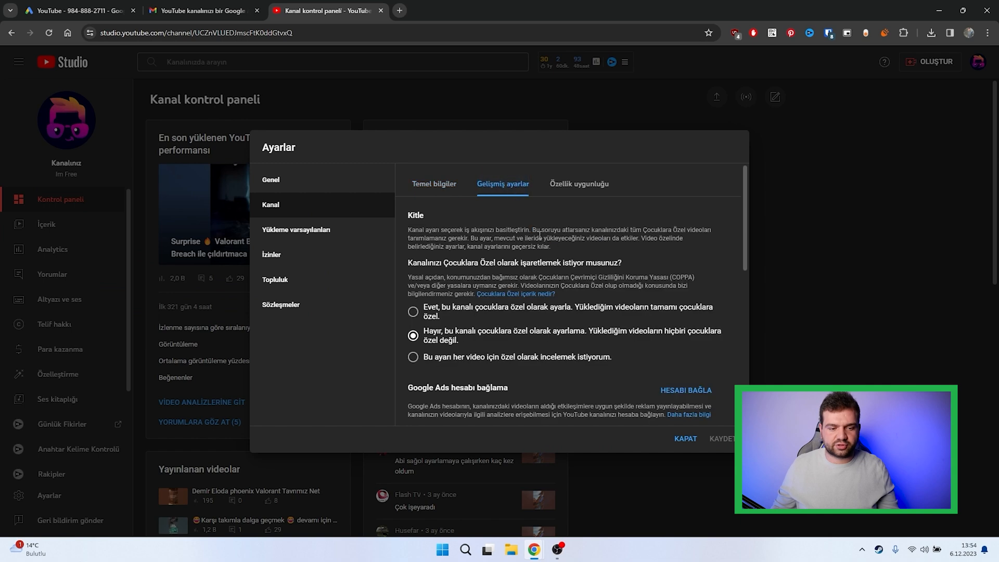
scroll(571, 264, down, 5)
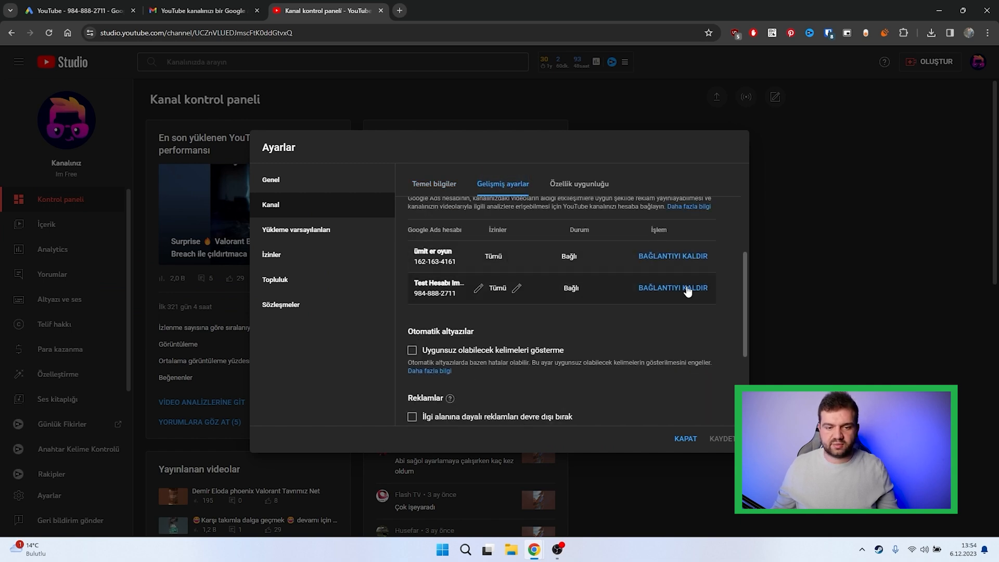
scroll(604, 312, up, 1)
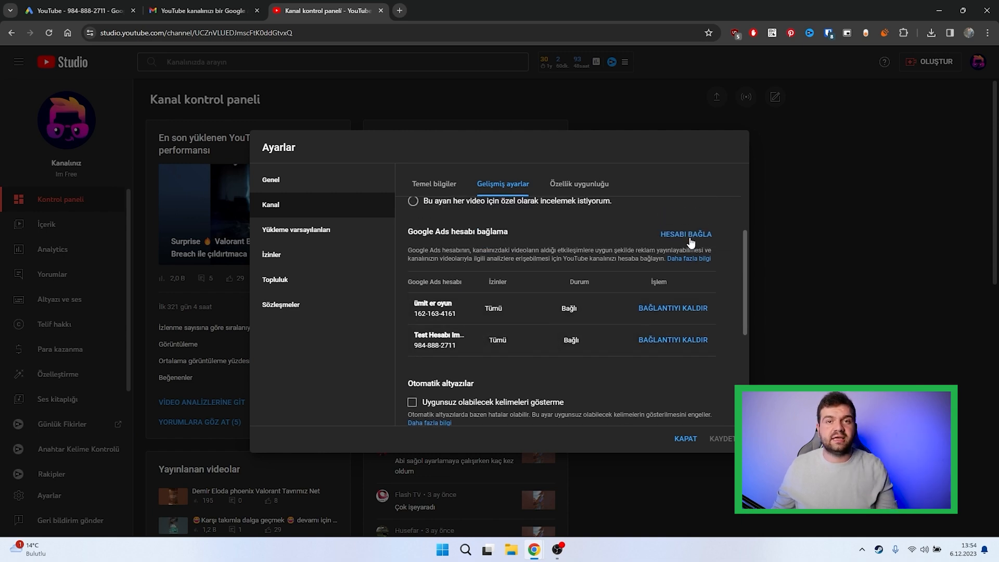
Step: Switch to the Google Ads linked YouTube channels page and look up the account's customer ID
click(84, 10)
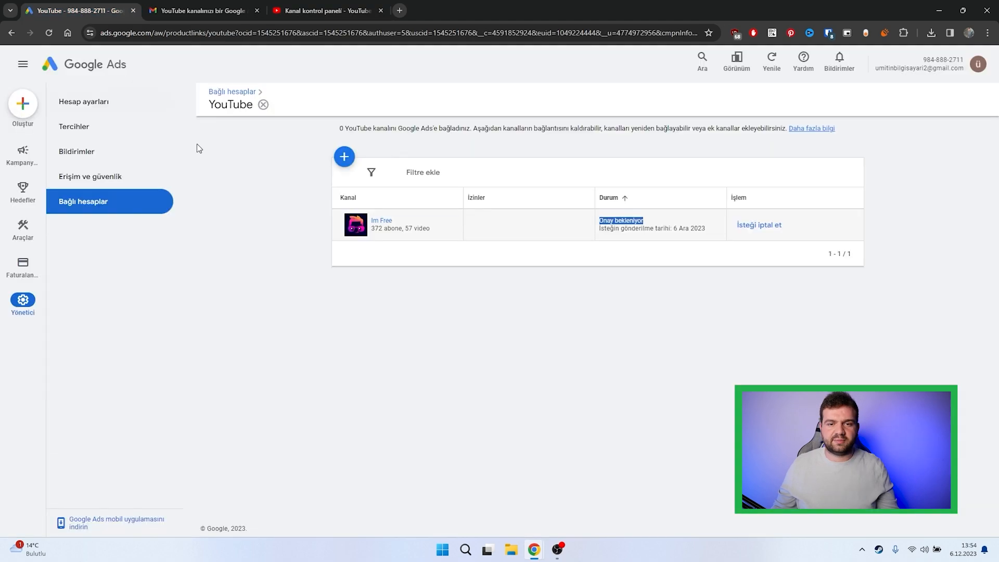
click(925, 62)
triple_click(925, 62)
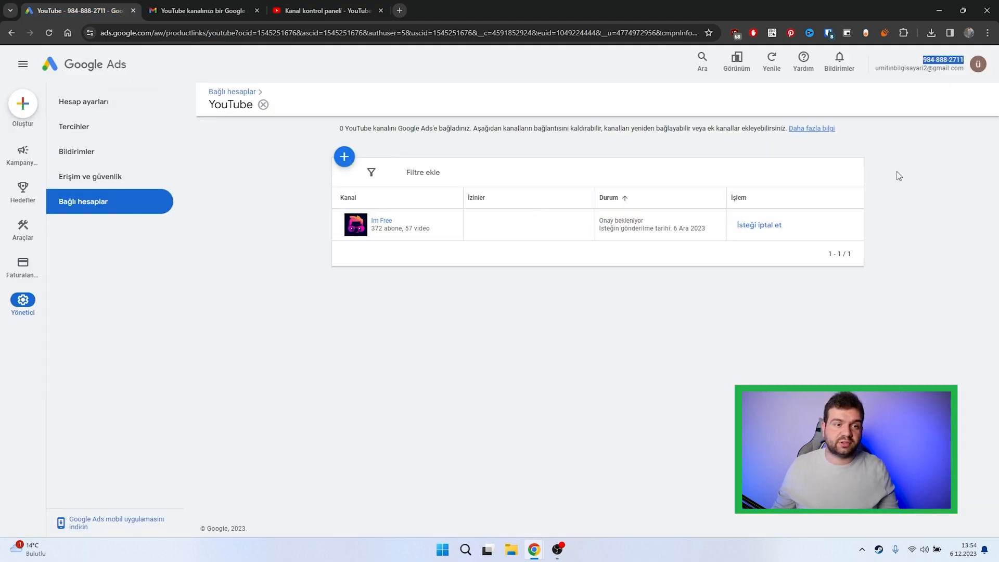
Step: Return to YouTube Studio, examine the link name and customer ID fields of the Google Ads linking form, and close the settings
click(325, 11)
click(685, 242)
click(584, 307)
click(584, 307)
click(665, 201)
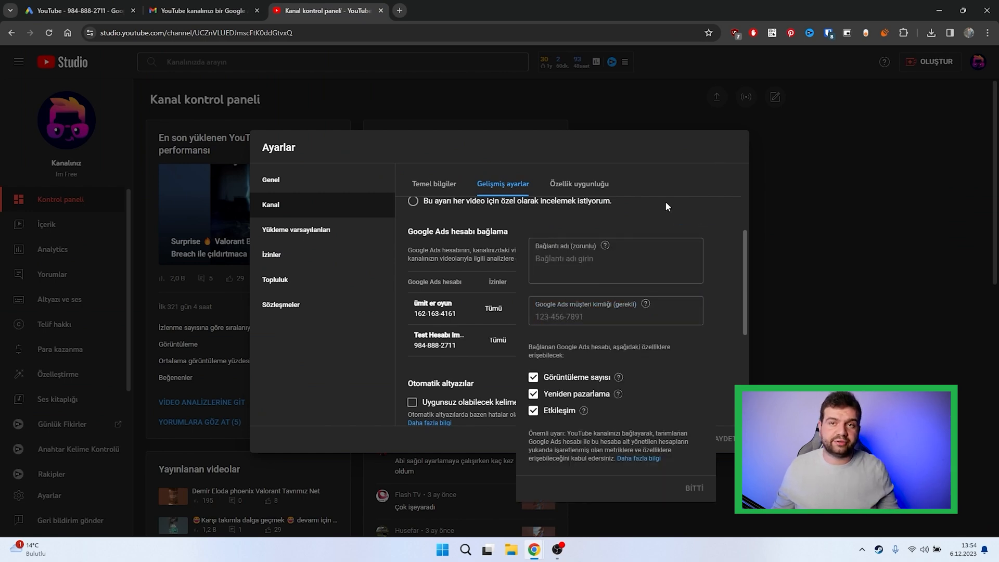
click(685, 440)
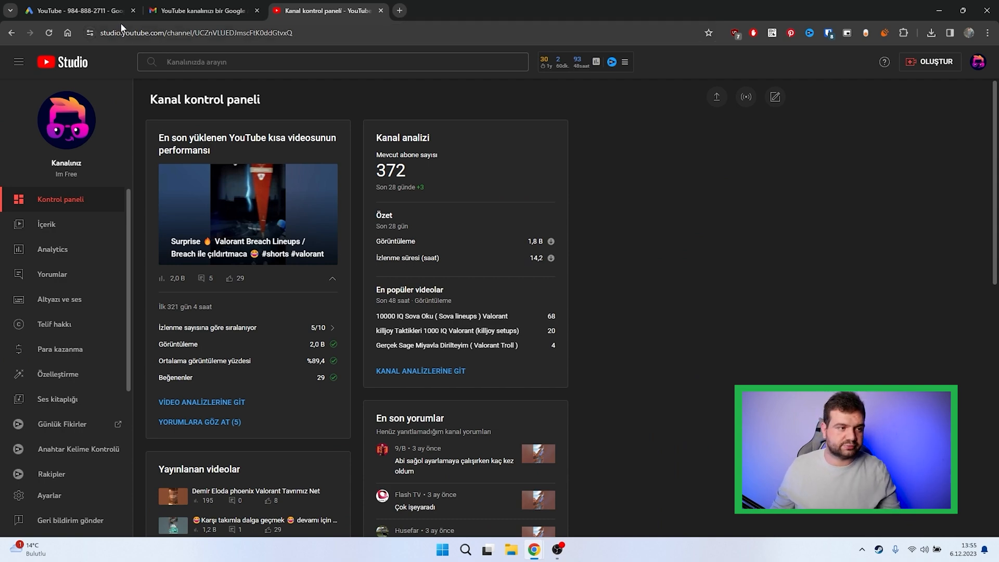
Step: Switch to Google Ads, refresh the linked YouTube channels page and dismiss the new-design introduction
click(84, 11)
click(49, 33)
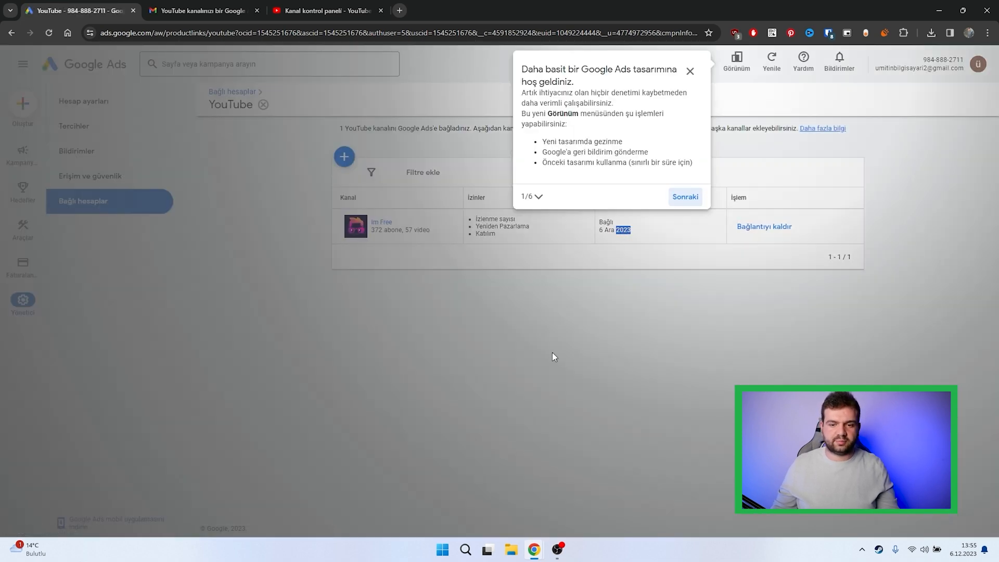
click(689, 73)
click(551, 315)
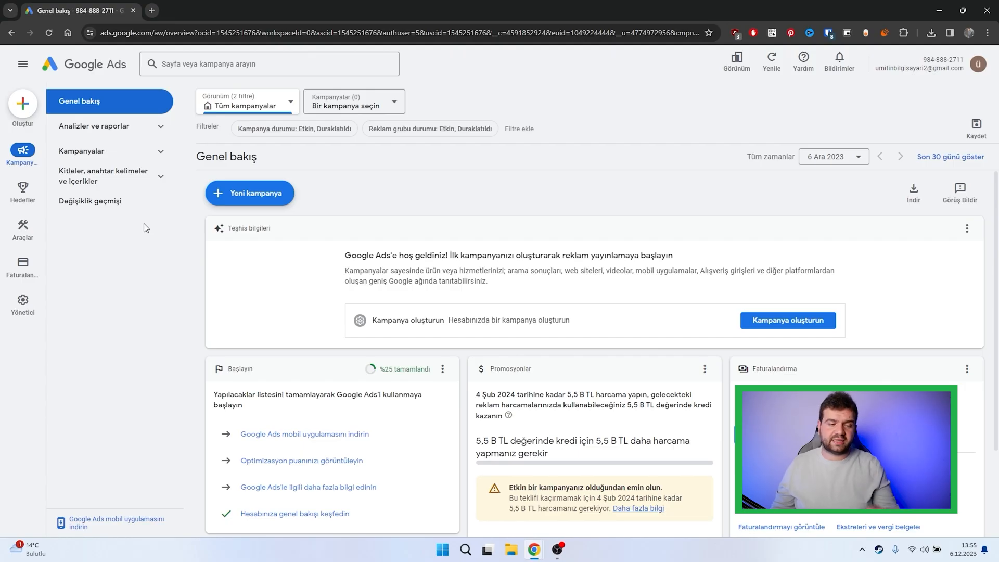
Step: Create a new campaign without goal guidance, using the Video campaign type and the "Video görüntülemeleri" subtype
click(247, 201)
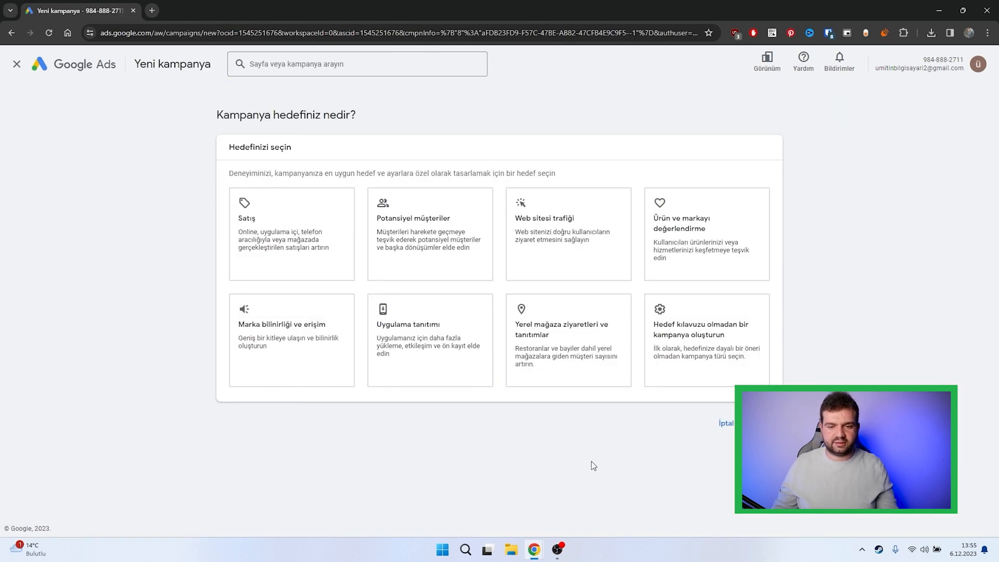
click(738, 373)
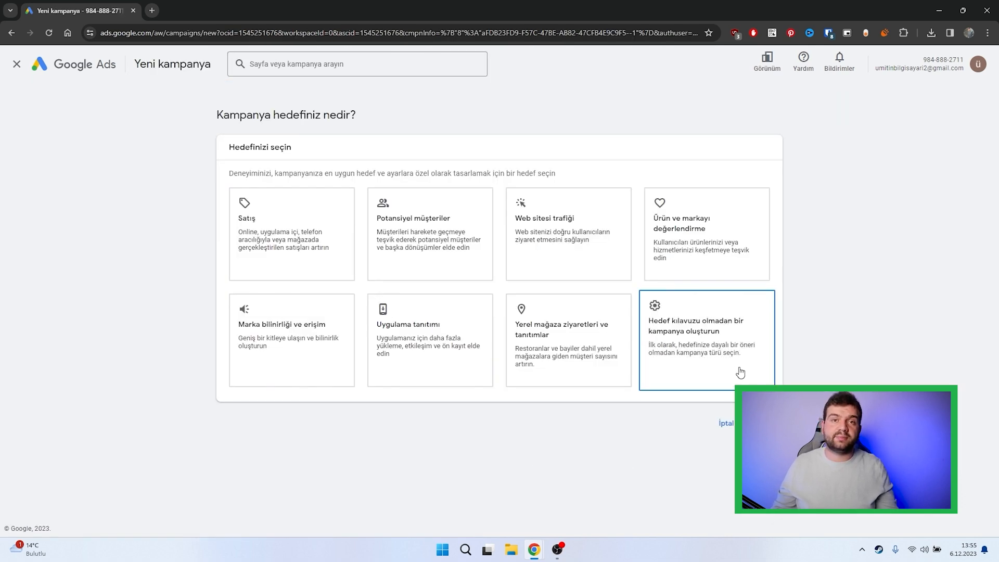
click(226, 430)
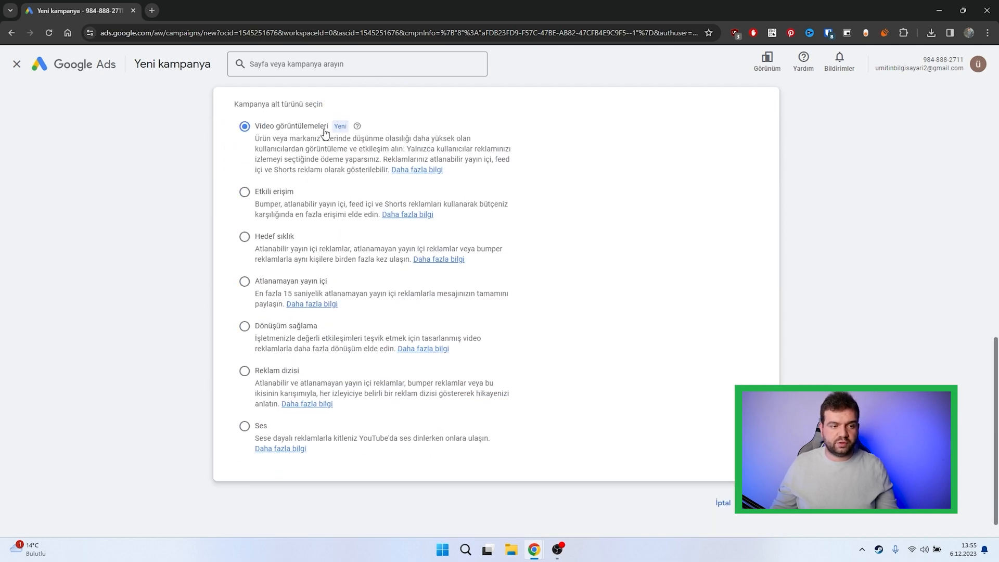
click(767, 513)
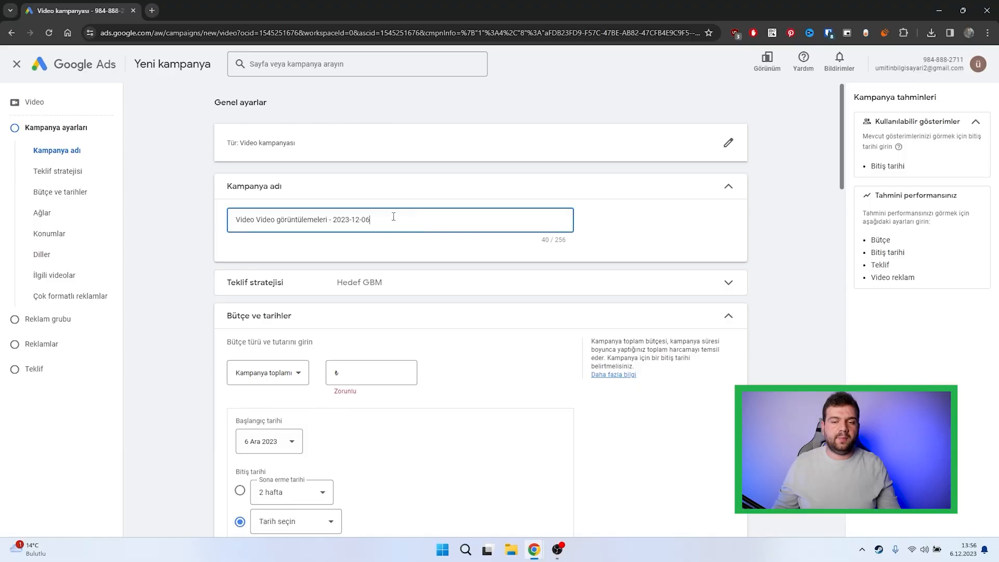
Step: Name the video campaign "Test reklamı"
drag(393, 217, 229, 215)
text(Test reklamı)
scroll(424, 261, down, 1)
scroll(424, 262, up, 1)
scroll(314, 250, down, 1)
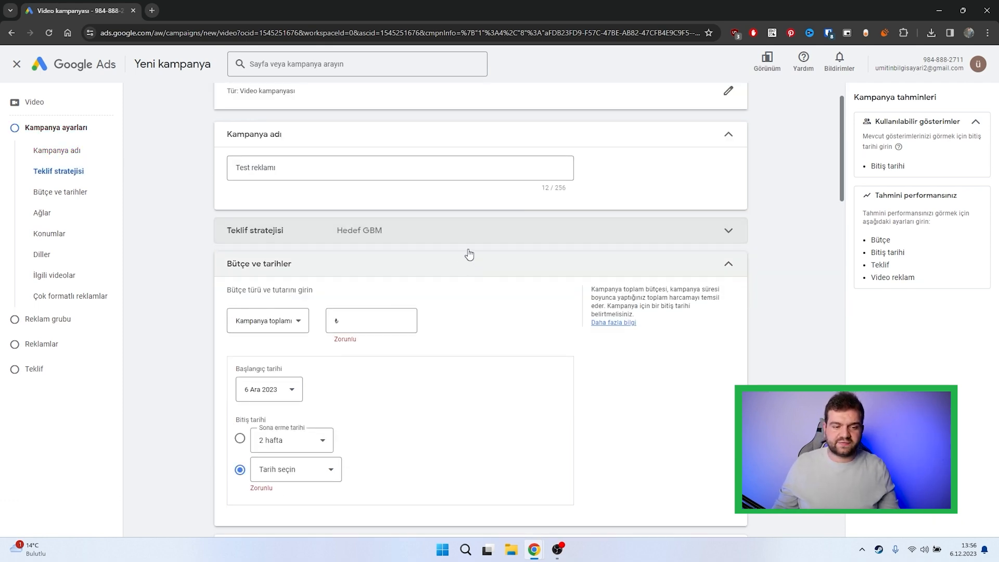
Step: Set the campaign budget type to "Günlük" with an amount of 5 TL
scroll(332, 337, down, 1)
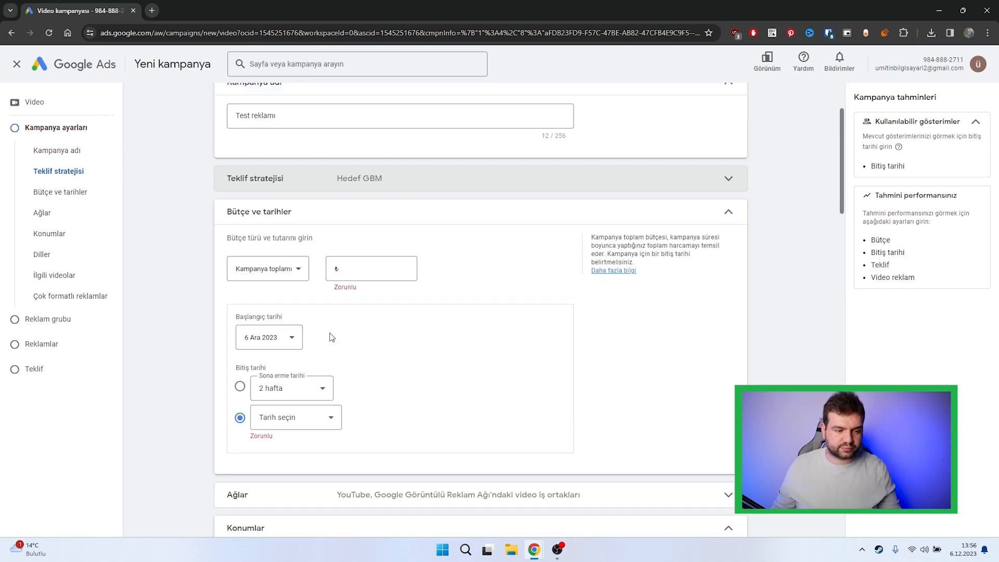
click(281, 269)
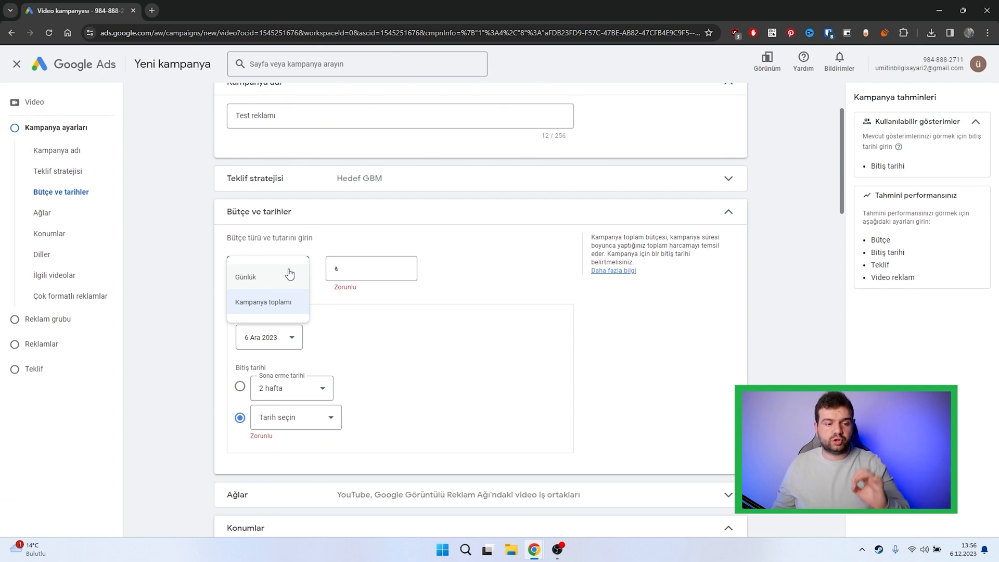
click(288, 274)
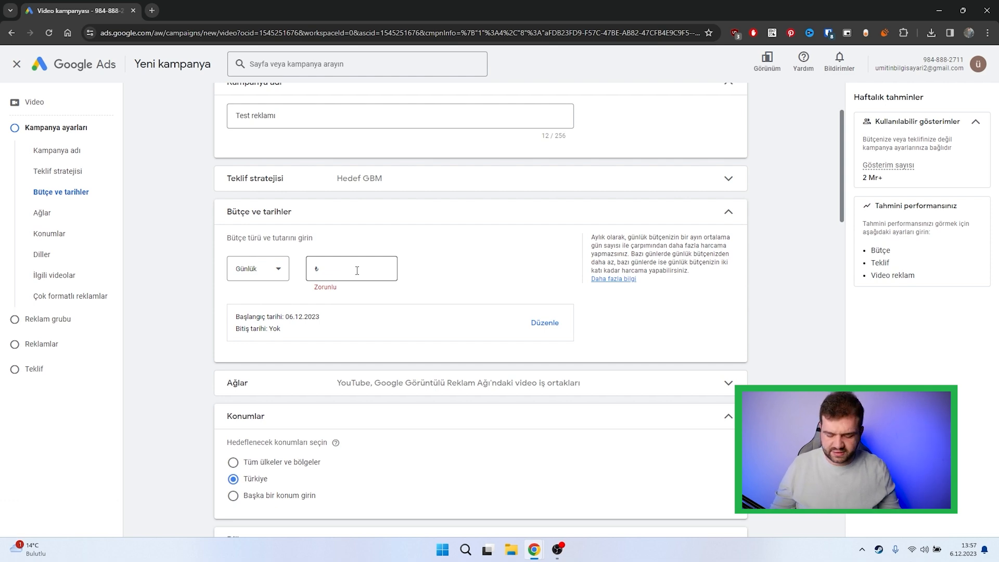
click(357, 270)
text(5)
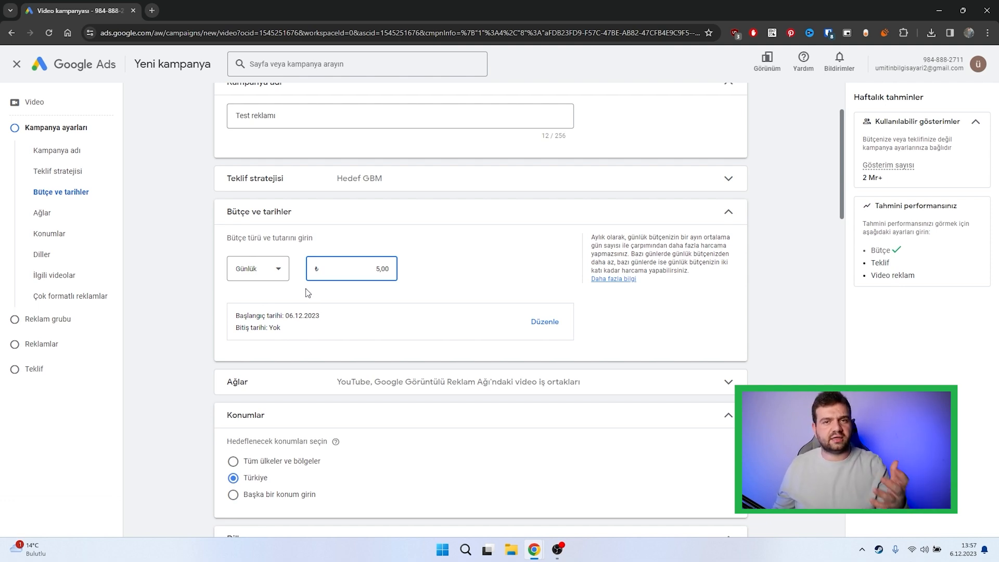
Step: Exclude the Google Display Network video partners from the campaign's networks, keeping only YouTube
scroll(312, 292, down, 2)
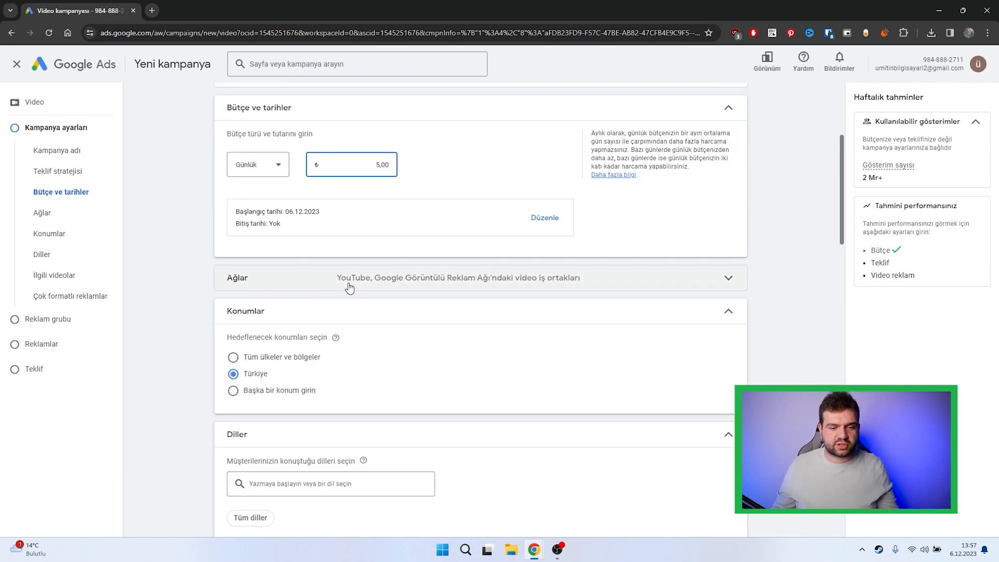
click(350, 288)
scroll(201, 333, down, 3)
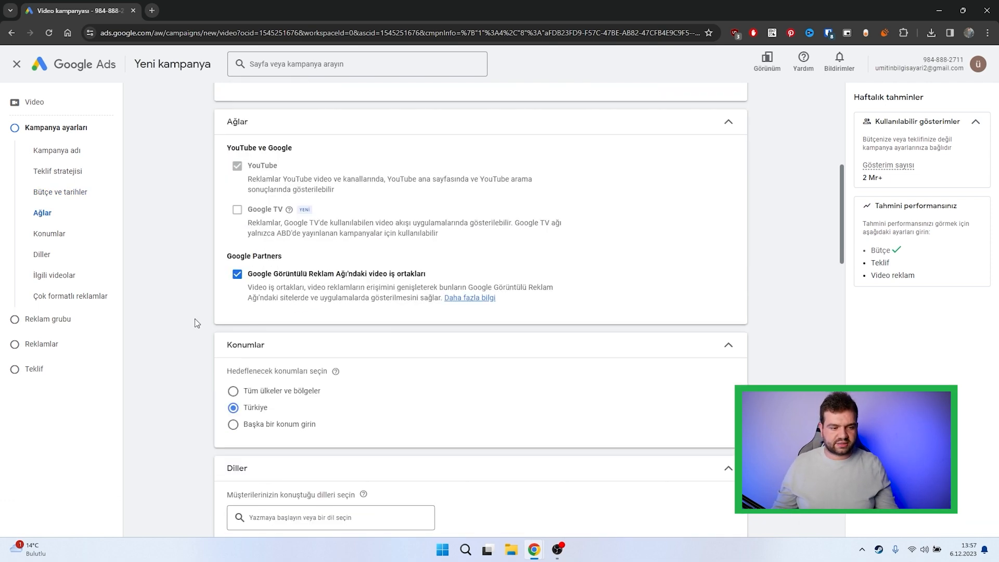
drag(279, 274, 395, 275)
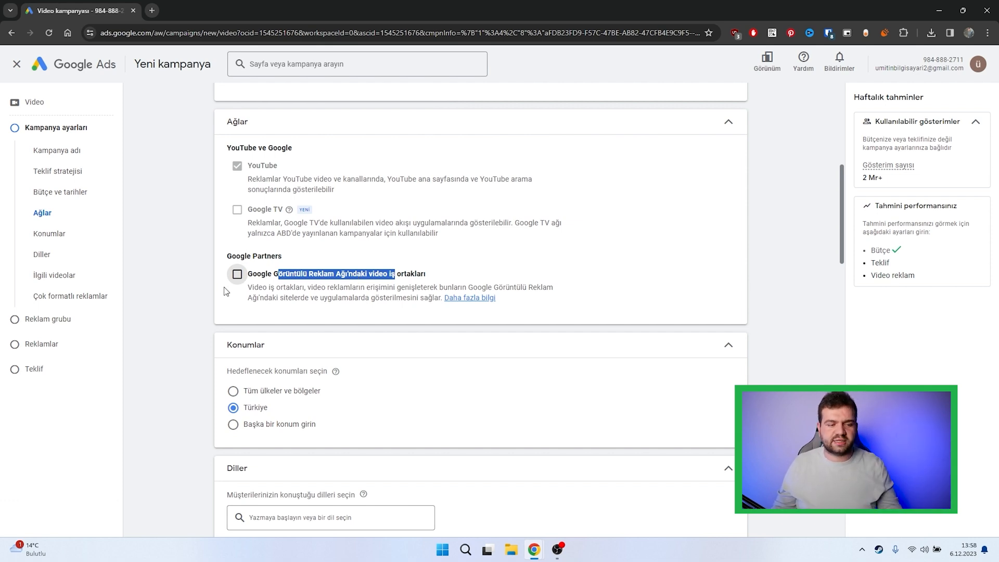
click(178, 277)
drag(366, 188, 264, 170)
click(200, 192)
click(567, 124)
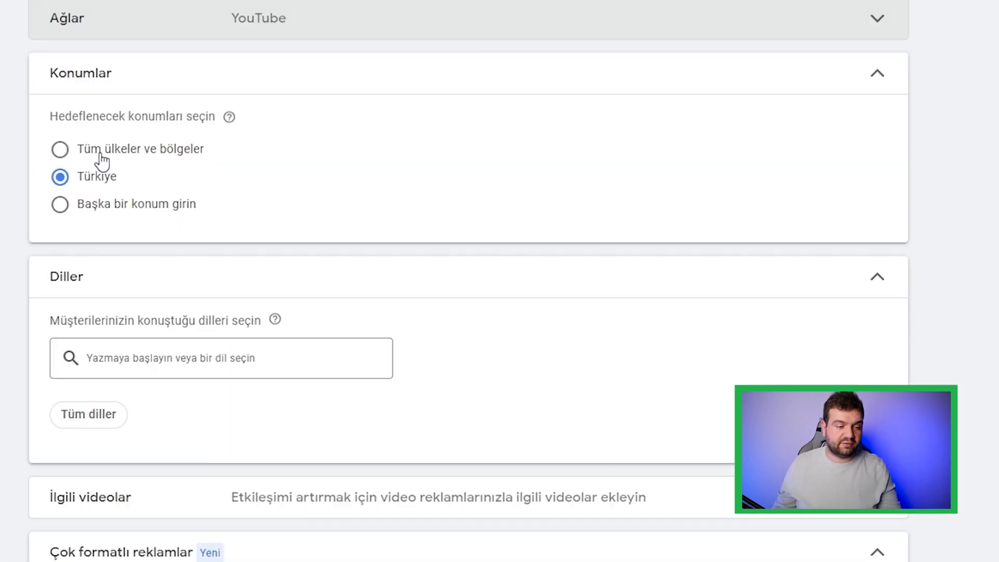
Step: Target "Tüm ülkeler ve bölgeler" as the location and choose Türkçe and İngilizce as the campaign languages
click(100, 156)
scroll(92, 323, down, 2)
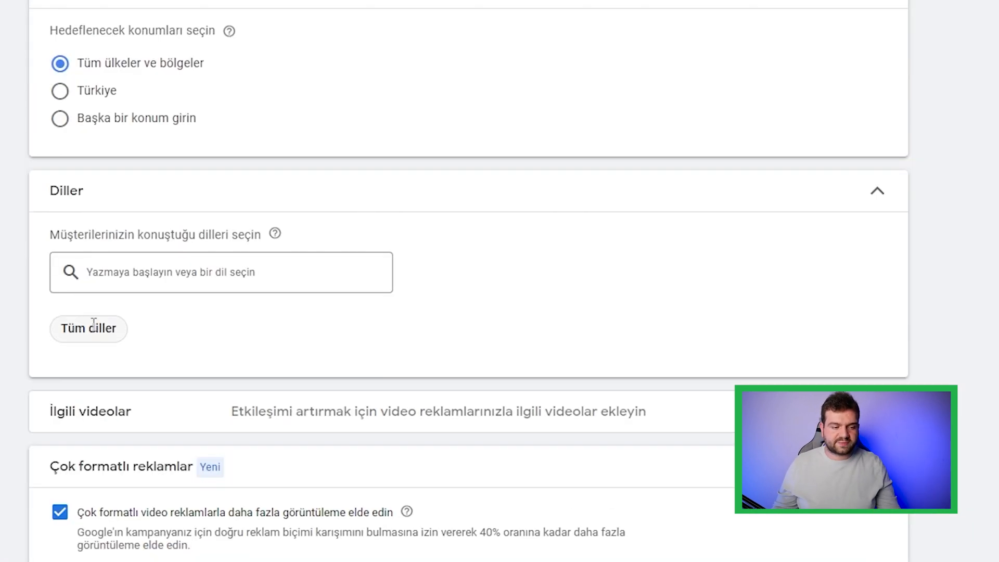
click(161, 276)
text(İ)
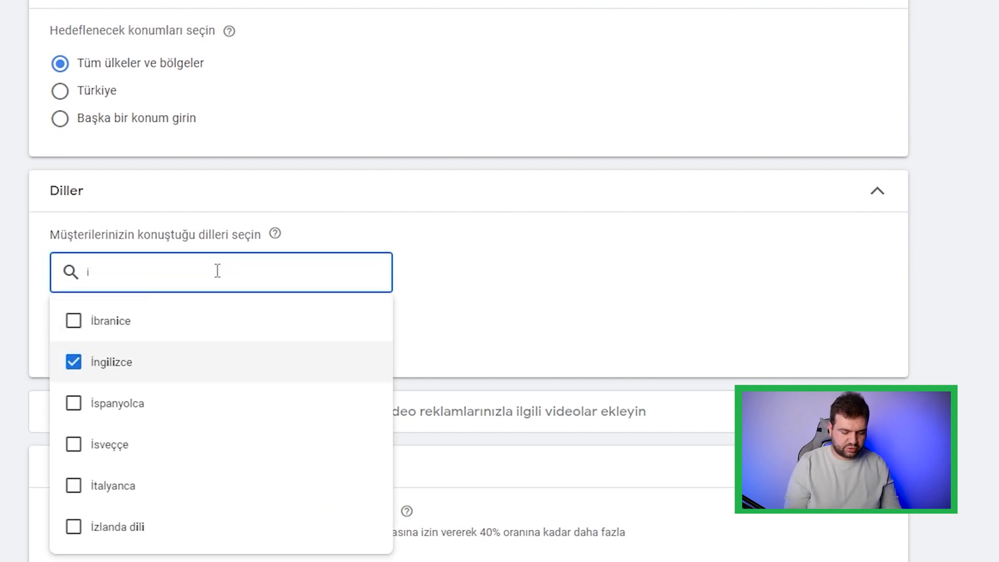
key(BackSpace)
text(tür)
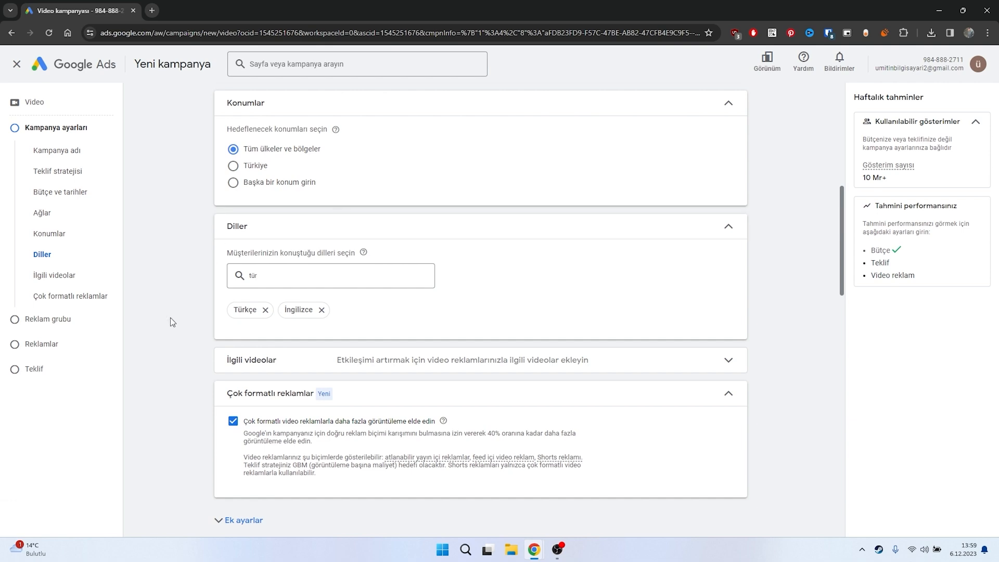
Step: Examine the multi-format ads description and the vertical video recommendation under the Pocket Sage video in the ad section
scroll(177, 313, down, 3)
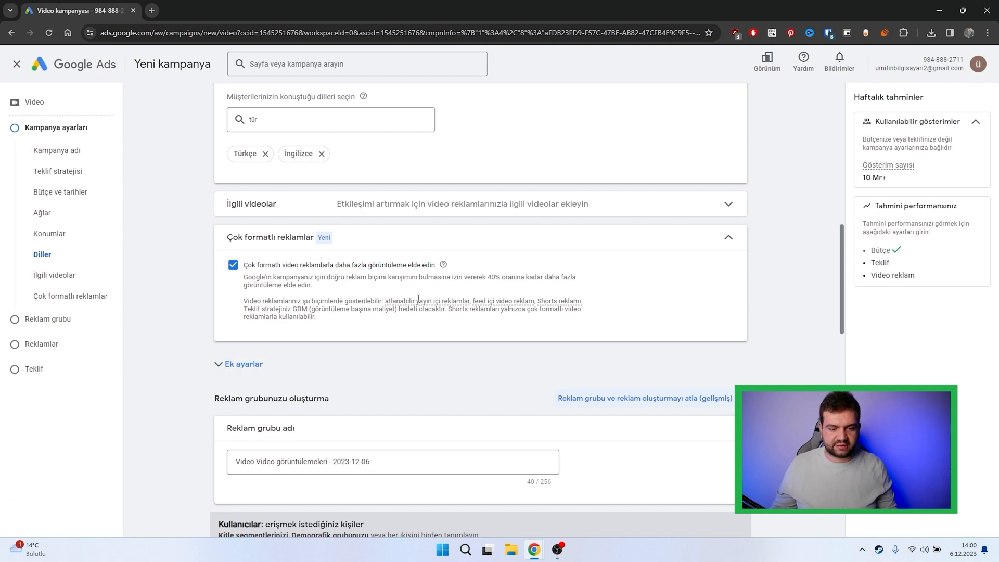
mouse_move(418, 298)
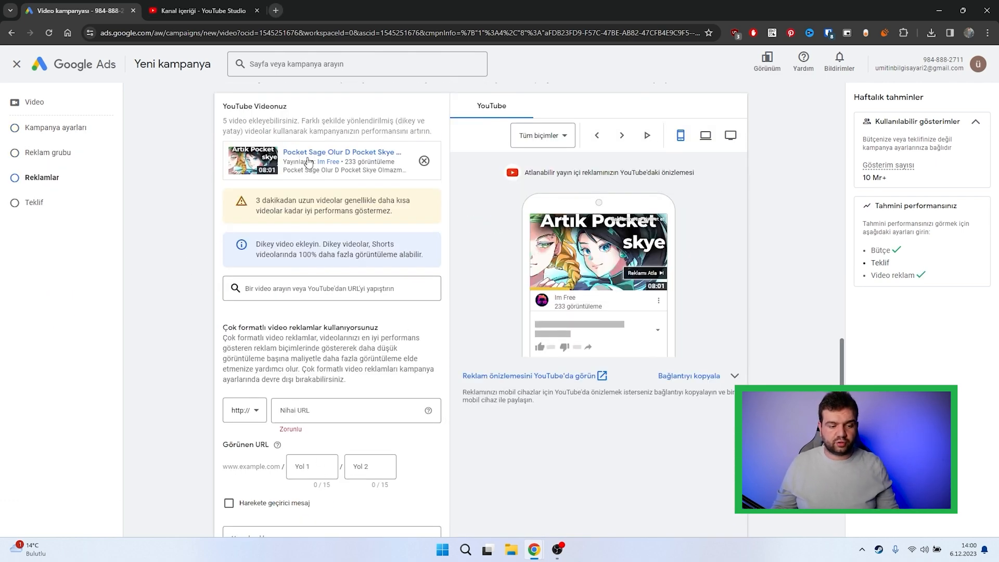
scroll(339, 365, down, 1)
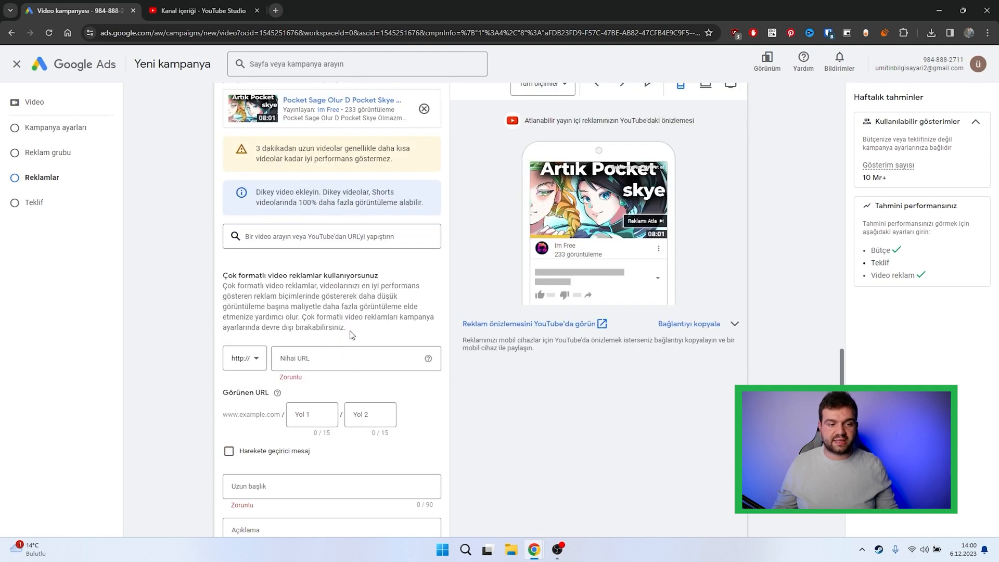
drag(277, 191, 385, 203)
click(400, 213)
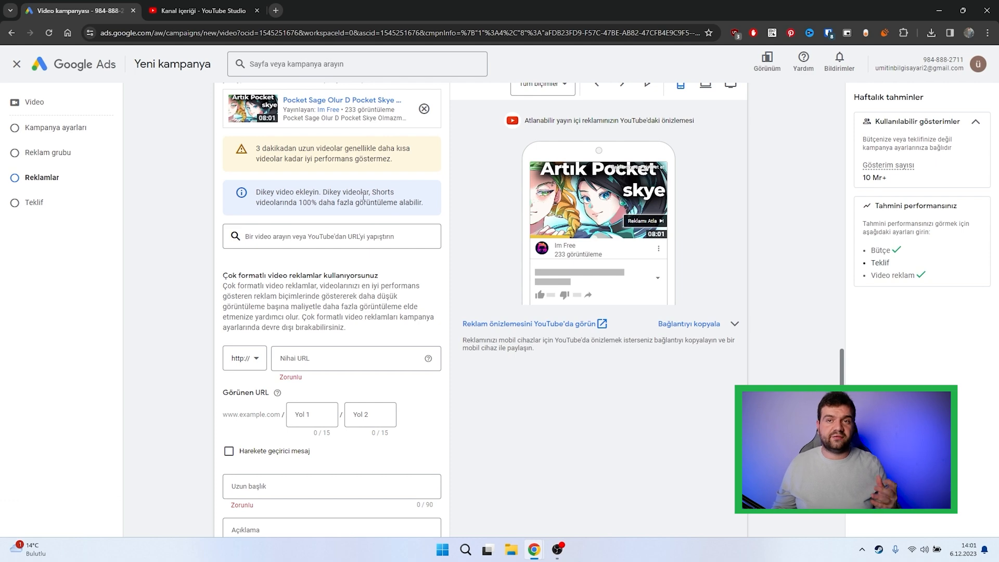
Step: Turn off multi-format video ads, review the ad format choices offered for the selected video, and turn the option back on
scroll(361, 201, up, 15)
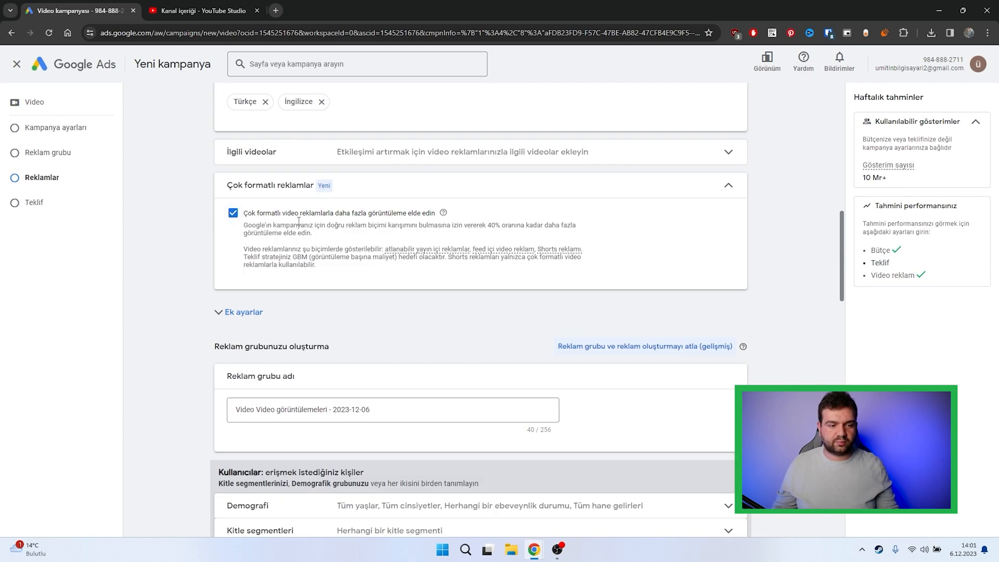
click(254, 215)
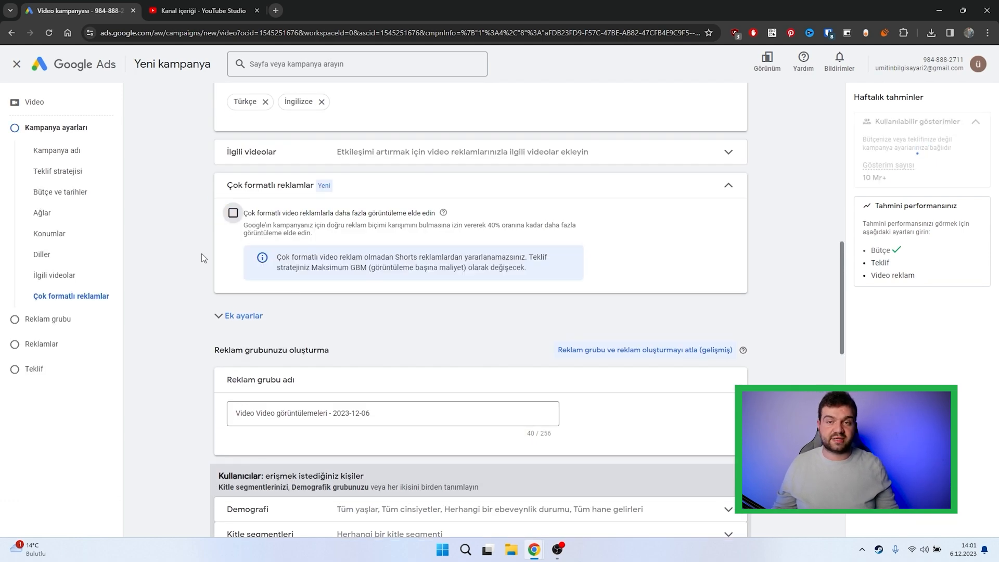
scroll(208, 254, down, 8)
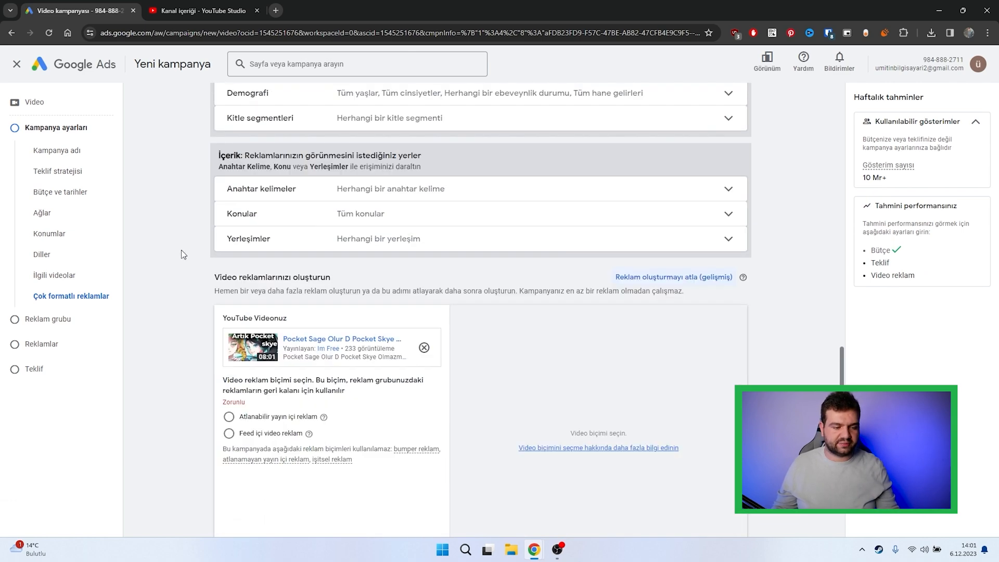
scroll(182, 255, down, 1)
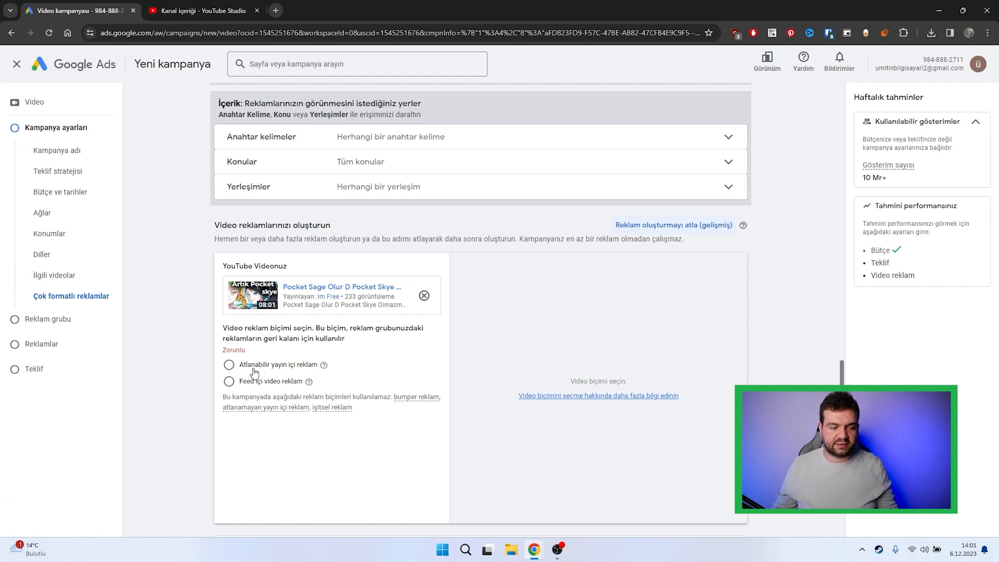
scroll(255, 371, up, 10)
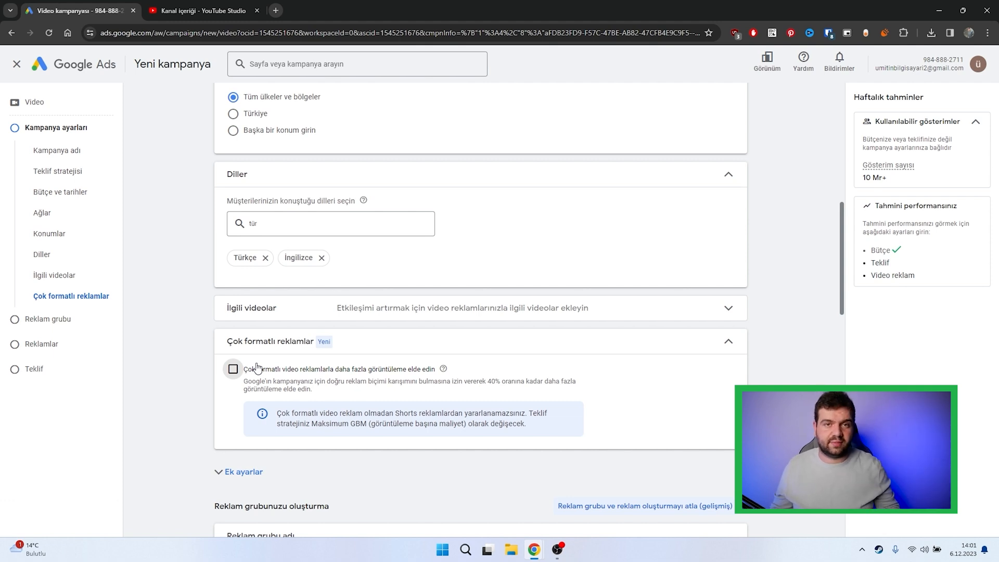
click(260, 370)
Step: Rename the ad group as "test"
scroll(205, 401, down, 4)
scroll(211, 396, down, 1)
drag(376, 307, 224, 316)
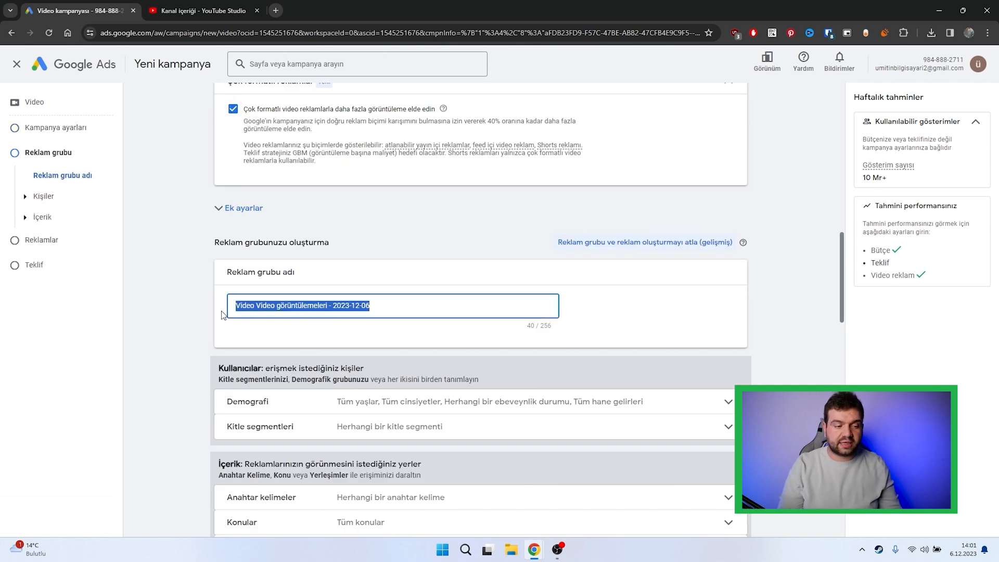
key(BackSpace)
text(test)
Step: Exclude ages "65 yaş ve üzeri" and the "Bilinmiyor" option under age, gender, parental status and household income from the ad group's demographics
scroll(222, 316, down, 1)
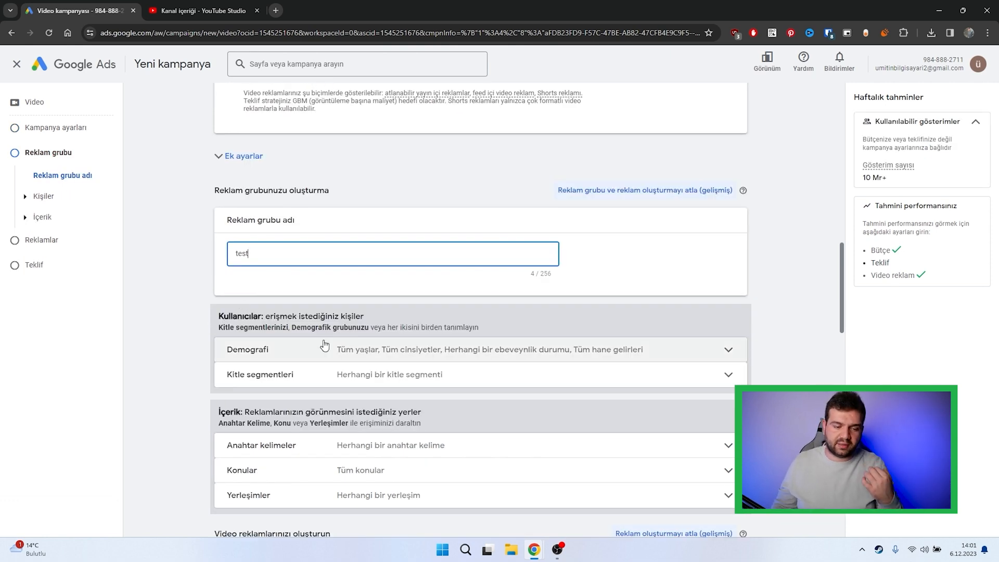
click(312, 348)
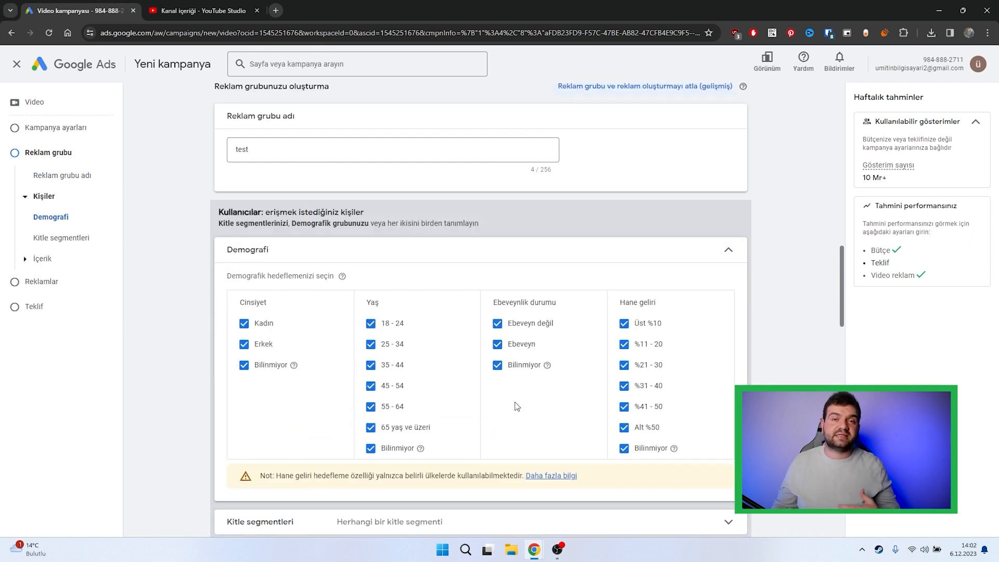
click(371, 428)
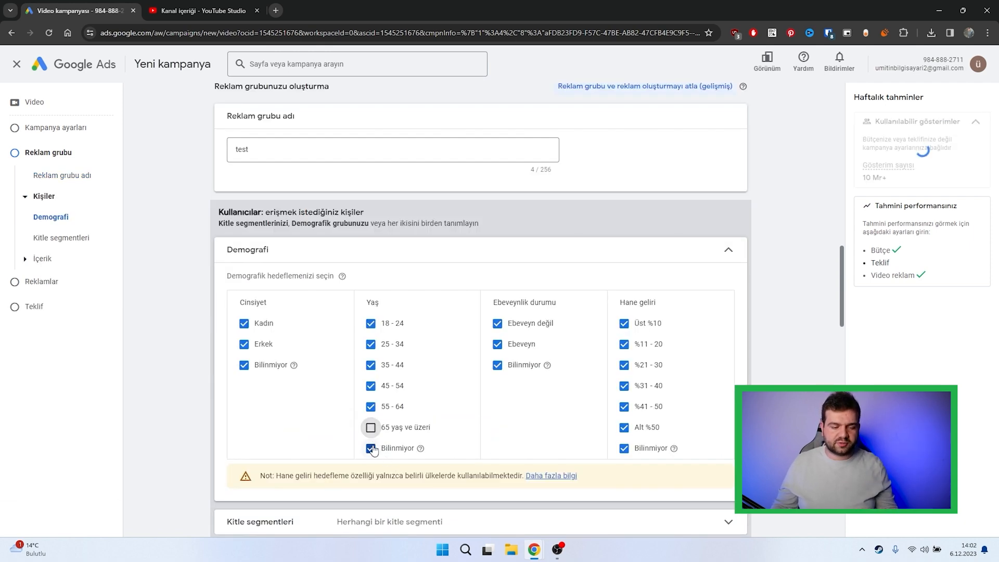
click(370, 448)
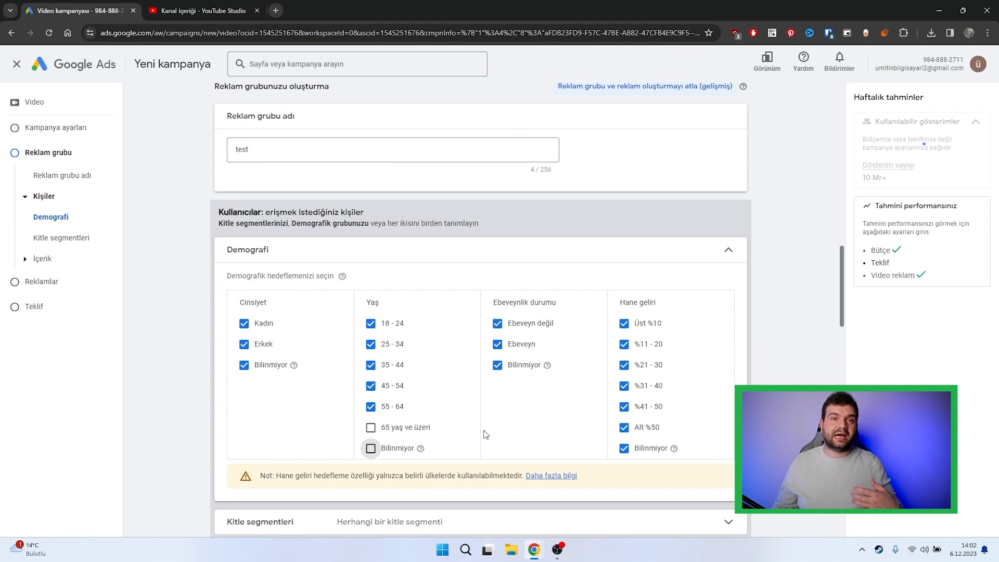
click(245, 365)
click(498, 366)
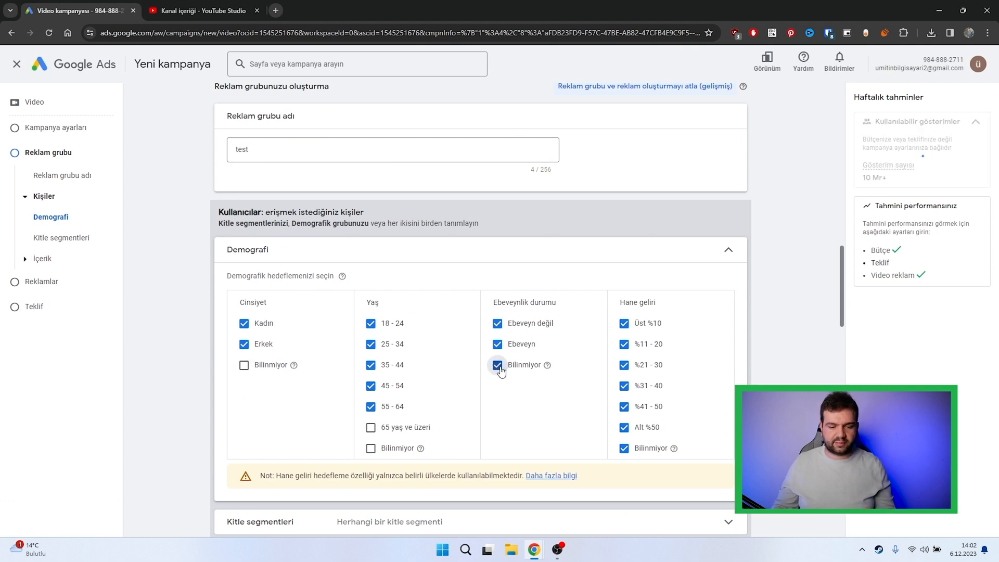
click(625, 448)
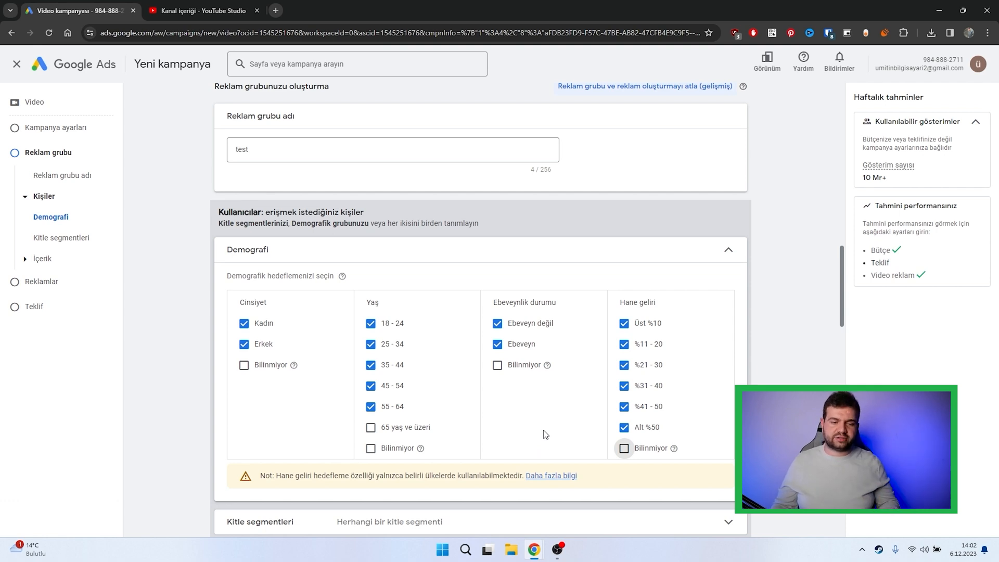
click(682, 264)
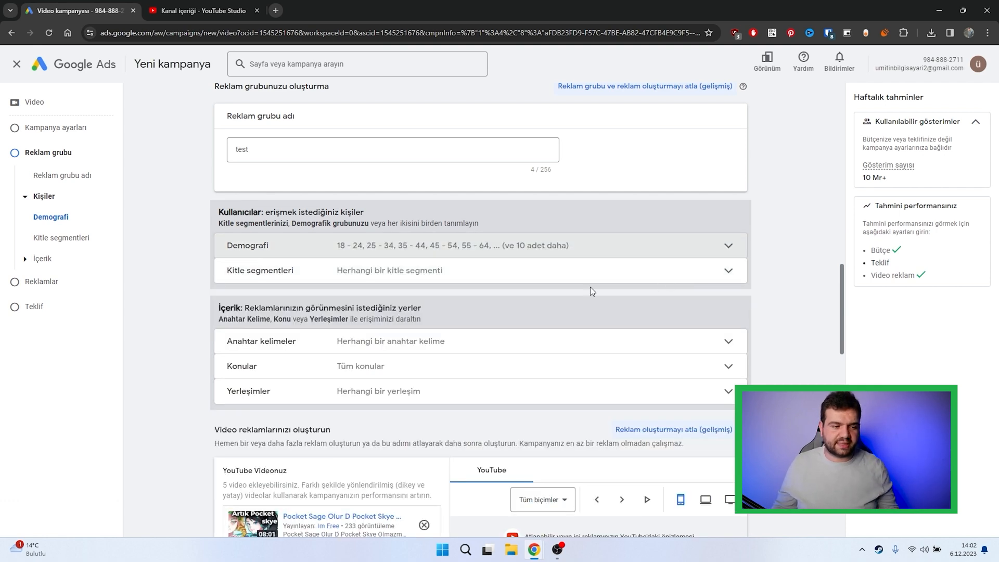
Step: Search the audience segments for "alı", review the suggested segments, and clear the search
click(569, 281)
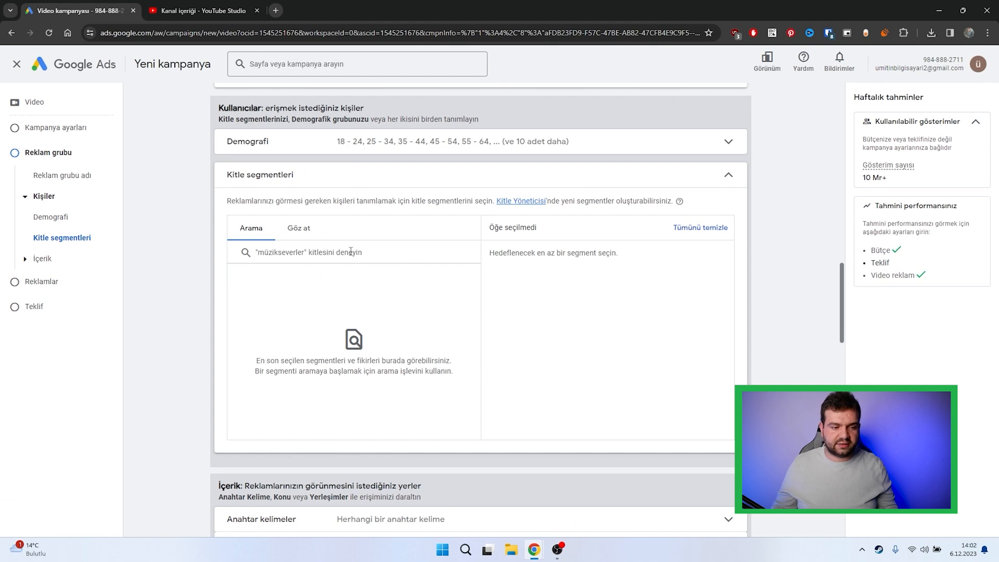
click(376, 260)
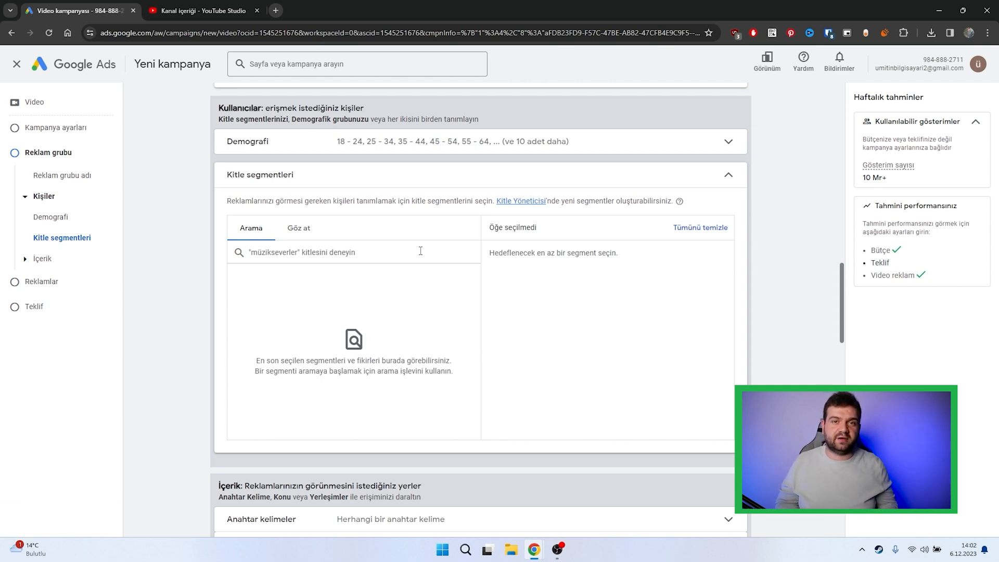
text(alı)
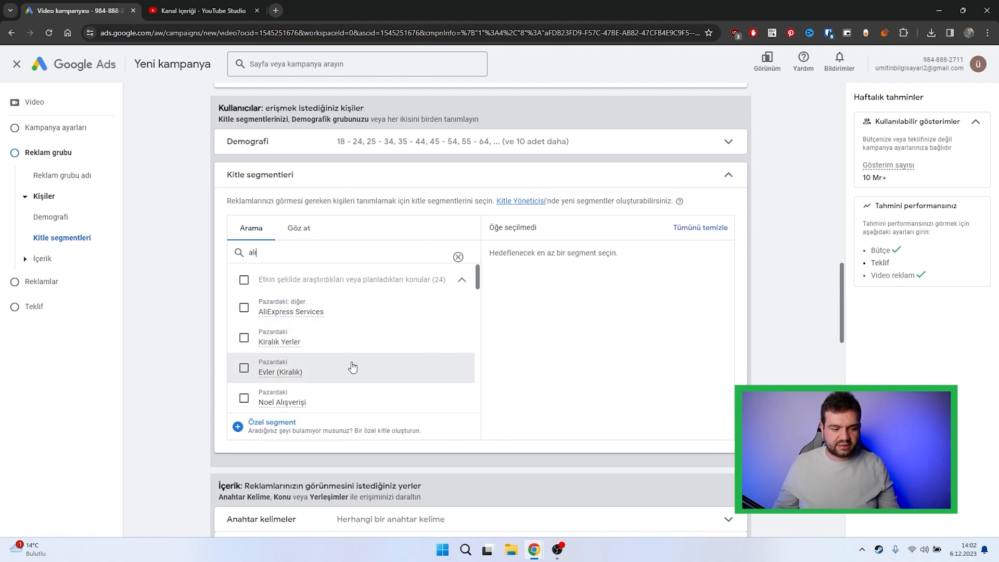
scroll(345, 352, down, 3)
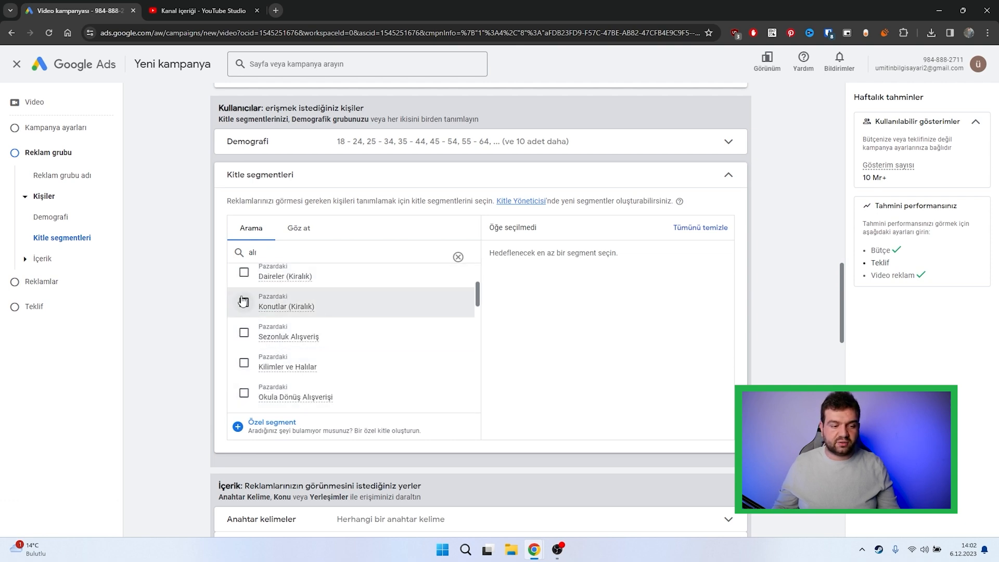
click(458, 257)
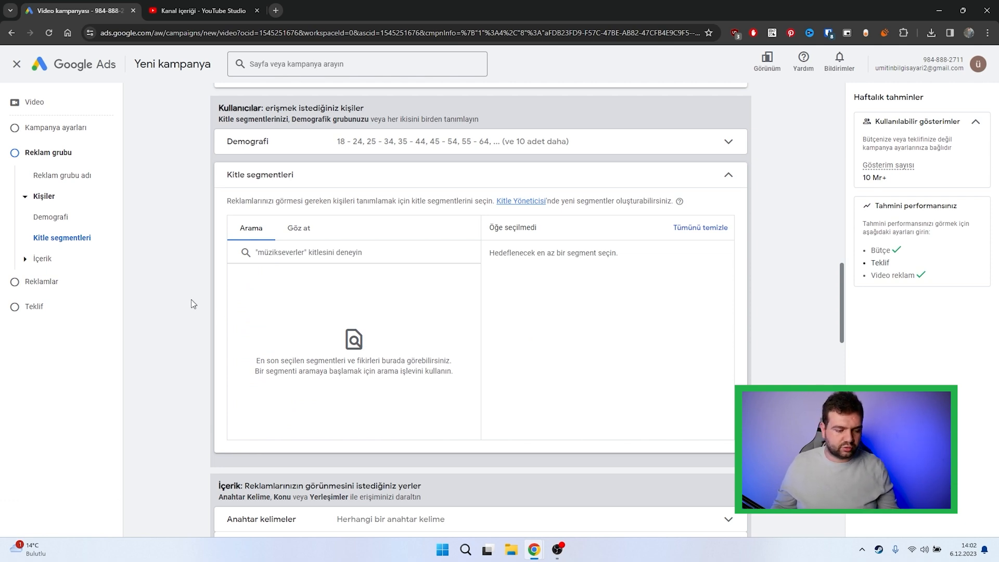
Step: Review the keyword targeting options and the list of topic categories in the content section without choosing any
scroll(192, 300, down, 4)
click(337, 308)
scroll(239, 310, down, 1)
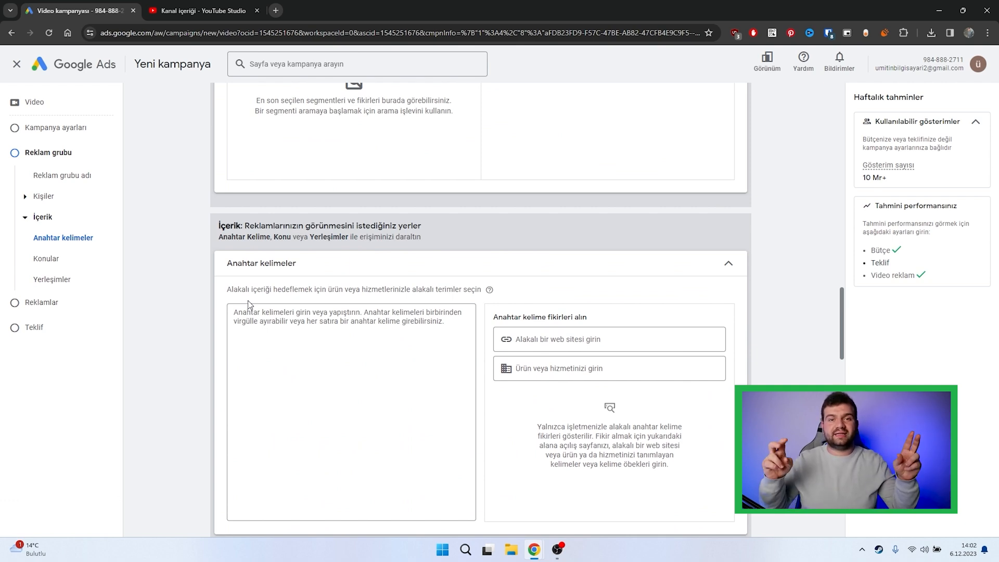
click(277, 325)
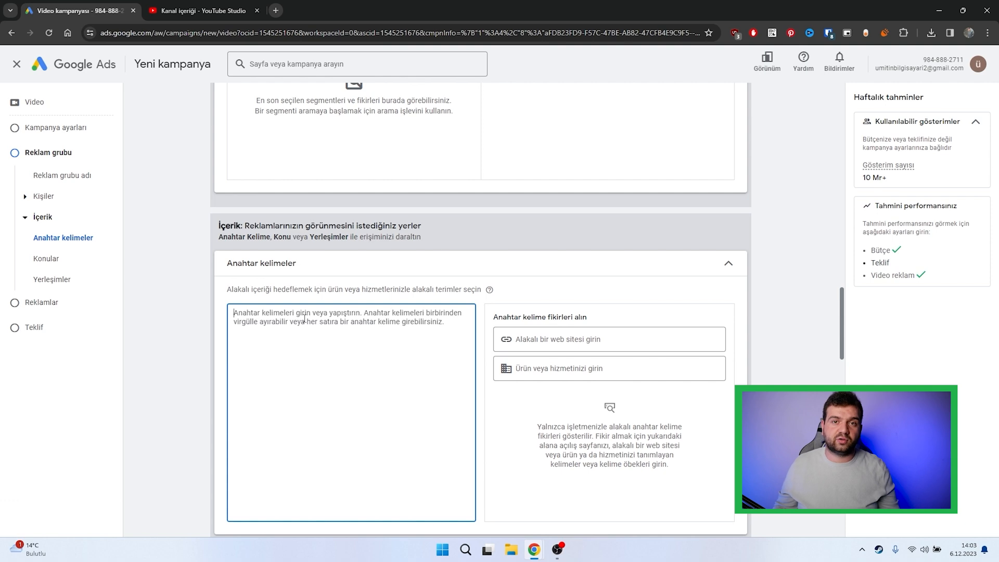
click(46, 259)
click(341, 199)
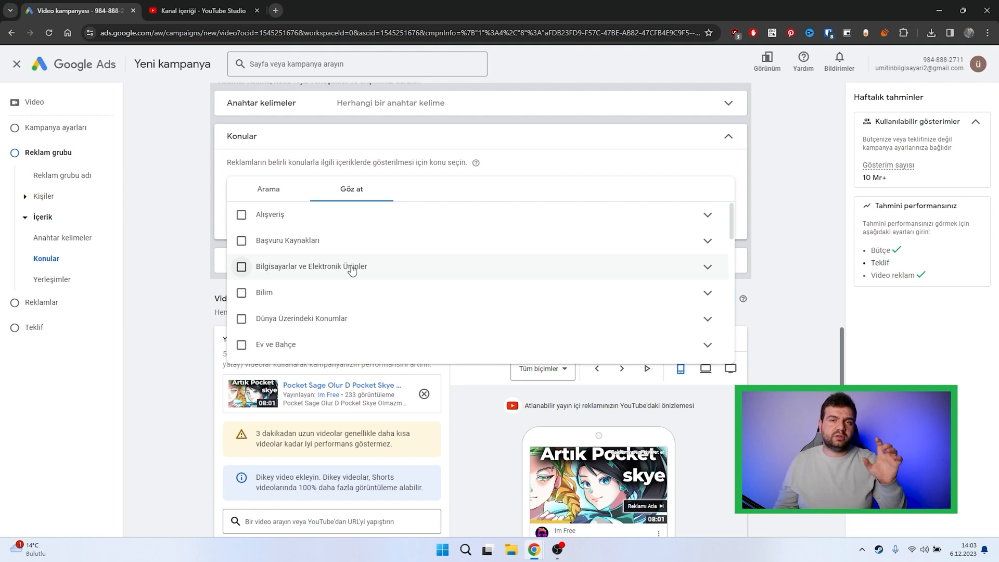
click(183, 312)
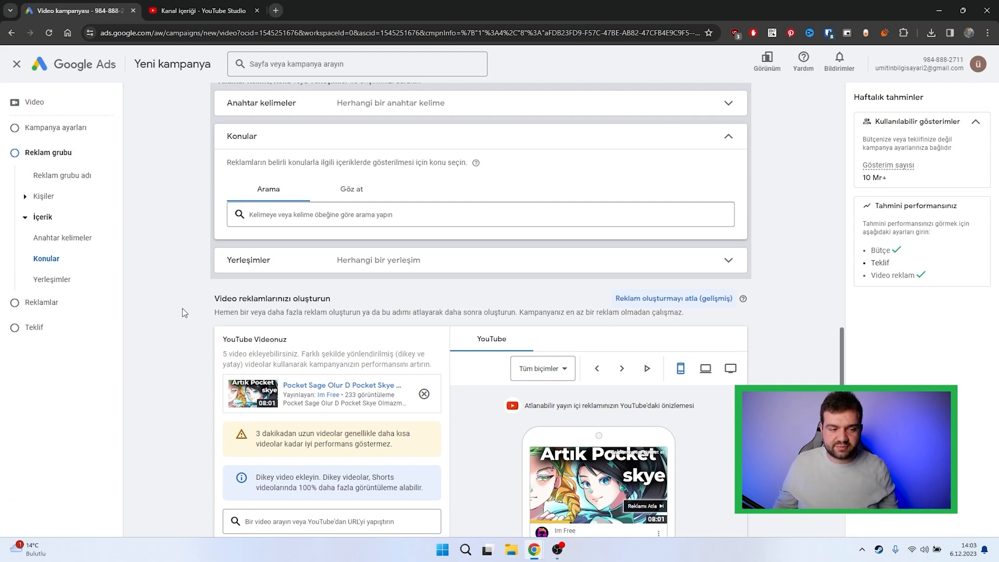
Step: Search the placements for "orkun ışıtmak" and target the YouTube channels Orkun Işıtmak, Orkun v2 and Orkun Işıtmak Shorts
click(251, 267)
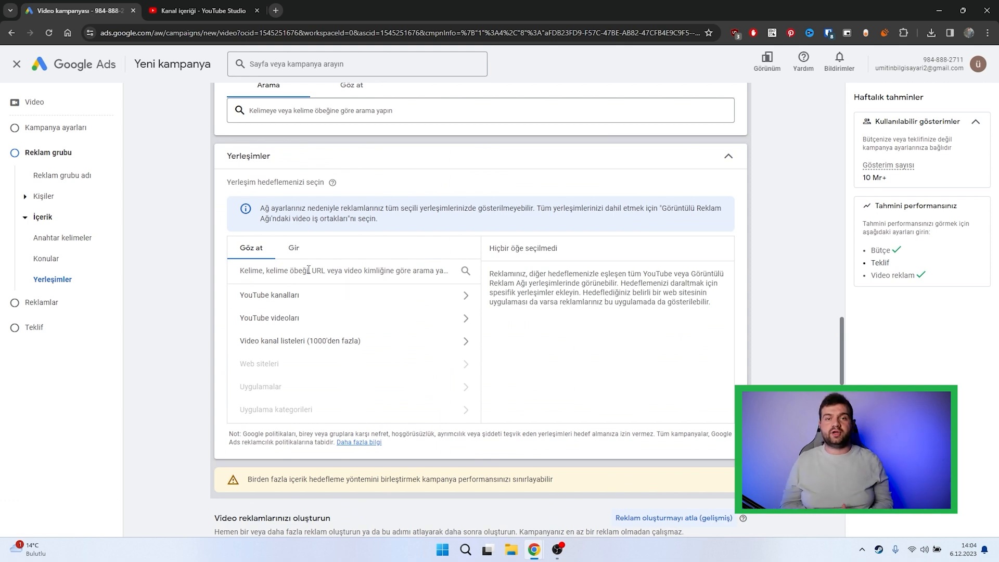
text(orkun ışıtmak)
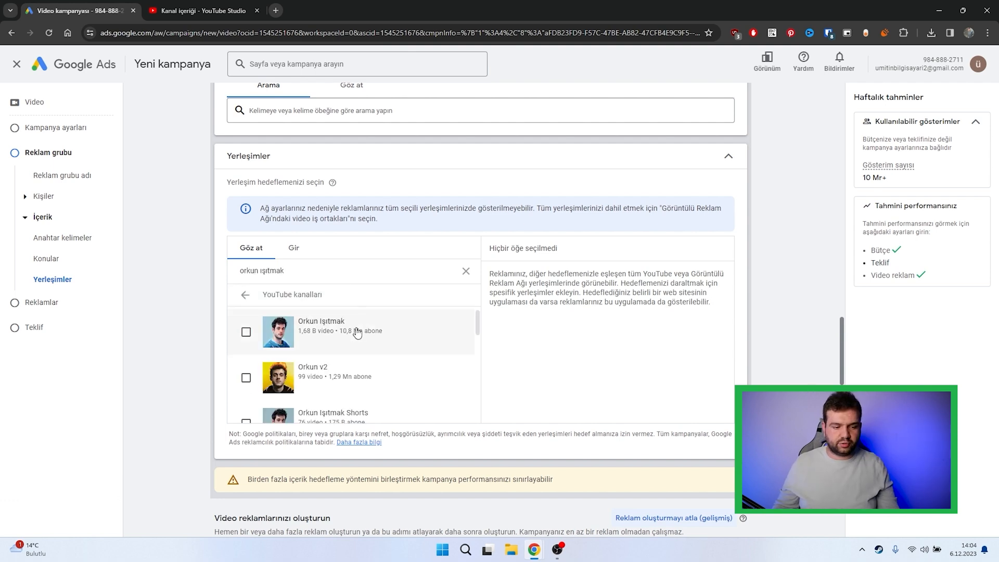
click(353, 330)
click(359, 382)
click(411, 414)
scroll(413, 356, down, 2)
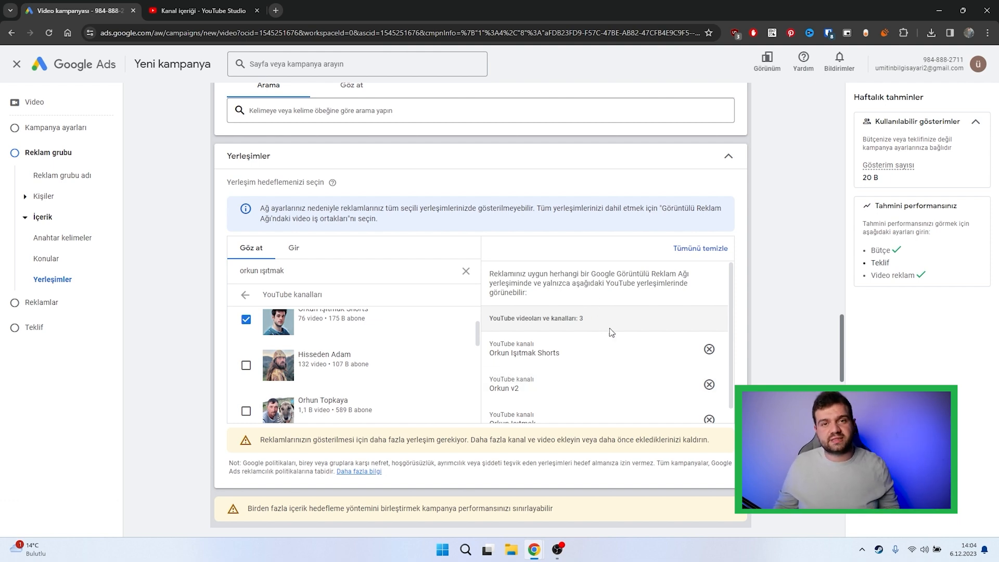
Step: Remove all three selected YouTube channels from the placement targeting and collapse the placements section
click(710, 351)
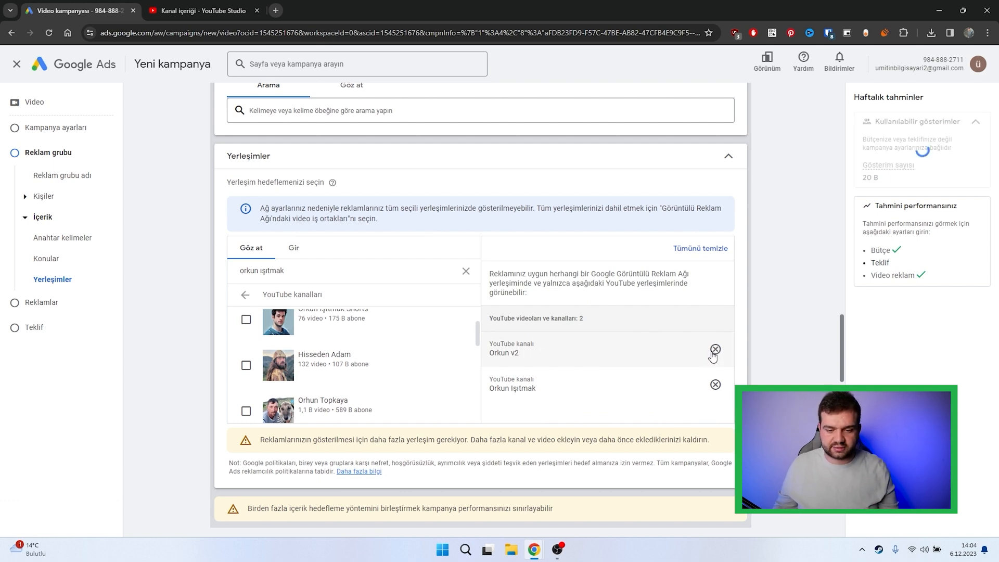
click(714, 352)
click(716, 351)
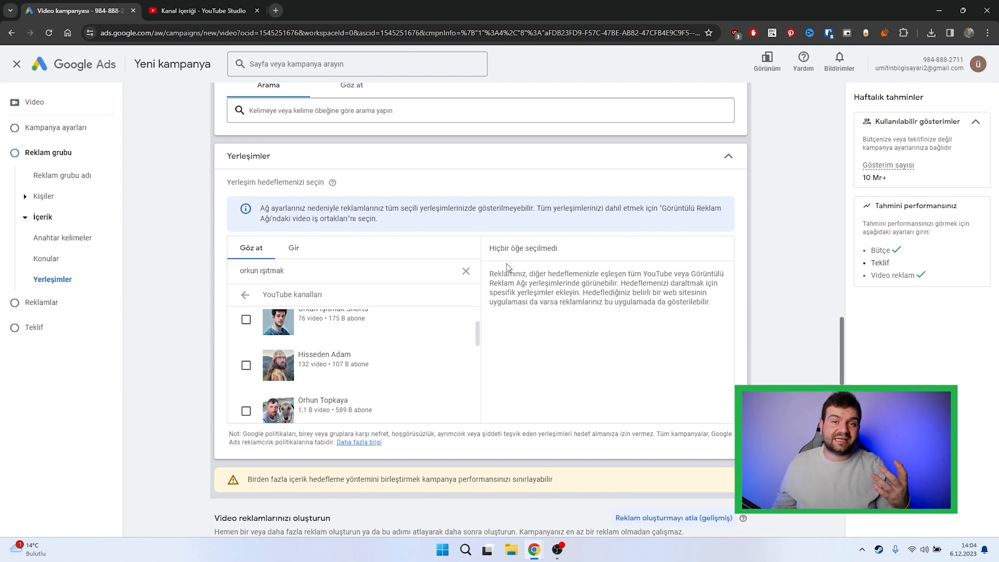
click(501, 157)
Step: Add the vertical video "Gerçek Sage Miyavla Dirilteyim" to the ad using its copied YouTube URL
scroll(235, 308, down, 2)
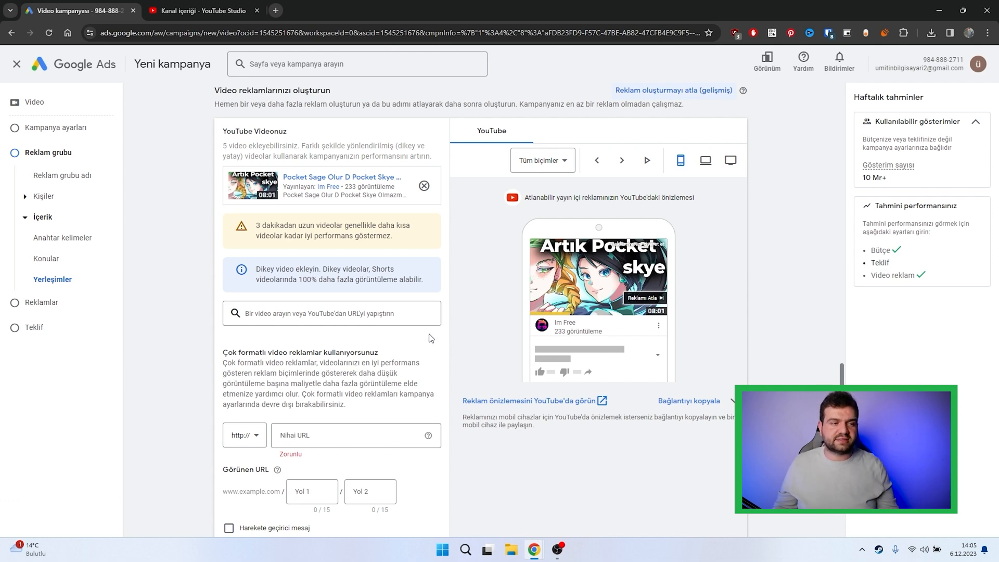
click(299, 314)
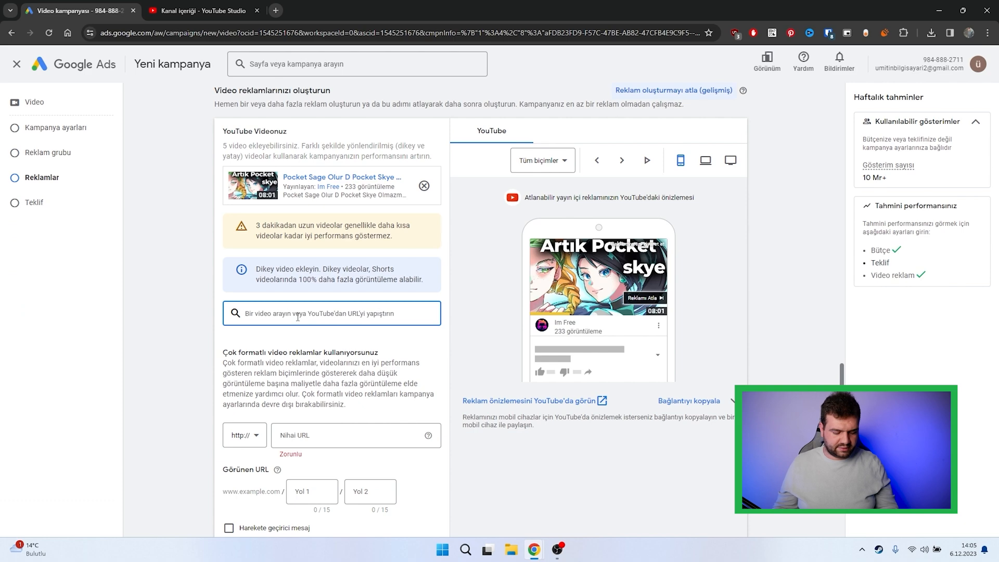
key(ctrl+v)
click(196, 313)
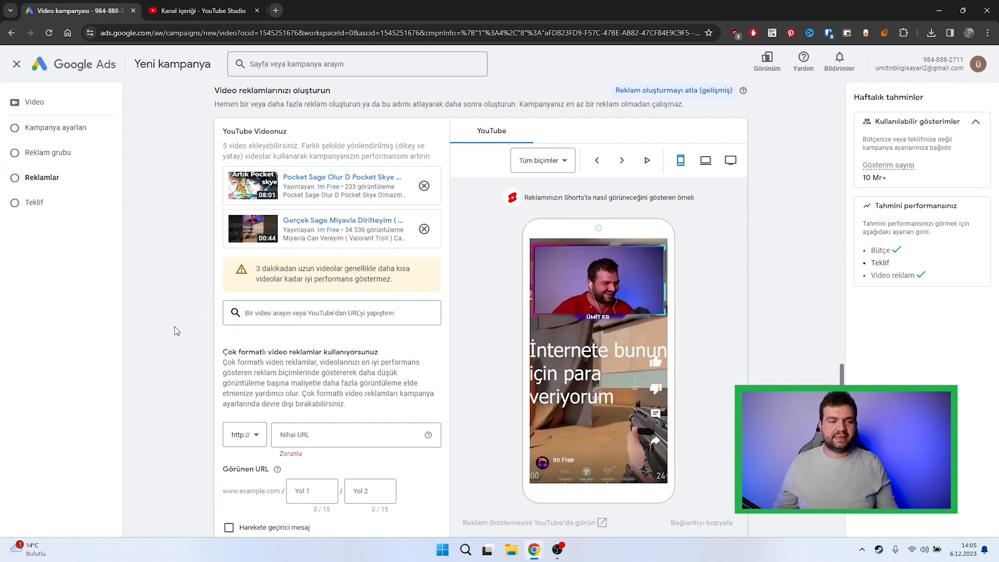
scroll(174, 327, down, 1)
drag(406, 228, 272, 208)
click(162, 214)
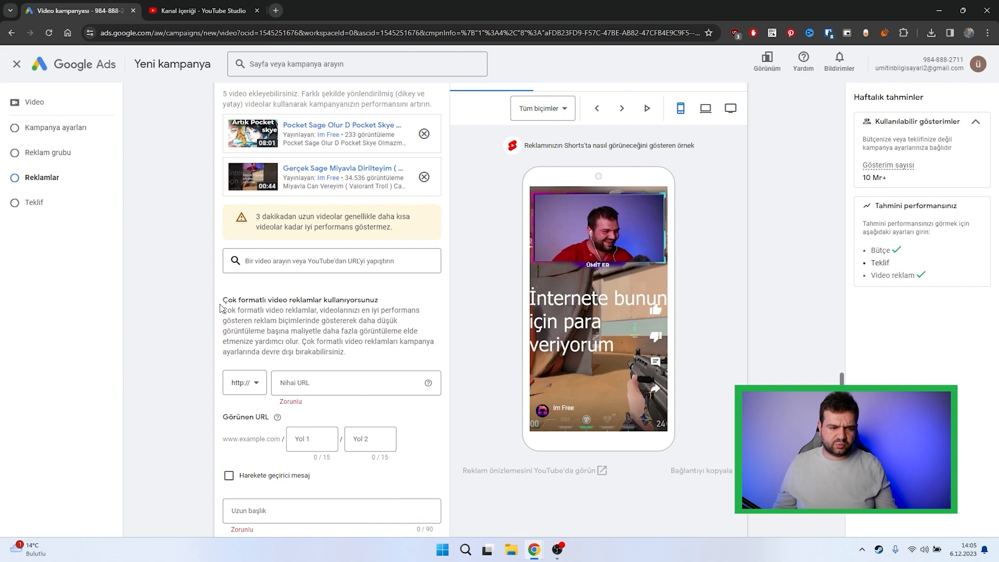
Step: Copy the Im Free channel page's address from YouTube and use it as the ad's final URL
scroll(203, 362, down, 2)
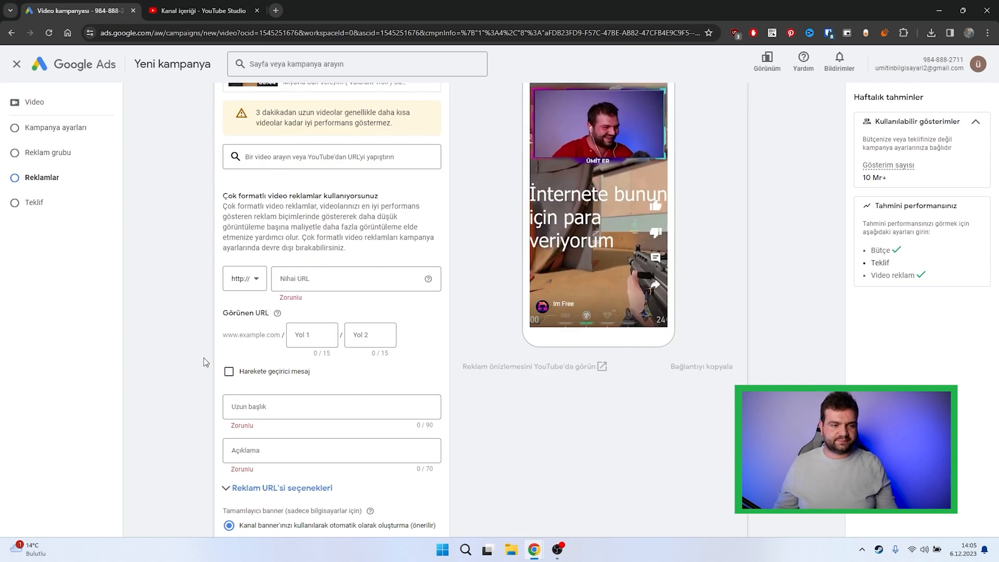
click(292, 278)
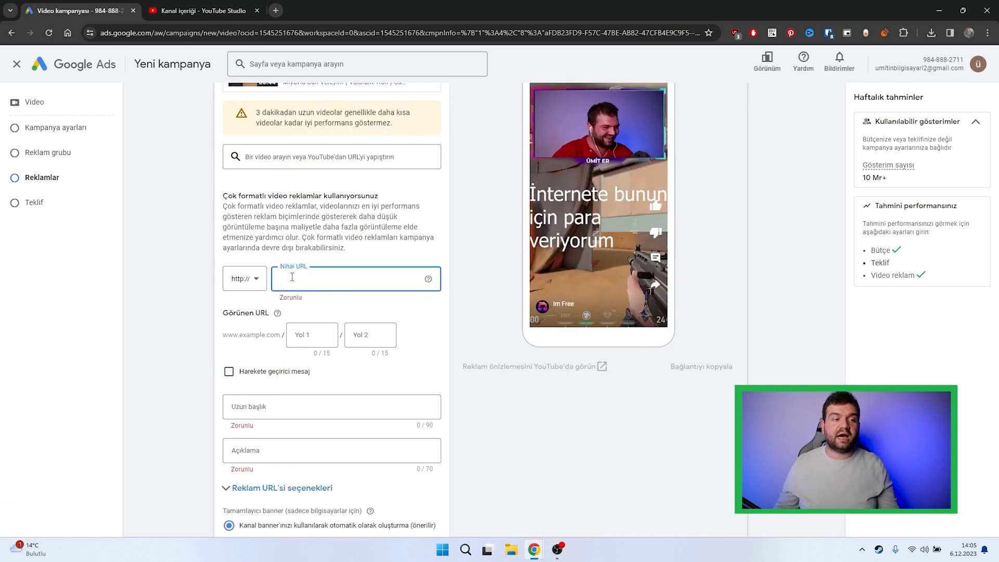
click(226, 11)
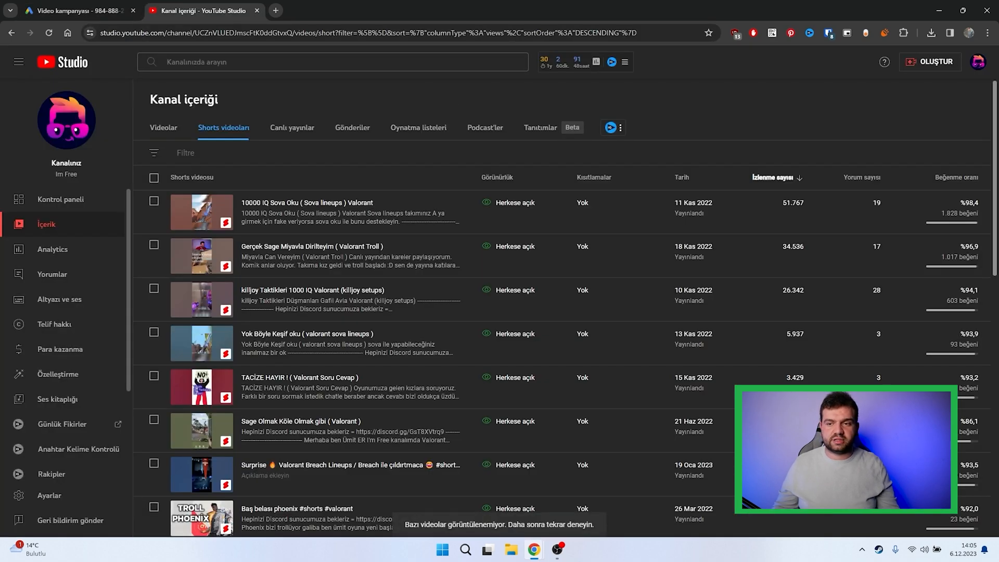
click(978, 61)
click(935, 126)
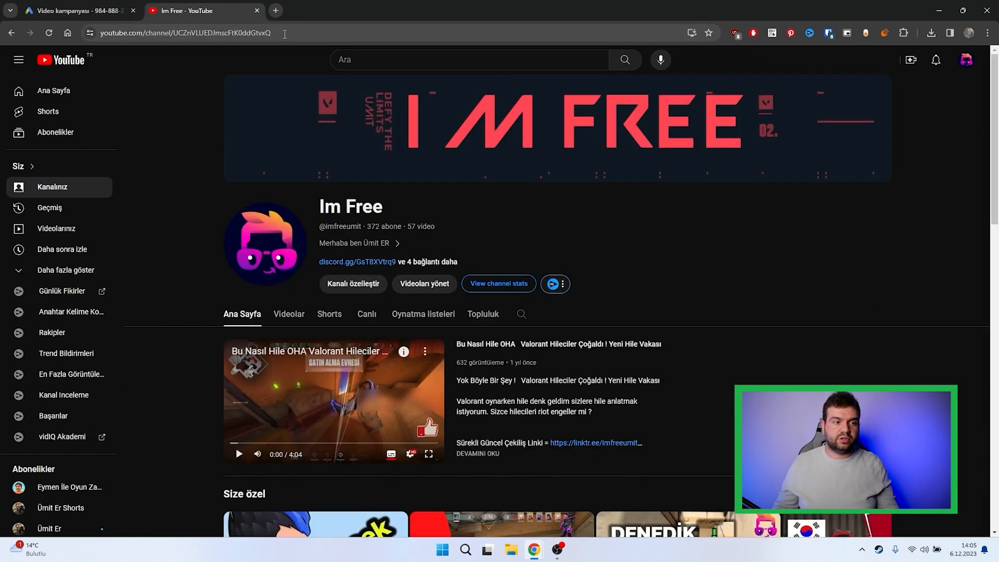
click(284, 34)
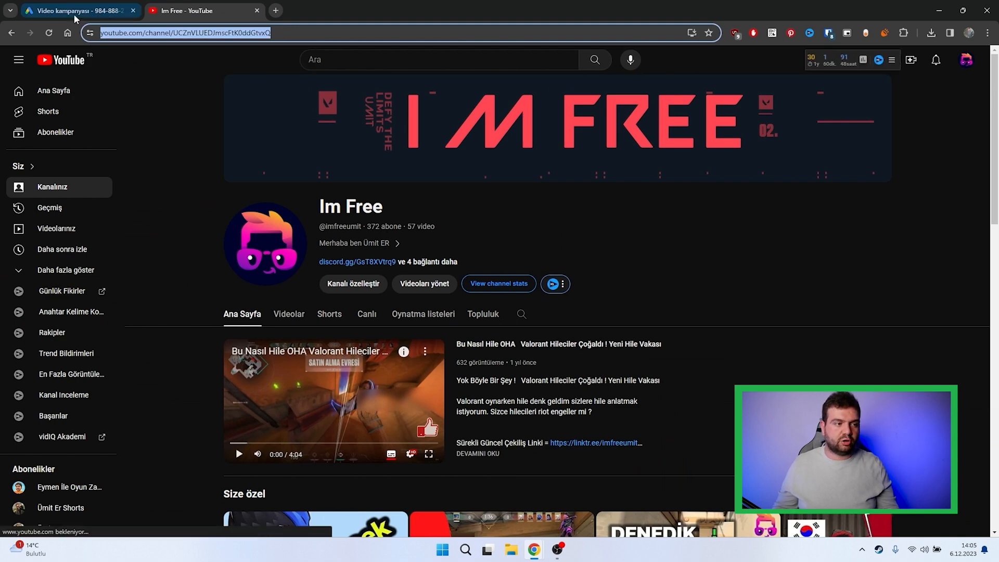
click(76, 11)
key(ctrl+v)
Step: Set the two display URL paths to "im" and "free"
click(244, 364)
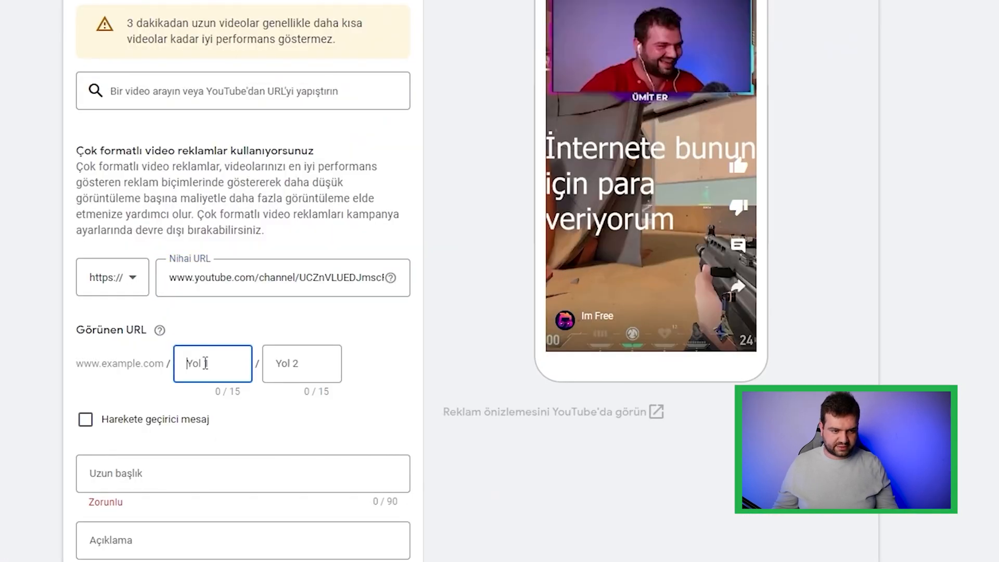
text(im)
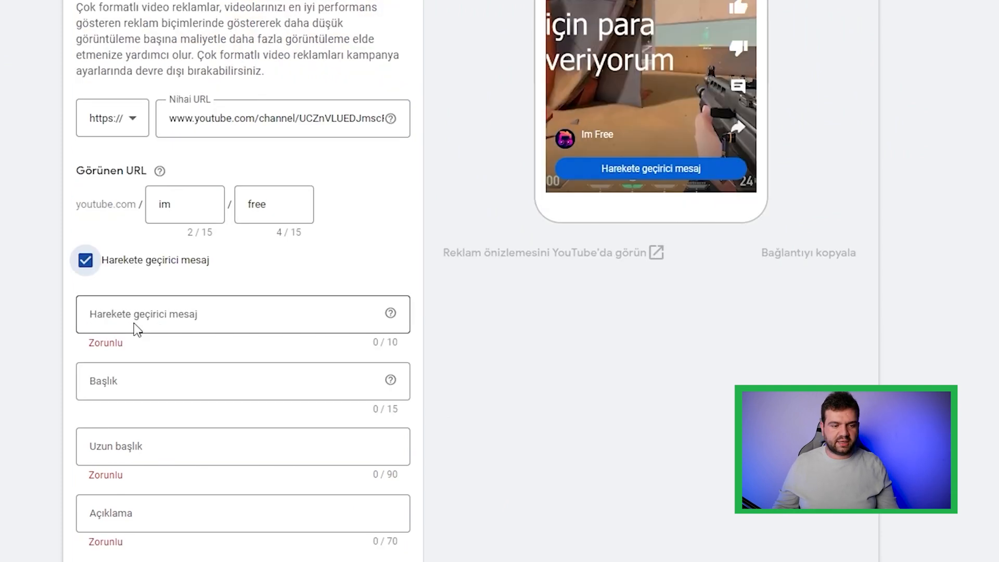
Step: Enable the call to action with the text "Abone Ol" and enter the channel owner's name as the headline
click(134, 325)
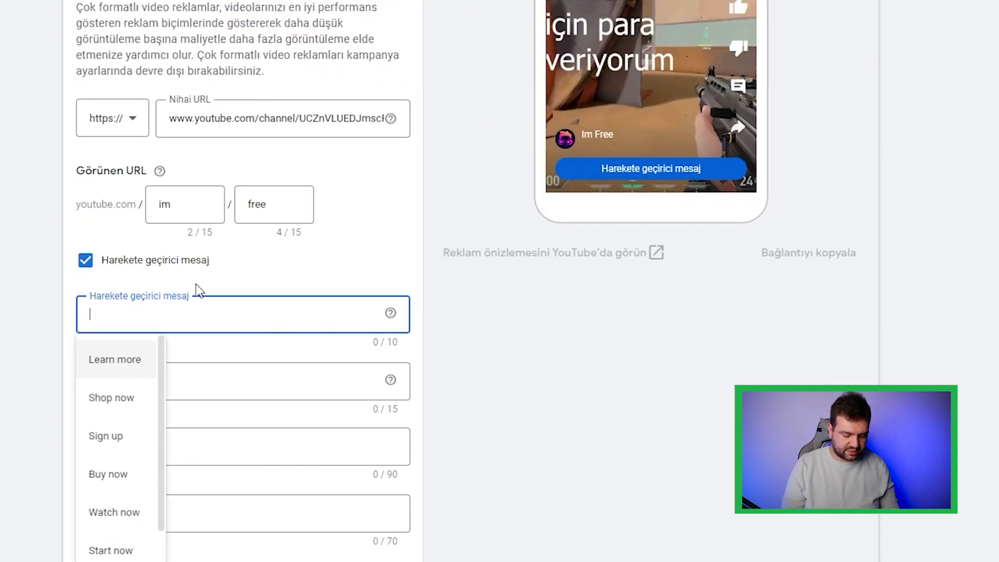
text(Abone Ol)
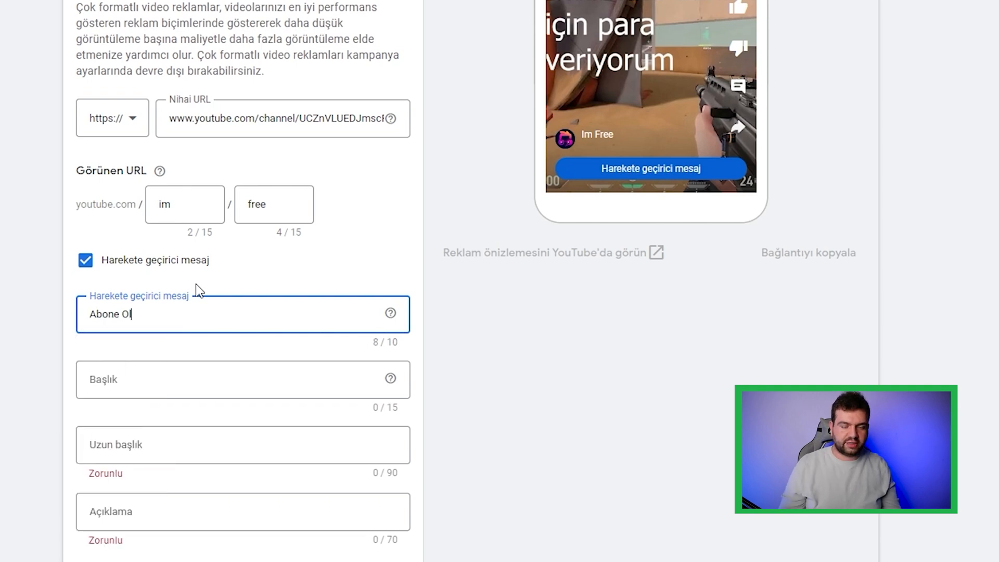
click(179, 381)
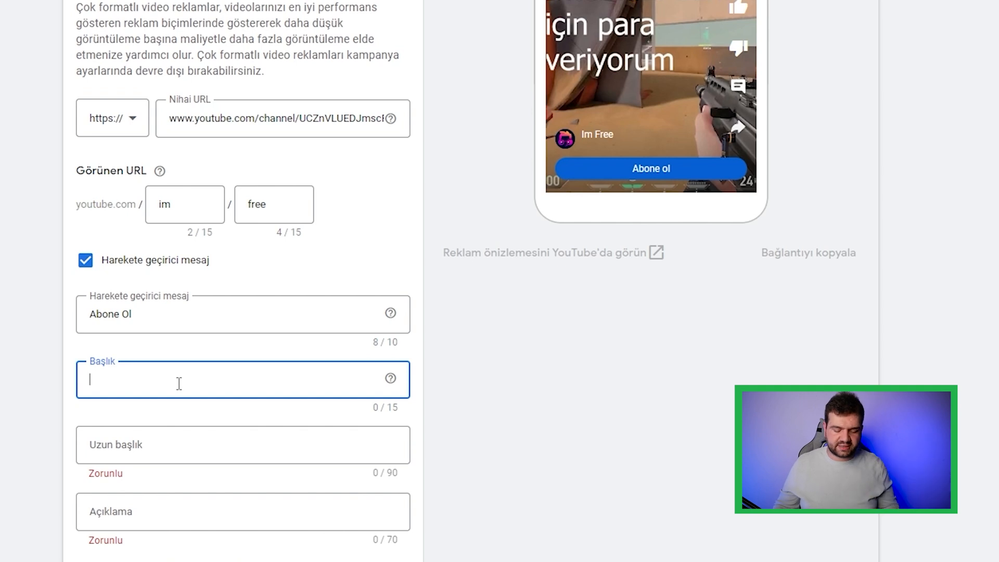
text(Ümit er)
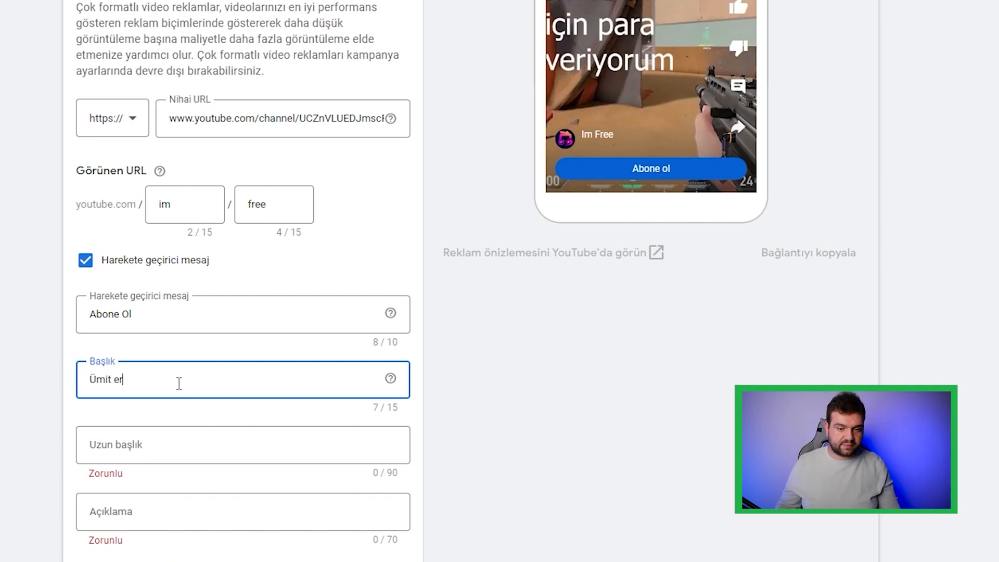
Step: Preview how the headline and call to action appear in the ad's skippable in-stream format on mobile
click(511, 436)
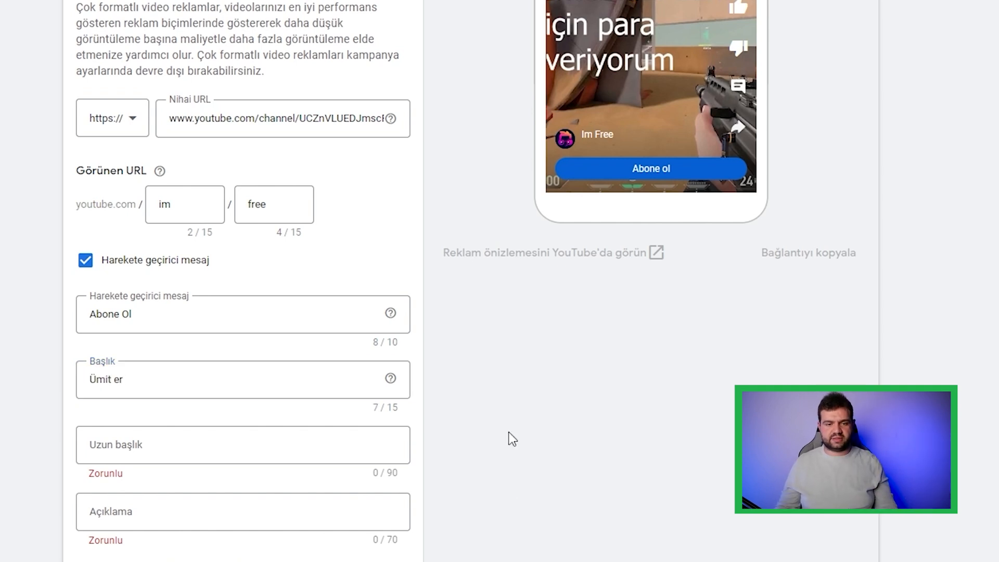
scroll(511, 429, up, 5)
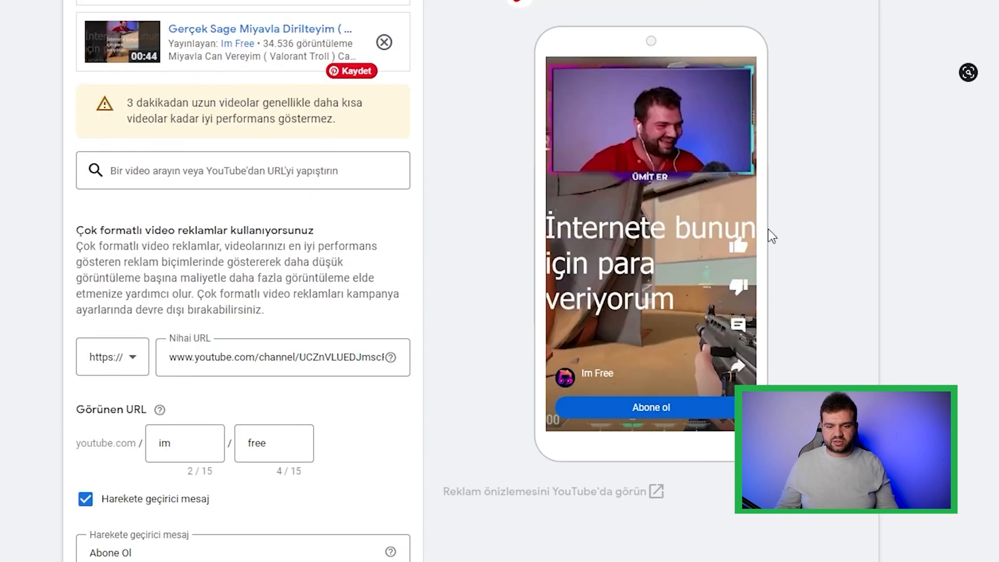
scroll(710, 211, up, 5)
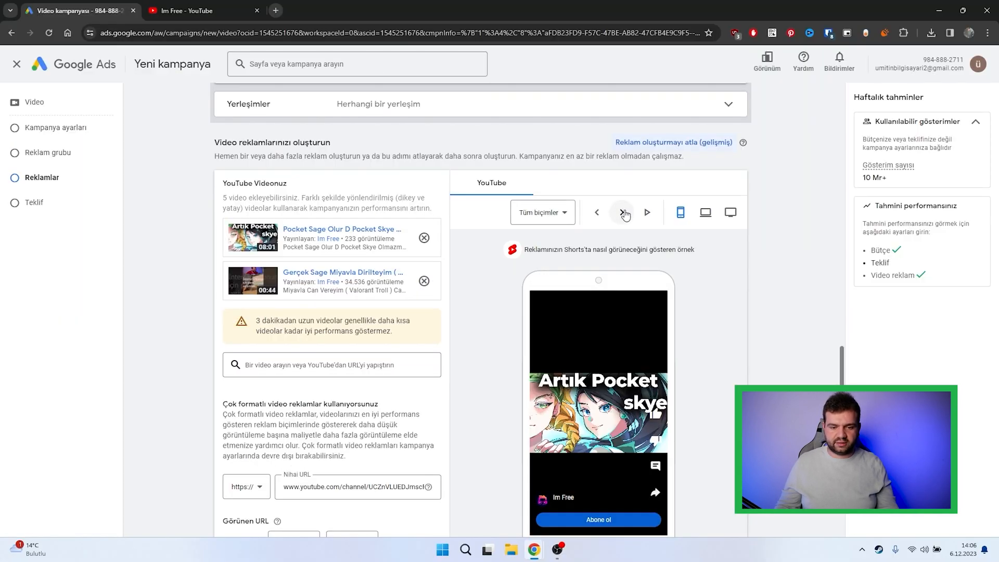
click(689, 178)
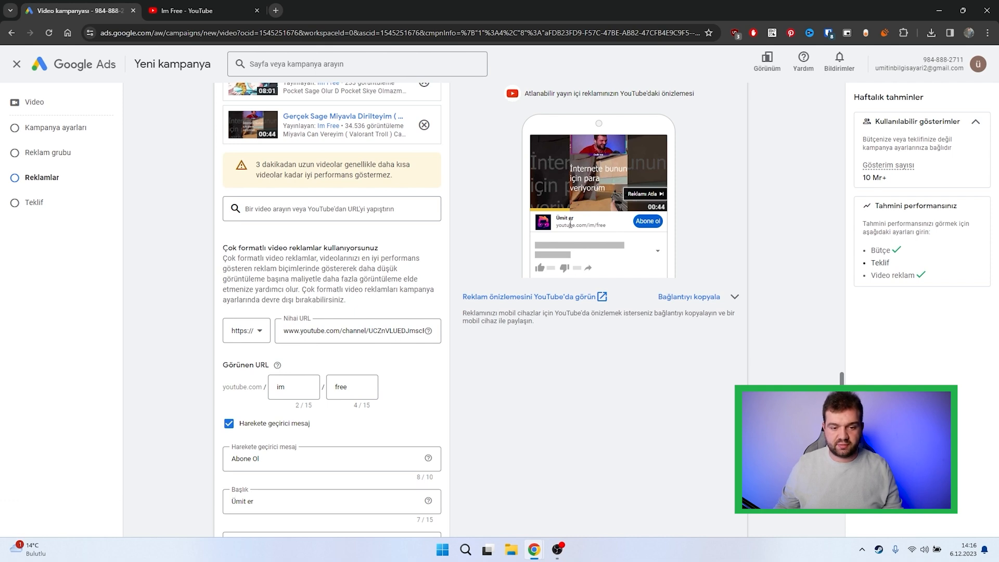
Step: Try "im free" as the ad's headline and check it in the mobile ad previews
click(396, 501)
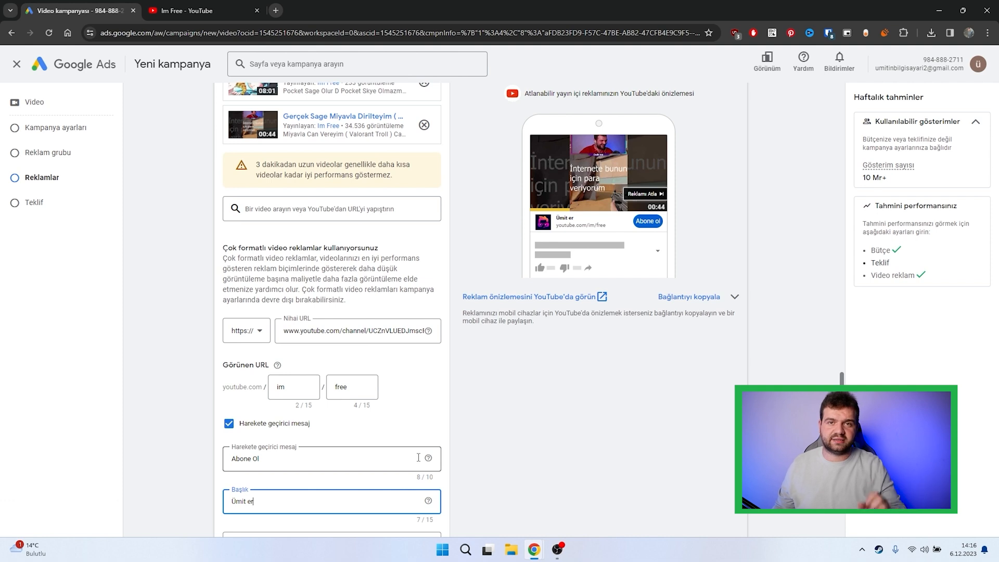
key(BackSpace)
key(BackSpace)
key(BackSpace)
key(BackSpace)
key(BackSpace)
key(BackSpace)
key(BackSpace)
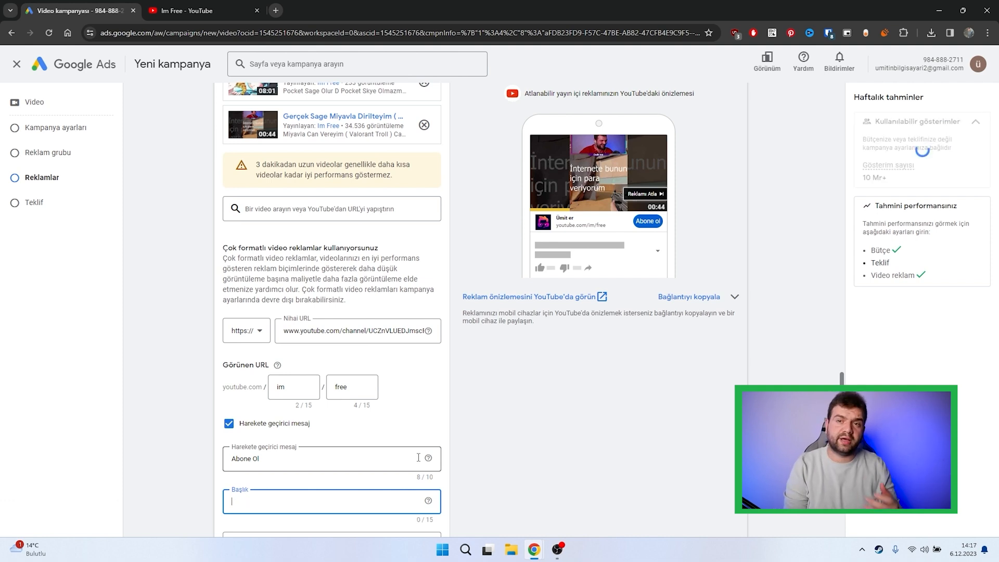
text(Im free)
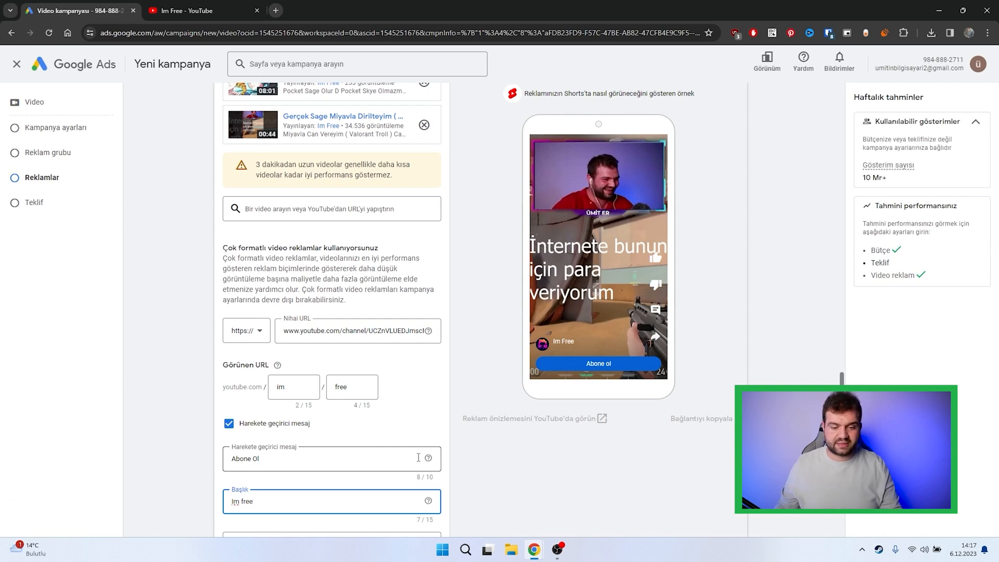
click(524, 505)
scroll(442, 455, up, 2)
click(622, 160)
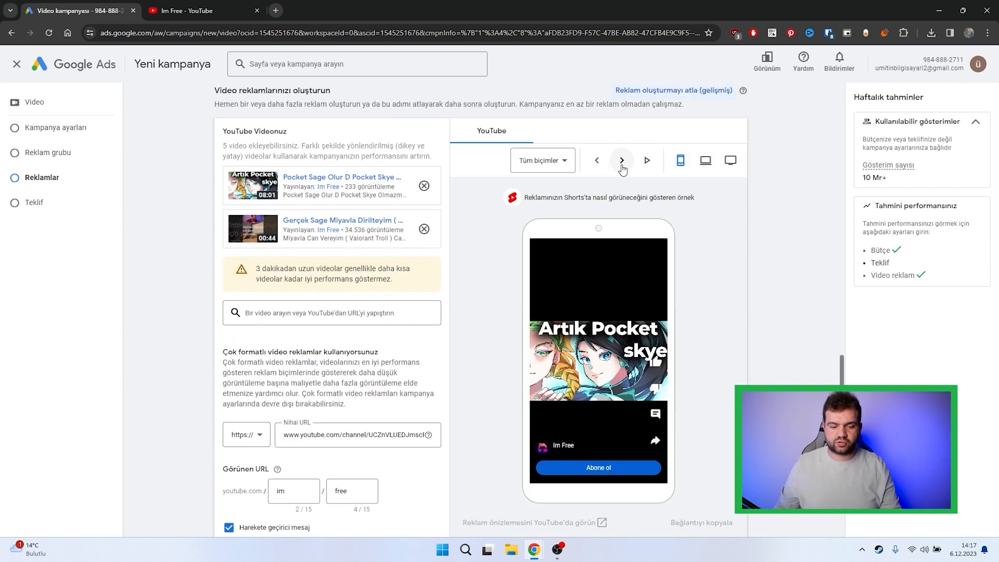
click(622, 160)
Step: Set the ad's headline back to the channel owner's name and open the long headline for editing
scroll(612, 444, down, 2)
drag(254, 501, 232, 482)
text(Ümit er)
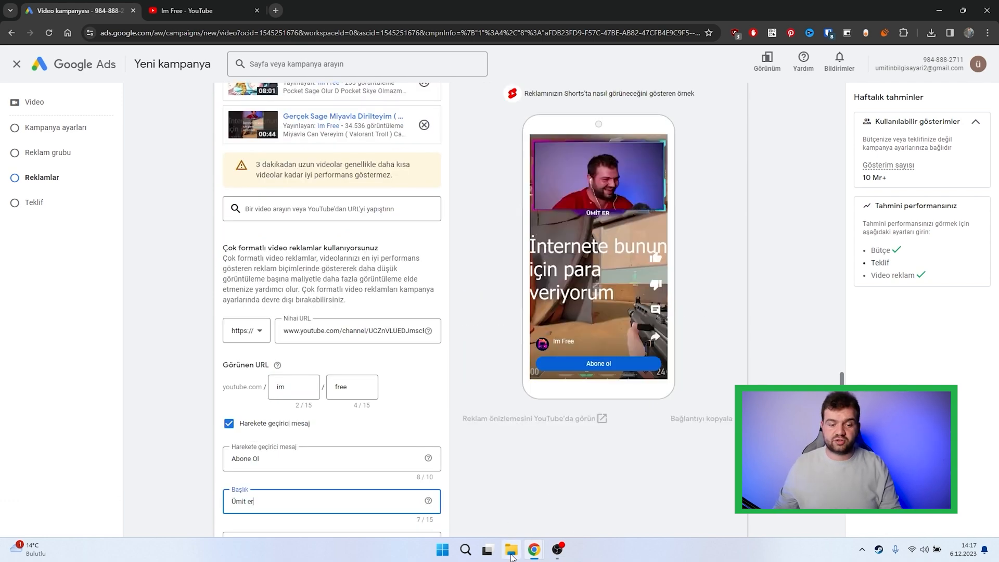
scroll(513, 462, down, 2)
scroll(513, 462, down, 2)
click(260, 343)
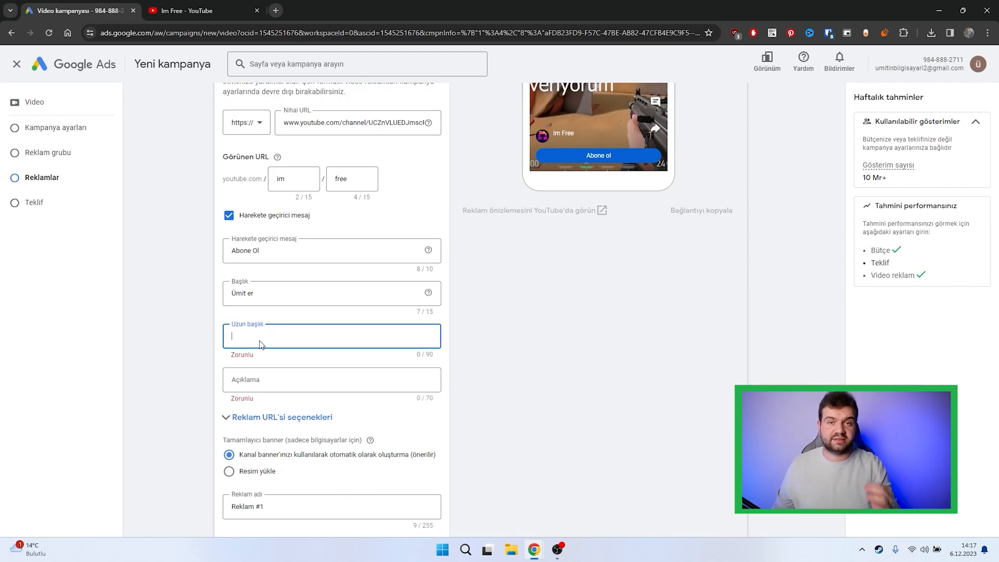
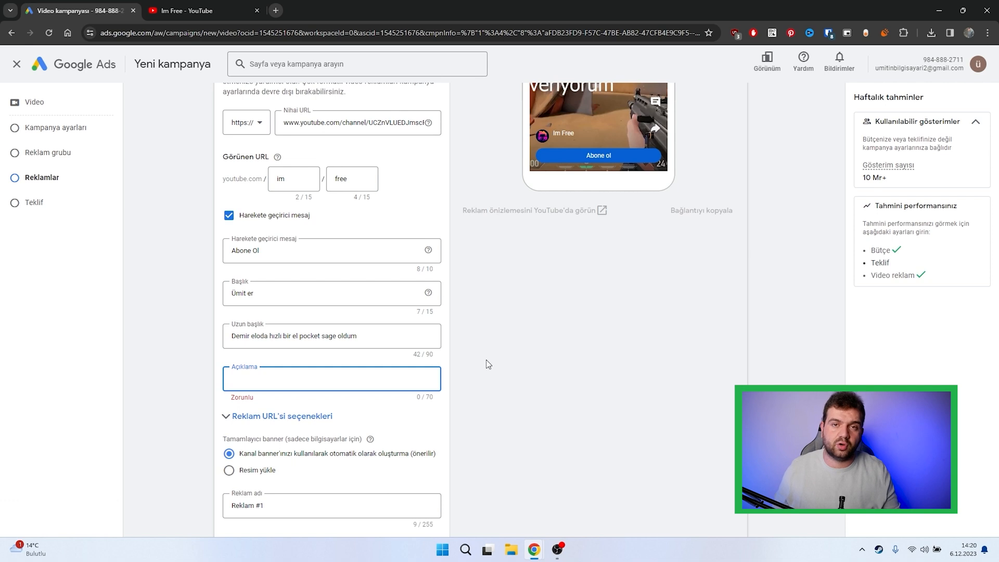
Step: Paste the copied text as the ad's description and set the target GBM (cost-per-view) bid to ₺0,05
key(ctrl+v)
scroll(489, 364, down, 5)
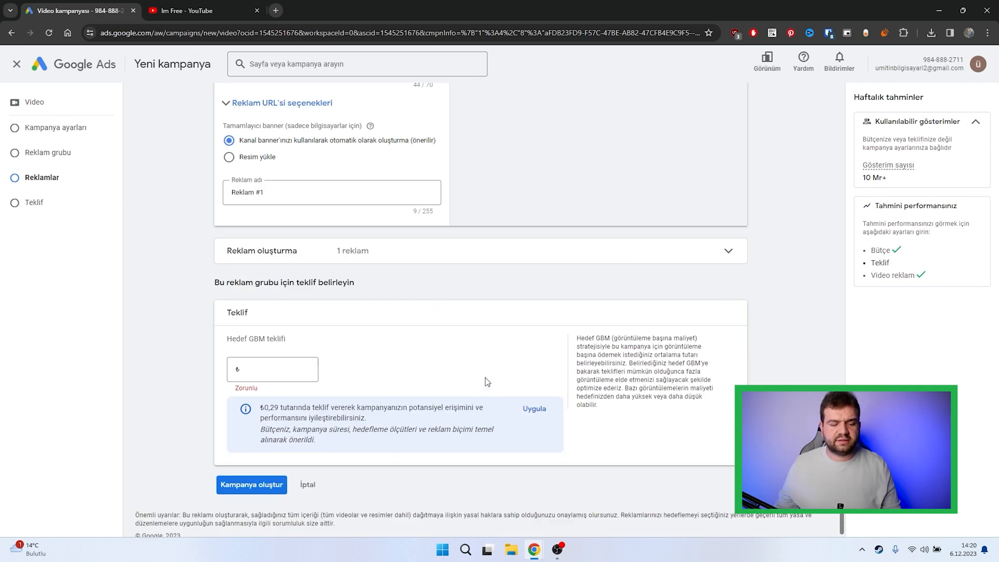
click(281, 374)
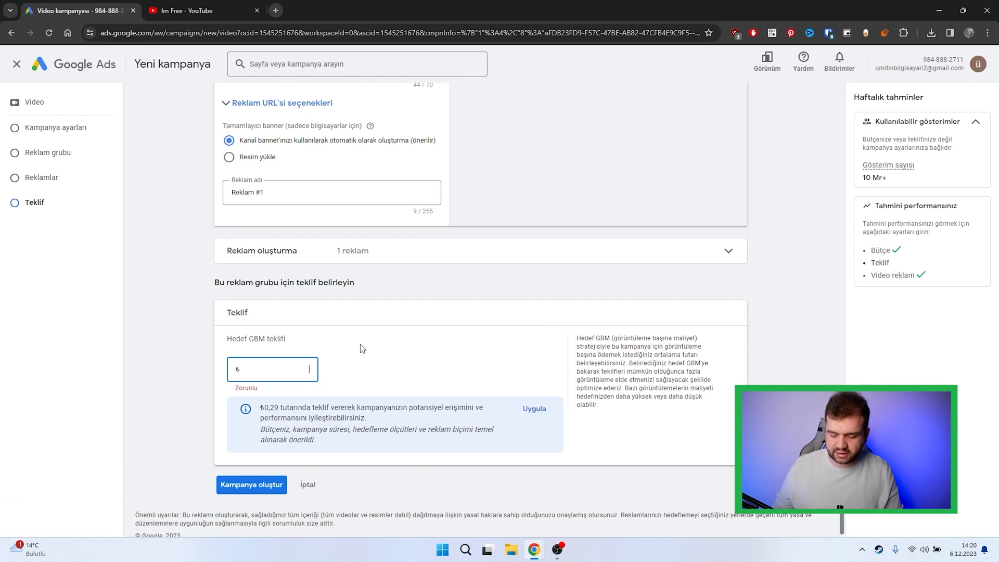
text(0,00)
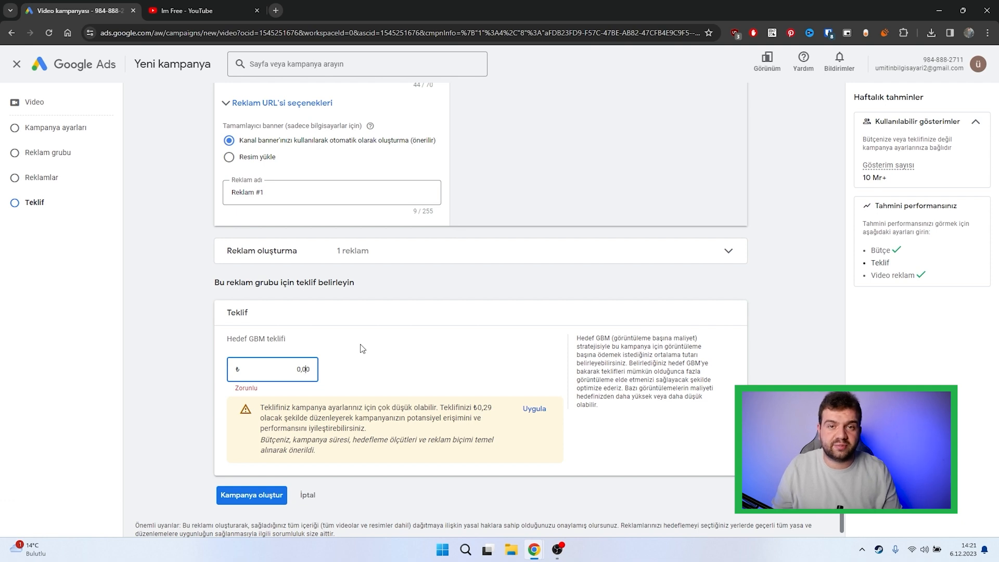
text(5)
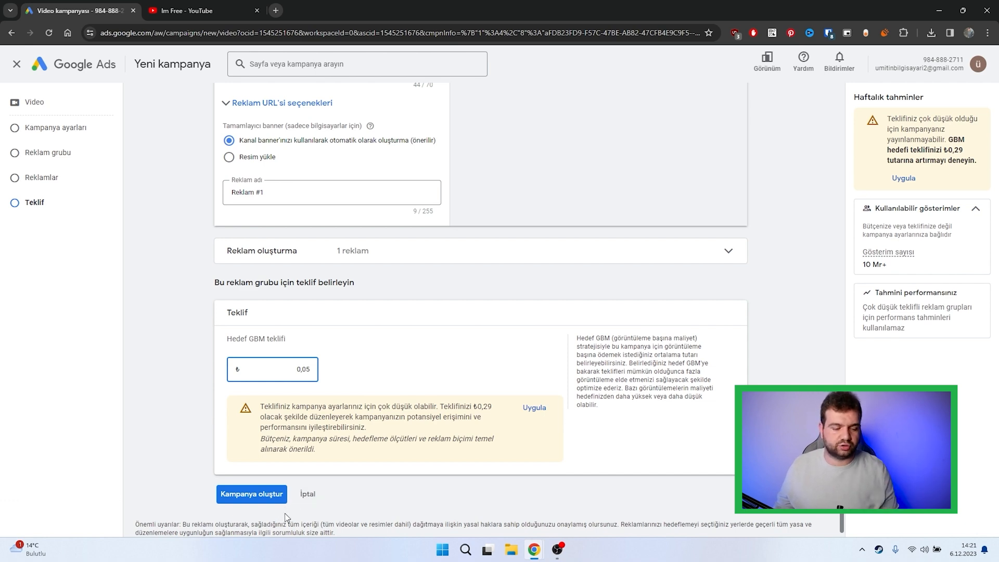
Step: Create the campaign, review its dates, locations and languages in the summary, and continue to the overview
click(267, 498)
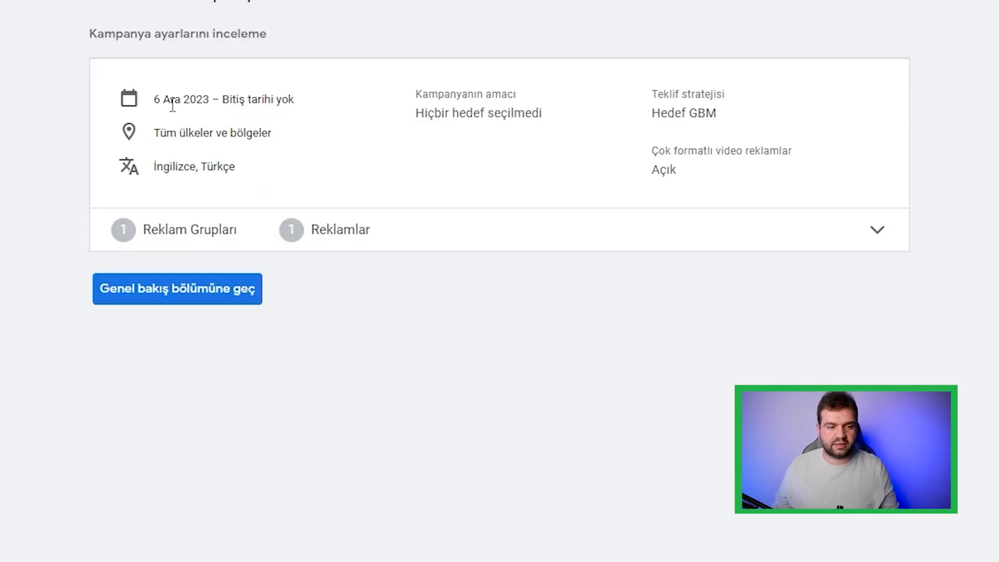
drag(172, 102, 294, 98)
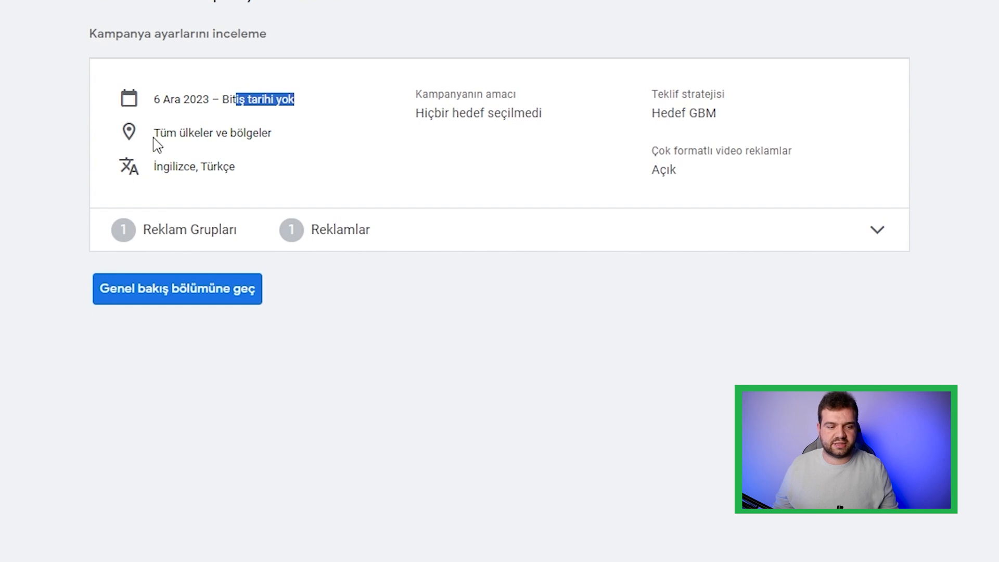
drag(178, 133, 314, 132)
drag(169, 166, 293, 166)
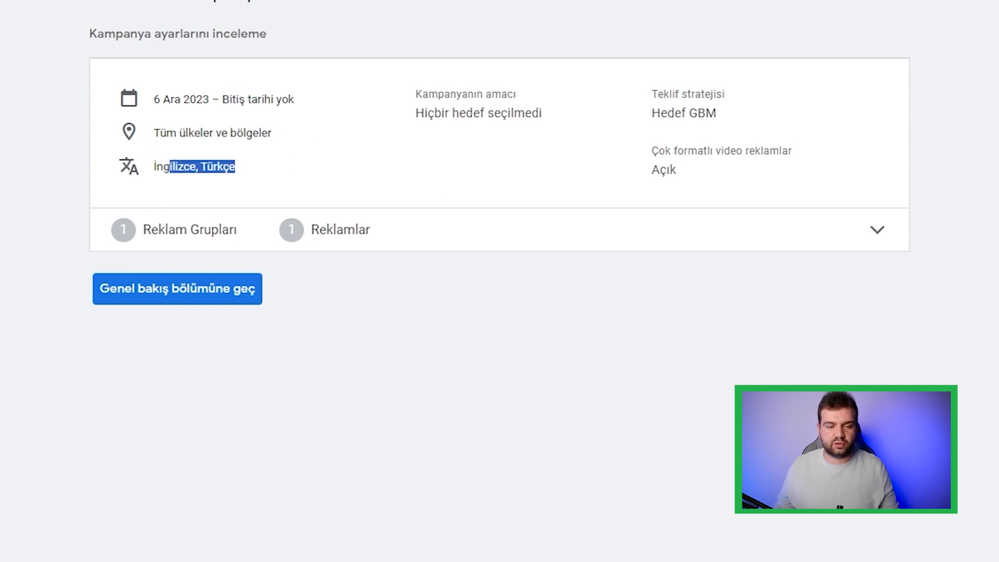
click(195, 309)
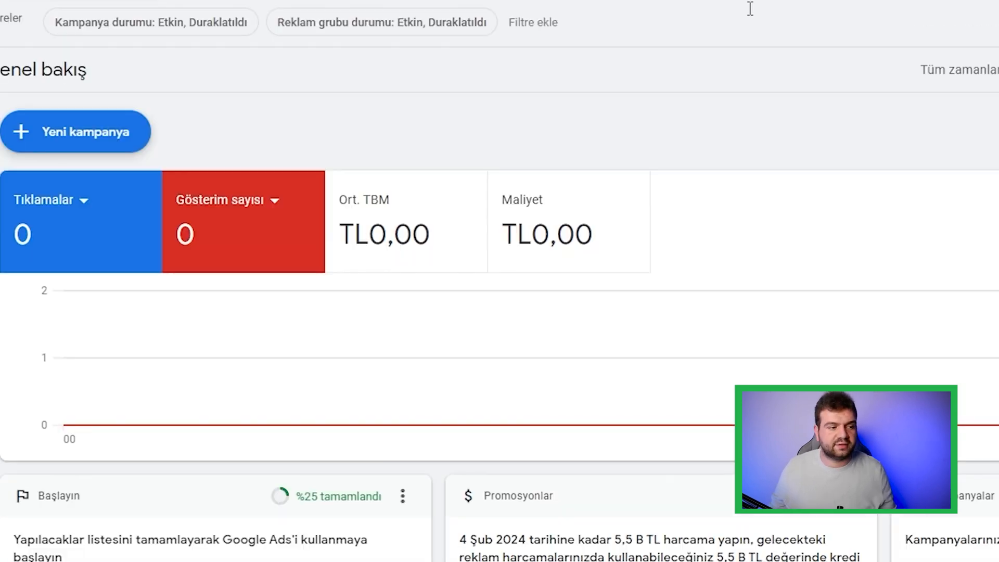
Step: Open the Test reklamı campaign from the campaigns list and check its ad group's target GBM
click(110, 181)
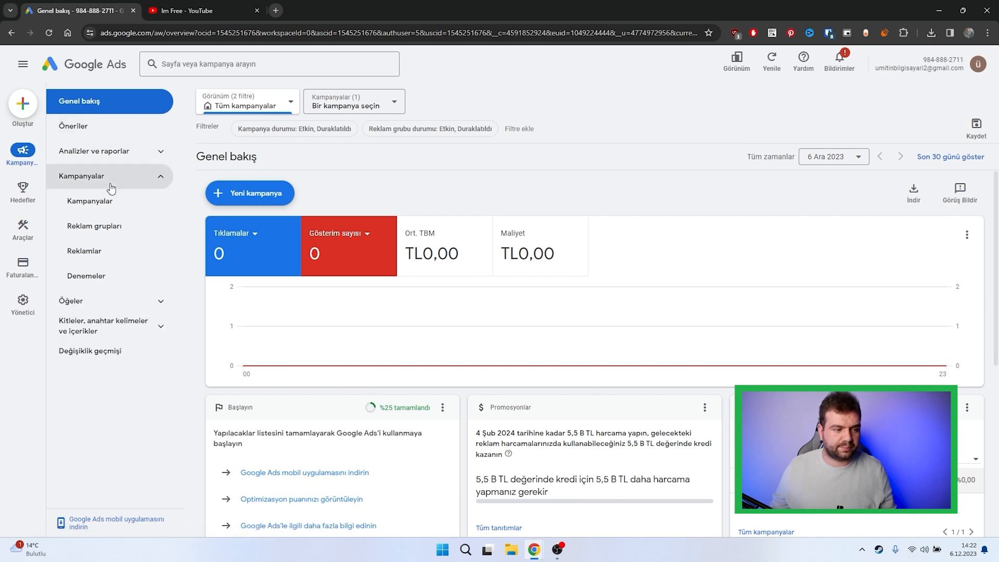
click(112, 203)
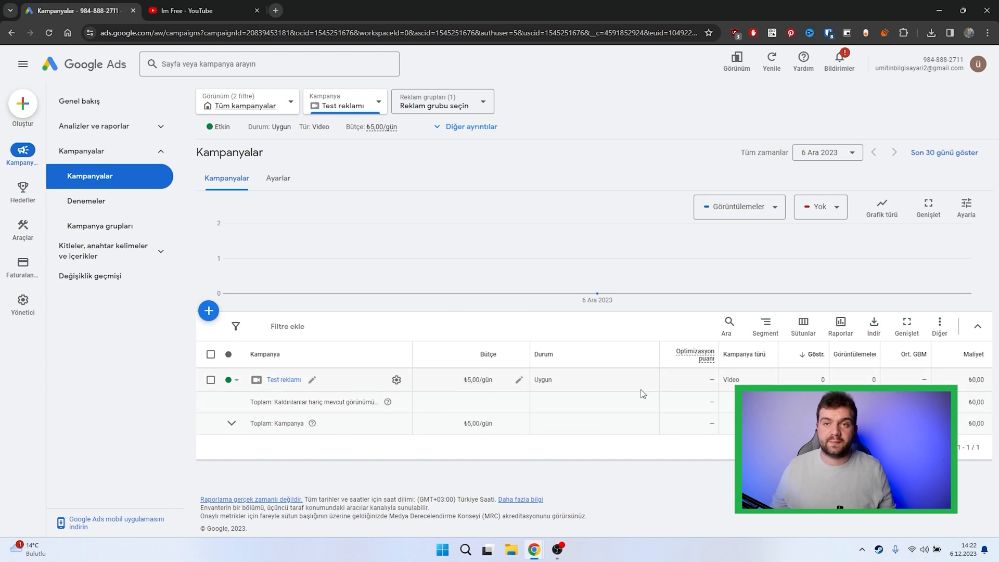
click(281, 380)
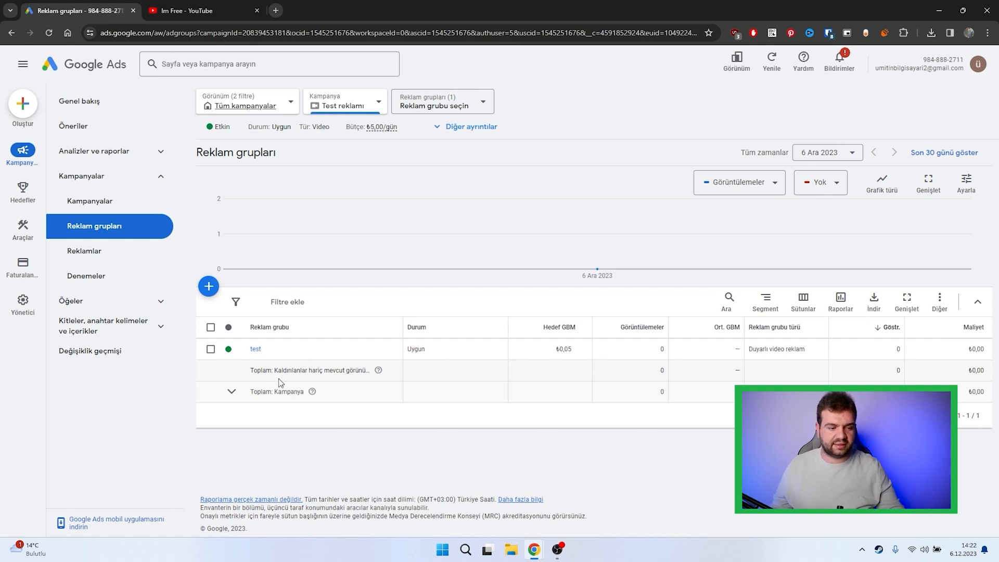
drag(573, 349, 548, 349)
click(548, 348)
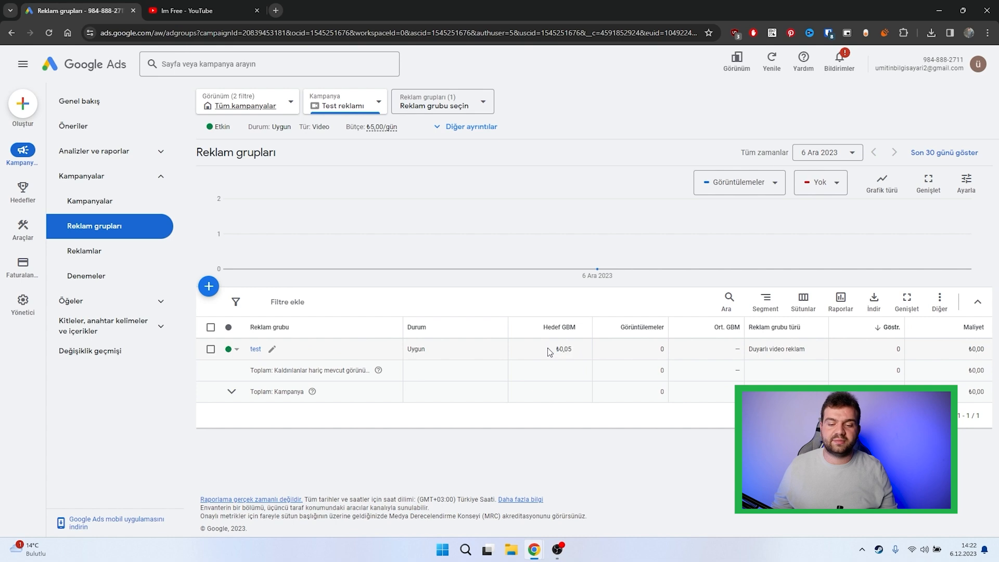
Step: Open the test ad group and check the review status of Reklam #1
click(256, 350)
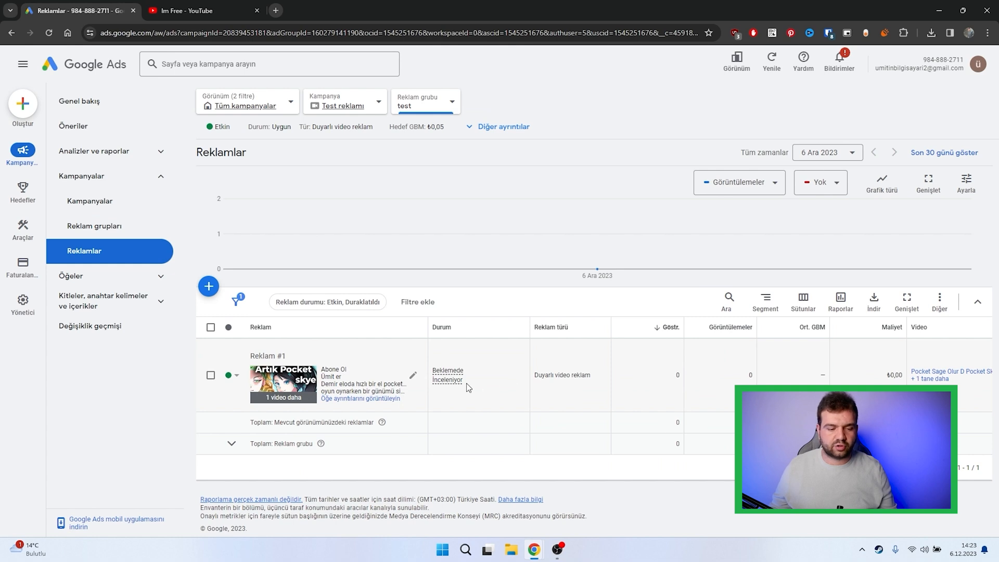
drag(466, 384, 435, 372)
click(479, 397)
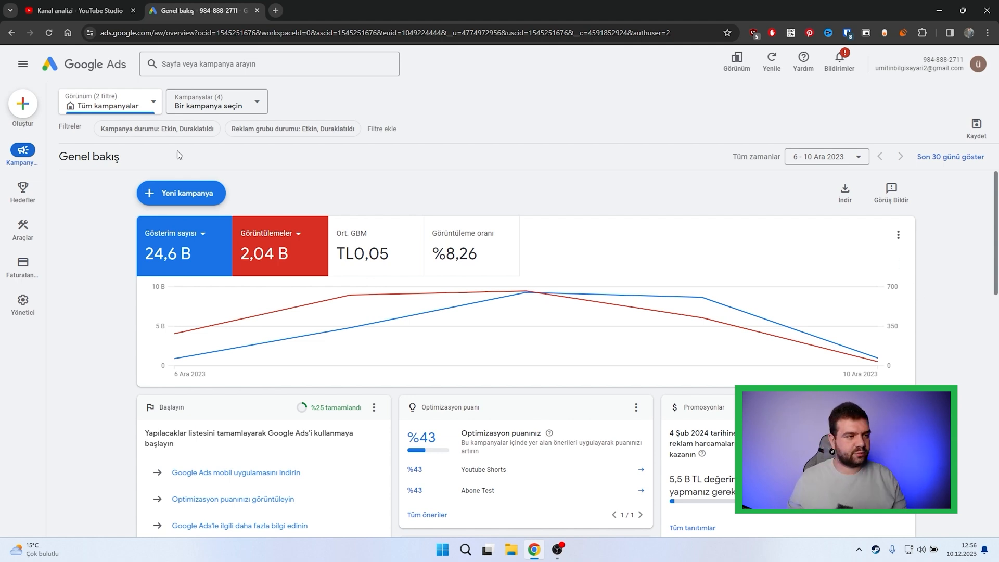
Step: Open the column settings of the all-campaigns table and review the recommended columns
mouse_move(20, 158)
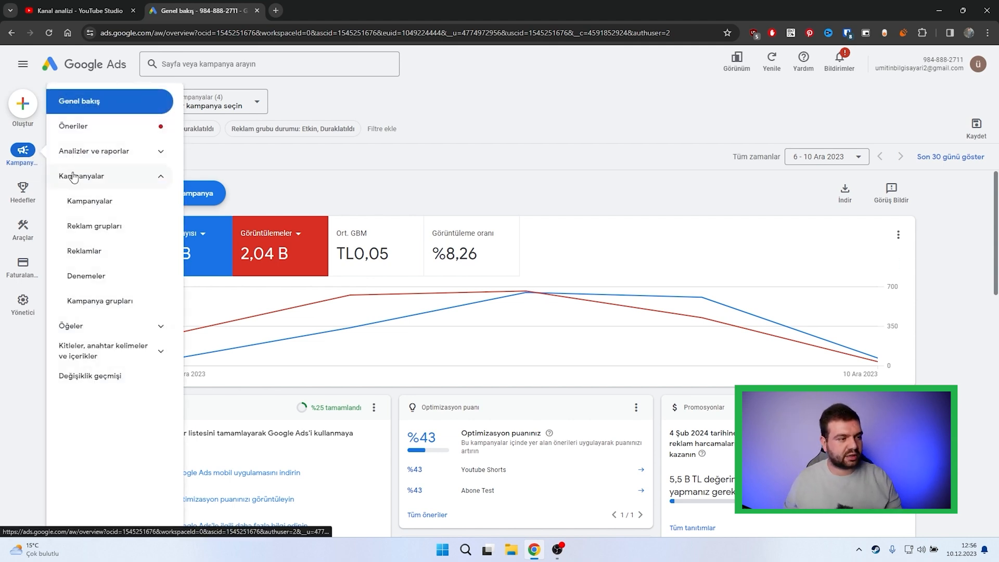
click(90, 201)
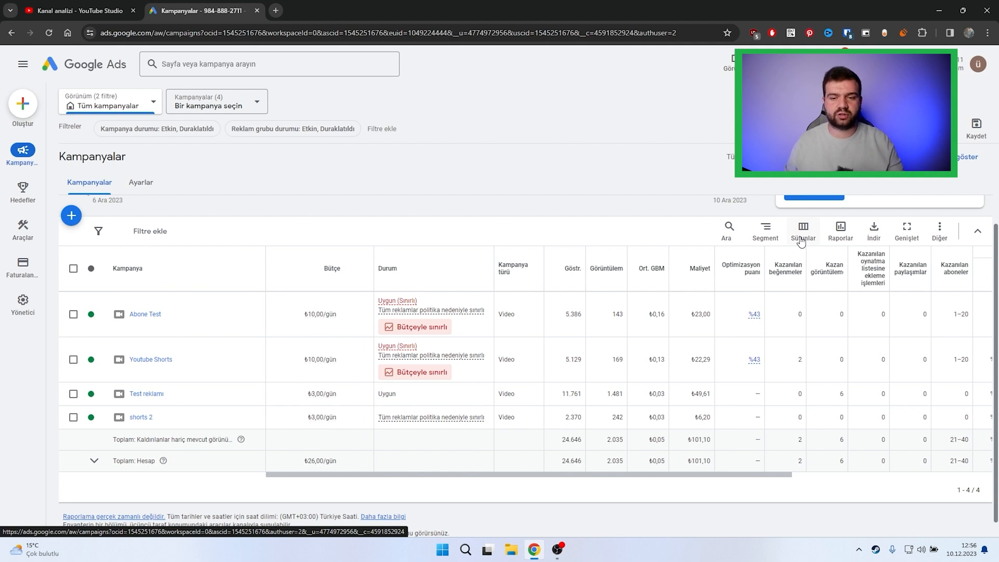
click(802, 240)
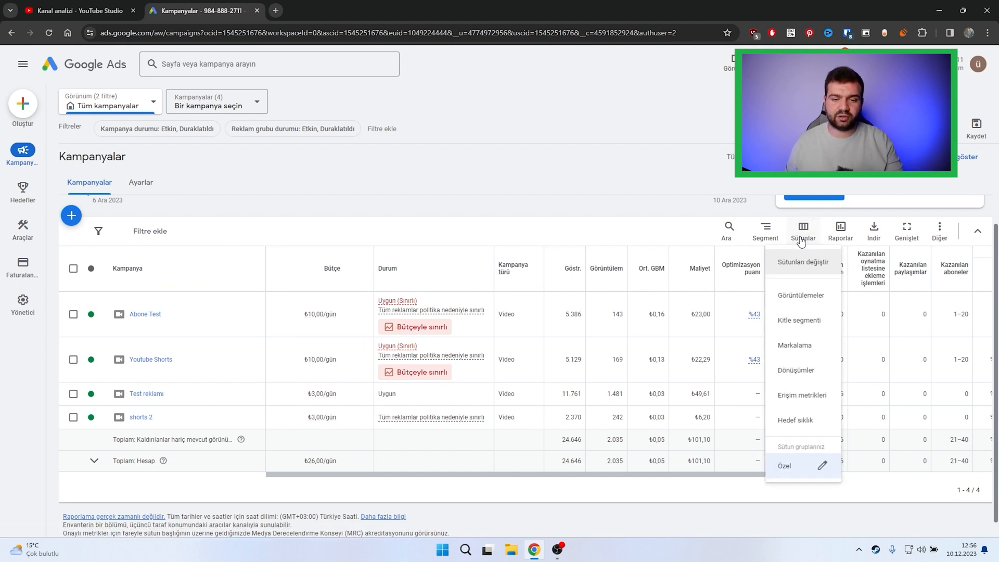
click(810, 266)
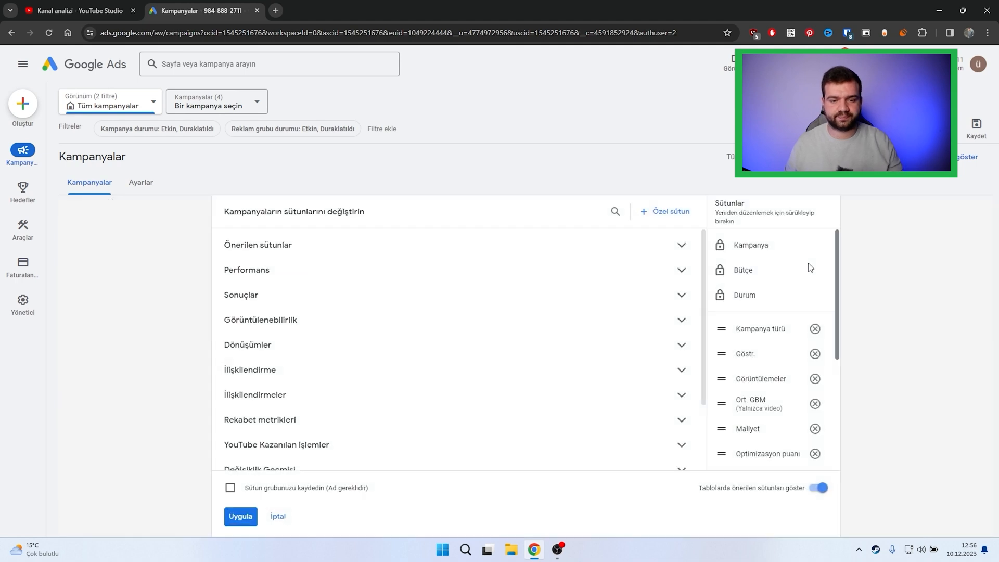
click(599, 240)
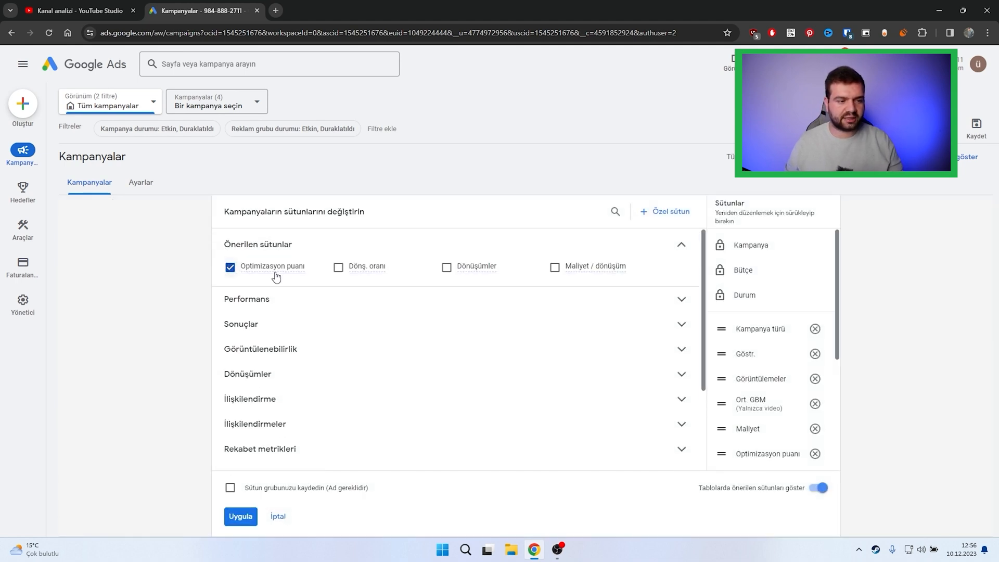
mouse_move(243, 276)
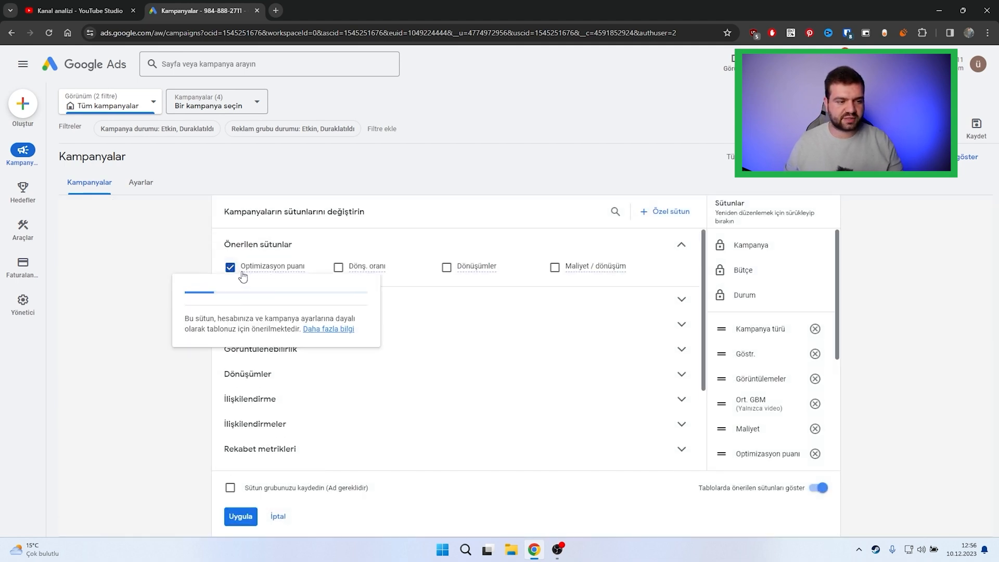
click(368, 242)
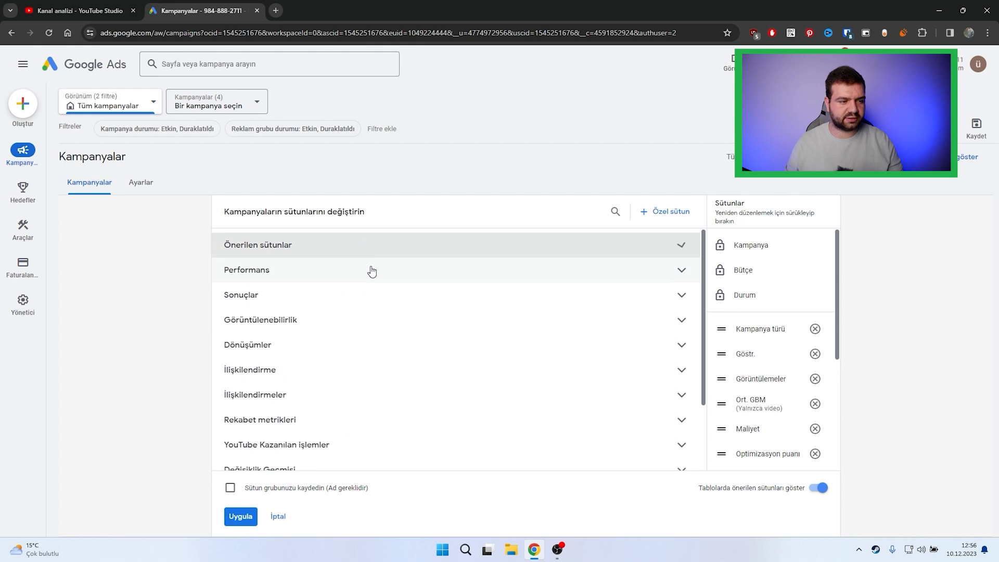
Step: Review the selected YouTube earned actions and performance columns, and apply the column set to the campaigns table
click(352, 446)
scroll(400, 360, down, 2)
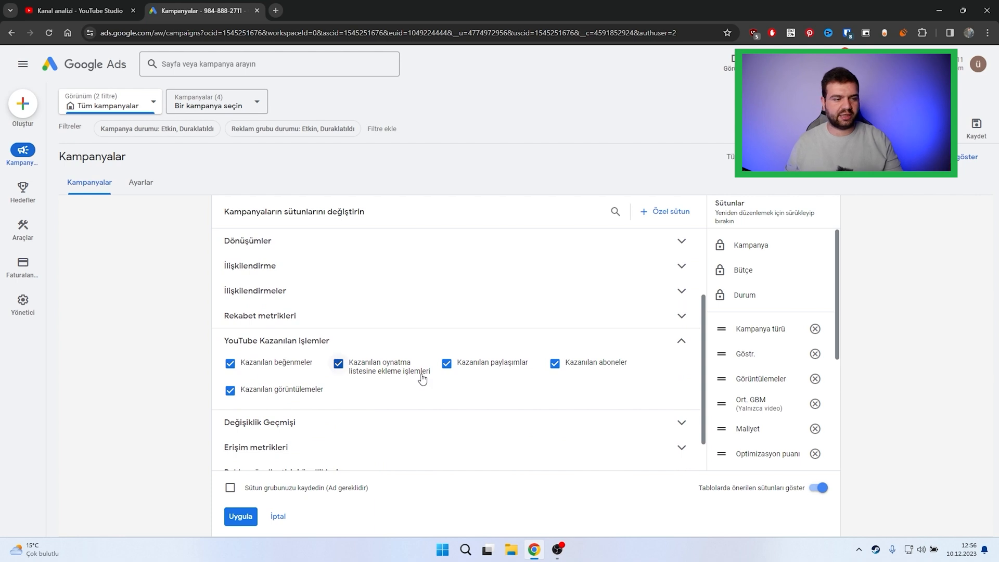
scroll(370, 274, up, 3)
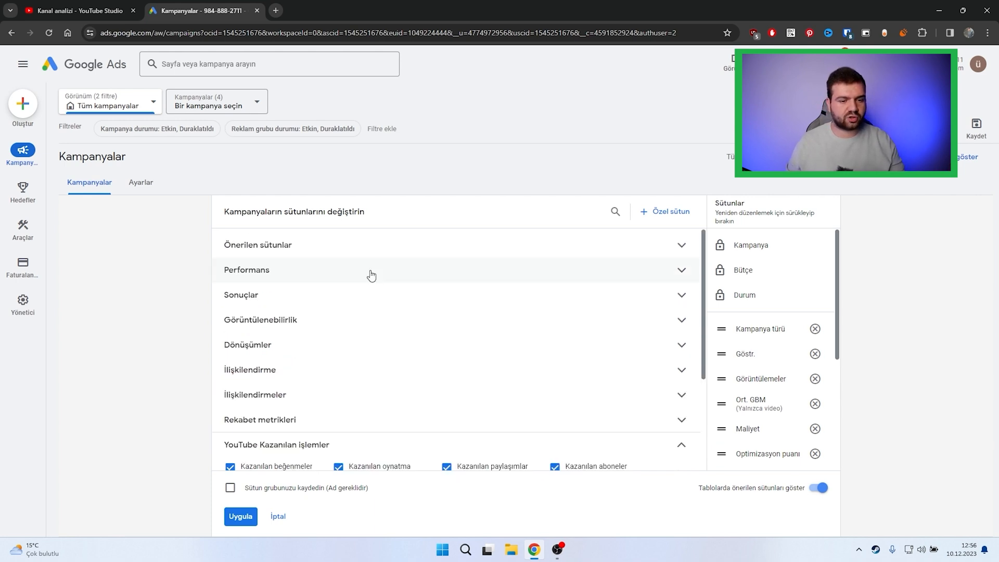
click(371, 271)
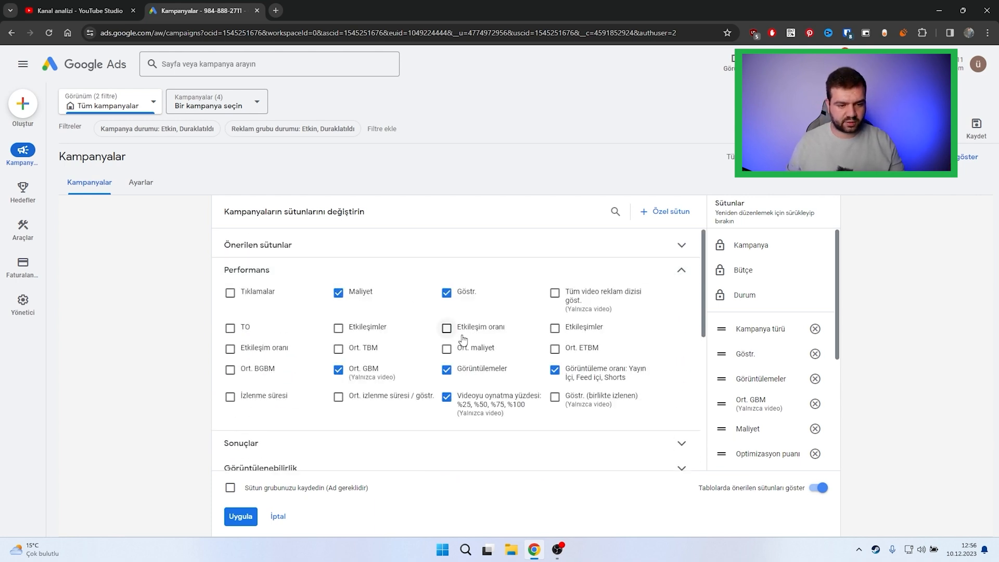
mouse_move(475, 417)
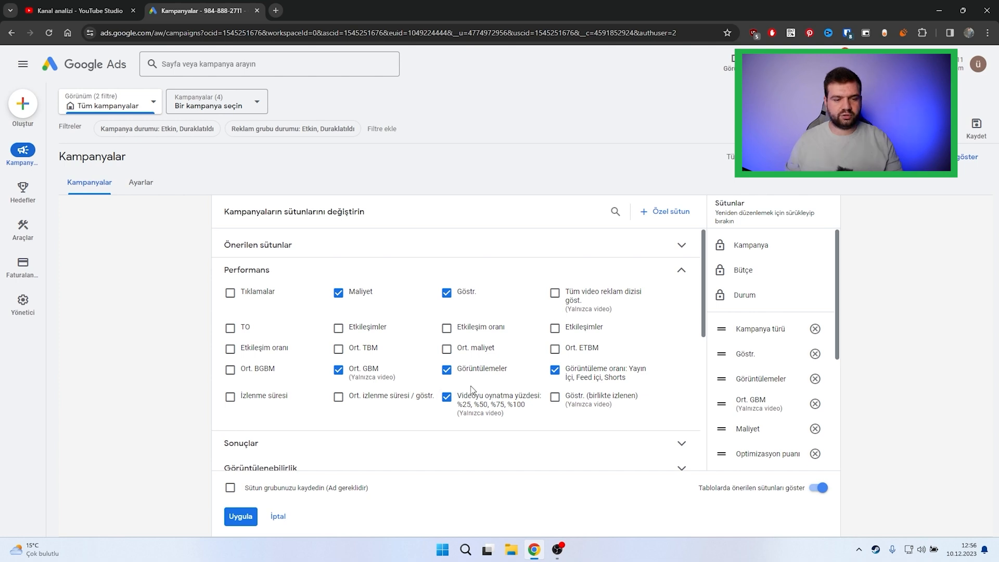
mouse_move(596, 380)
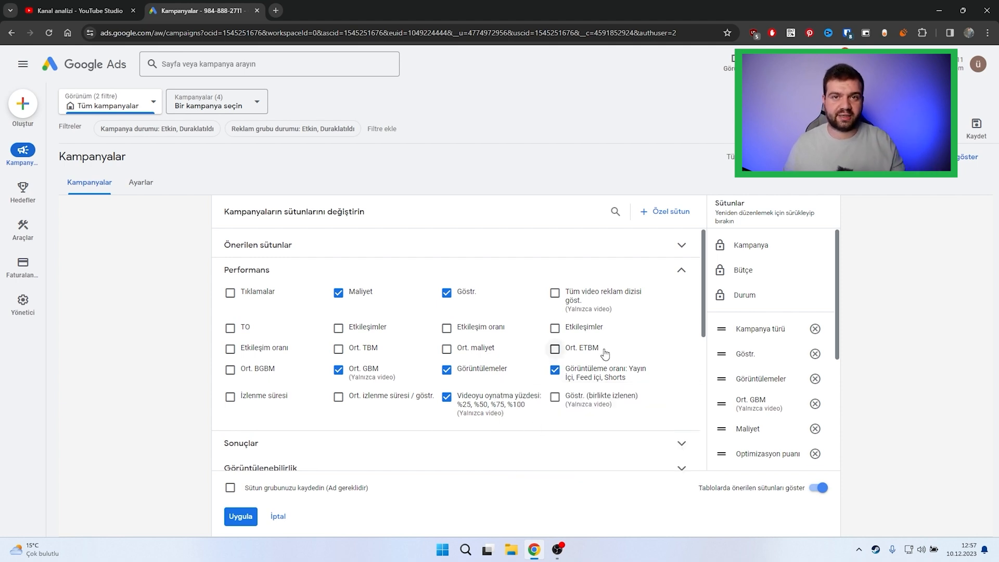
mouse_move(601, 353)
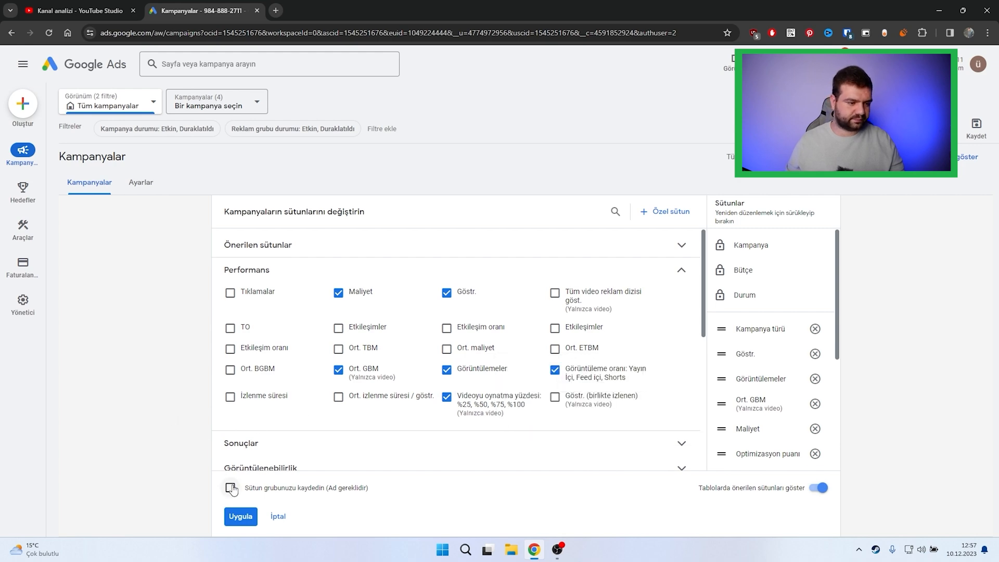
click(241, 517)
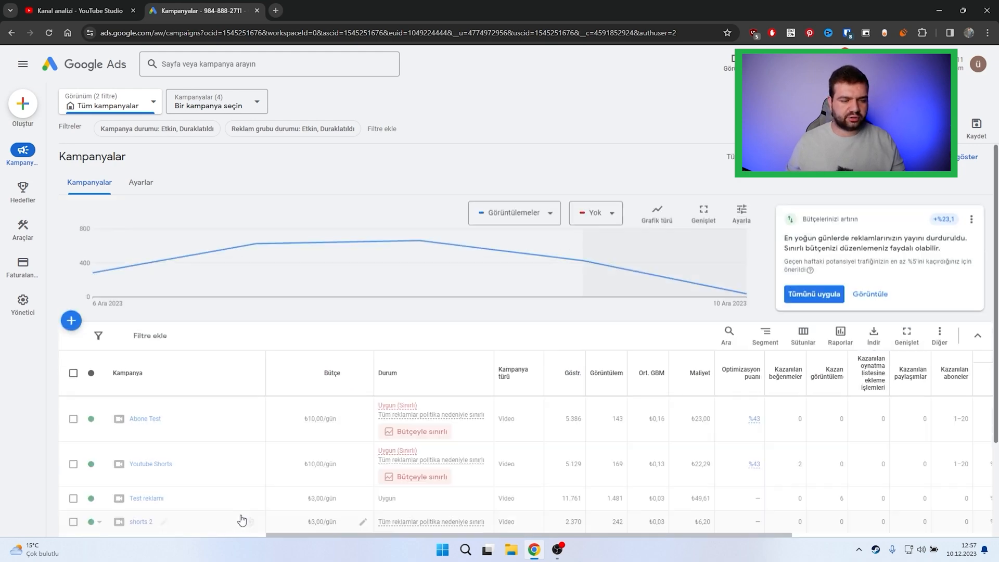
Step: Examine the campaigns' earned actions, video playback percentages and view rates in the table
scroll(681, 342, down, 3)
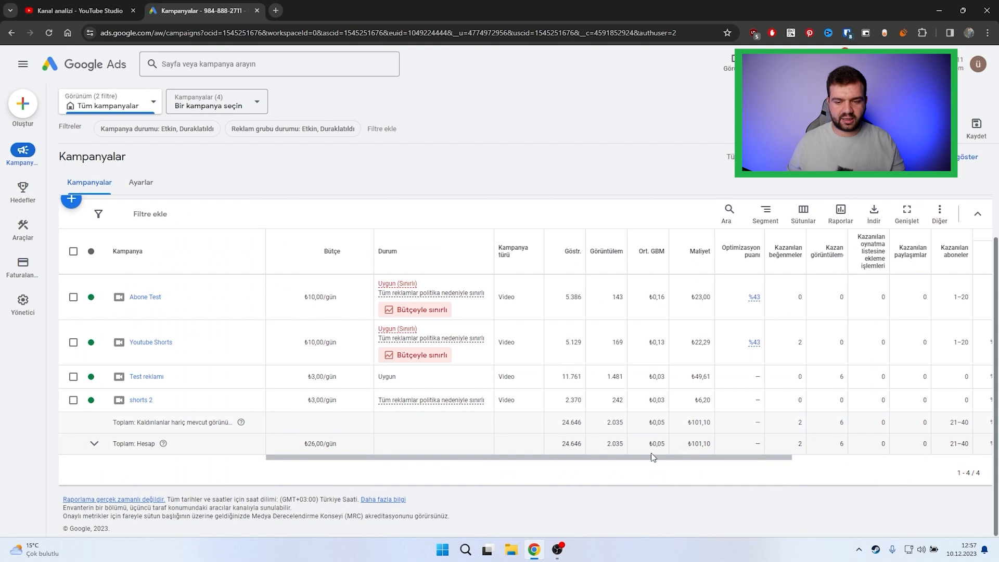
drag(564, 460, 725, 470)
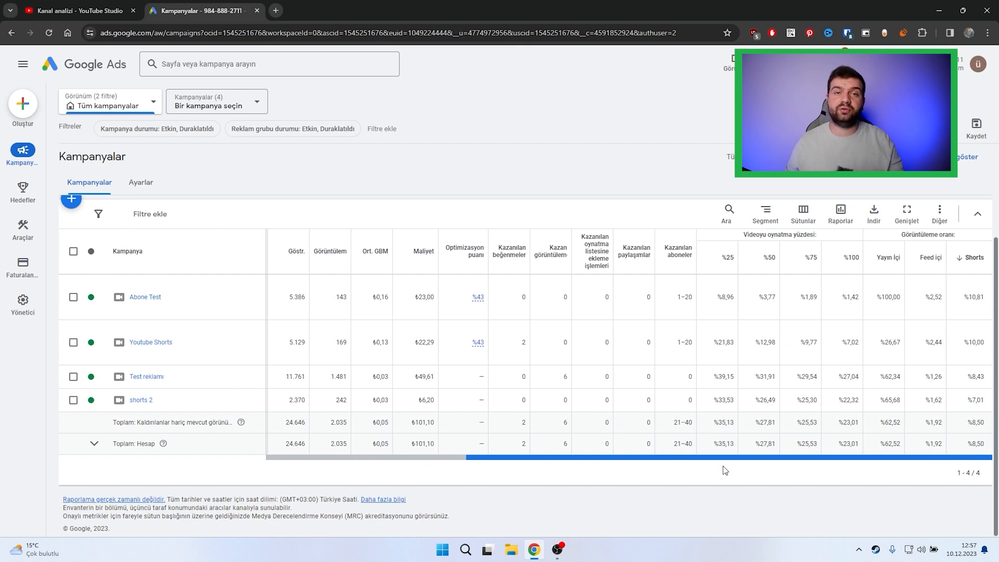
drag(725, 470, 531, 449)
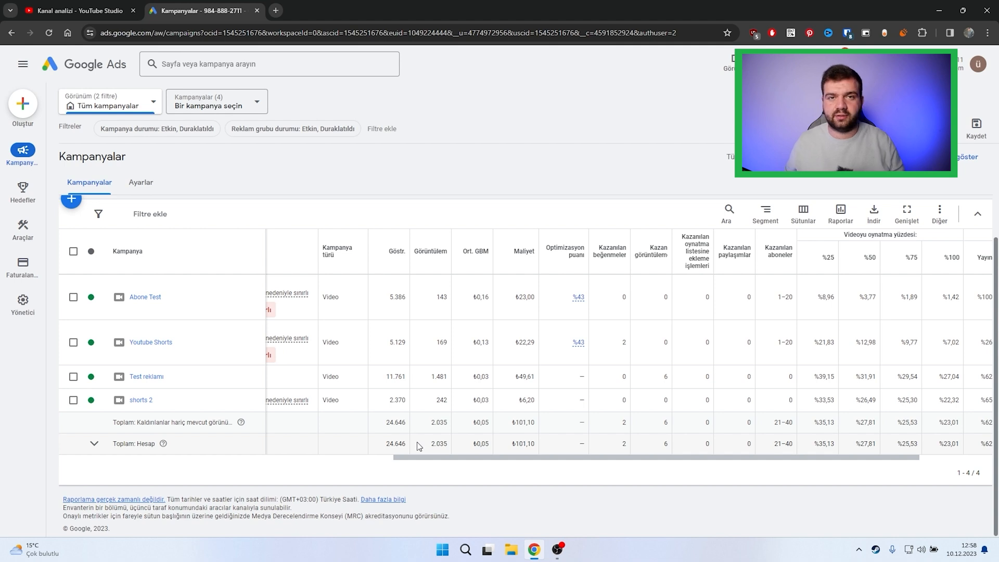
Step: Check the total impressions and views, and compare the average GBM of the Youtube Shorts and Abone Test campaigns
mouse_move(398, 259)
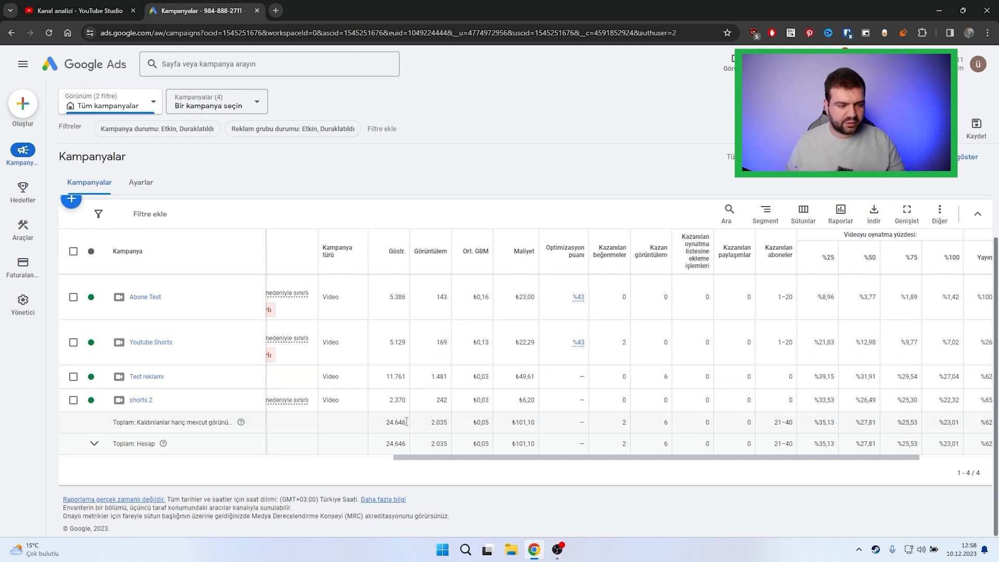
drag(407, 422, 384, 428)
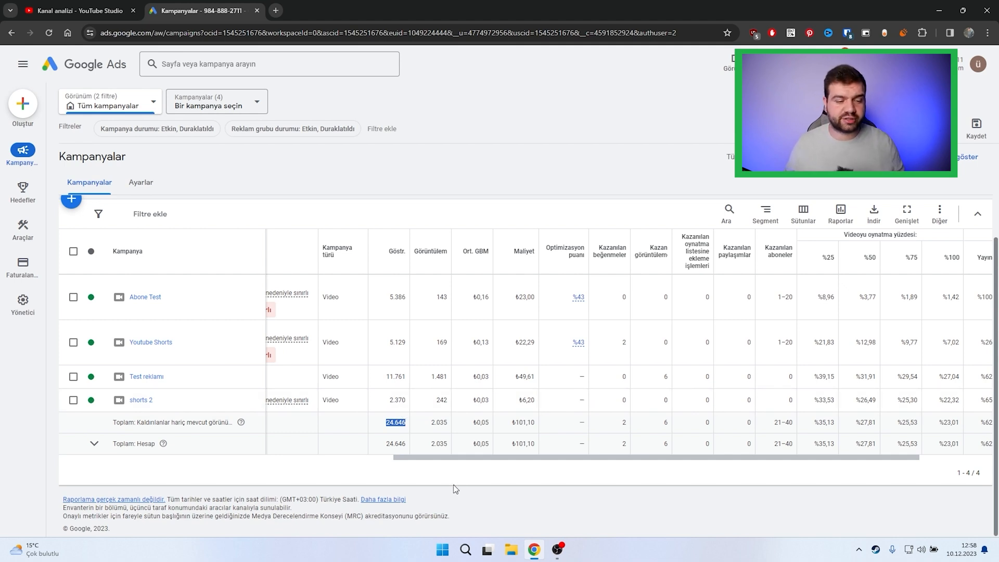
click(451, 424)
drag(451, 424, 428, 430)
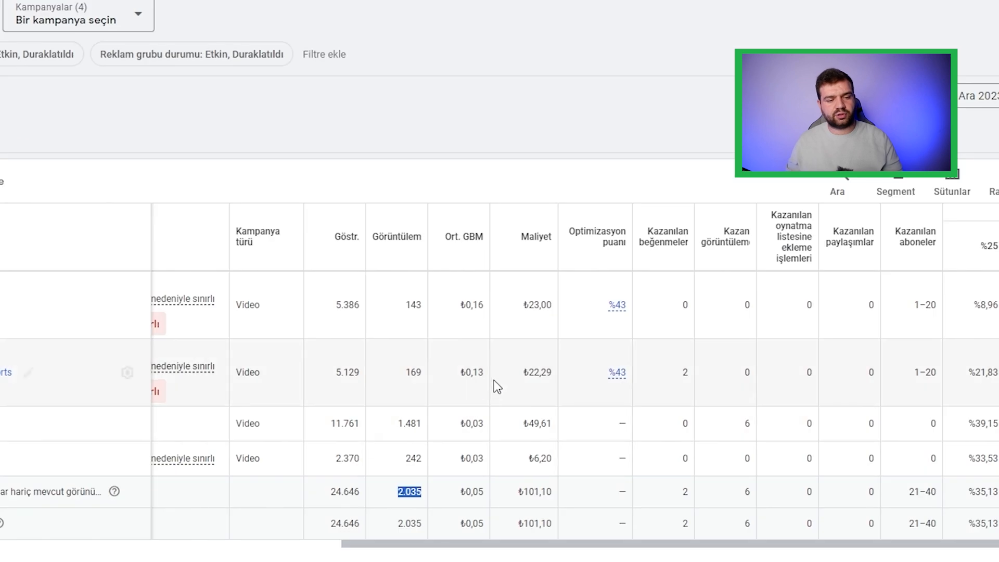
drag(488, 343, 481, 342)
drag(489, 297, 485, 294)
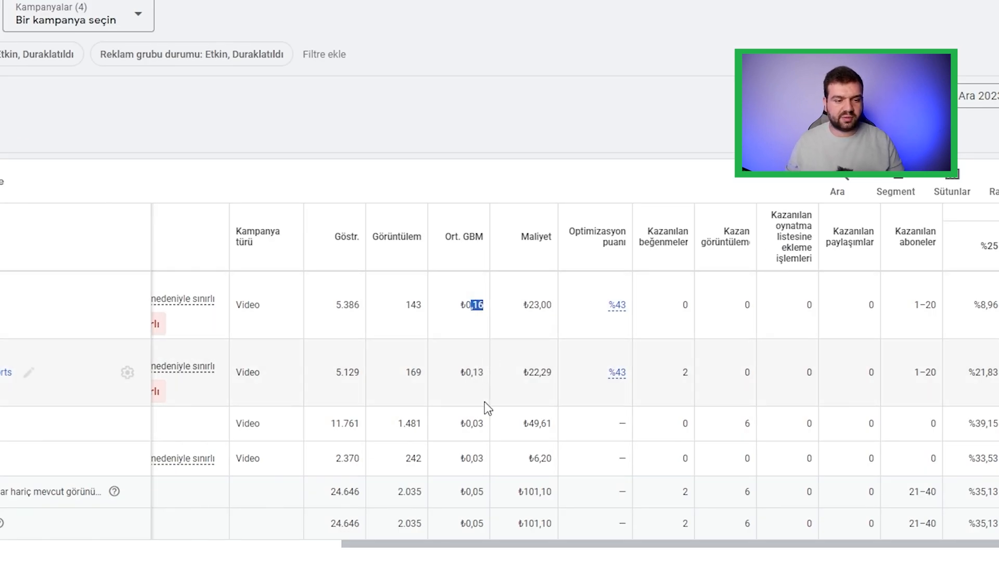
Step: Check the Test reklamı campaign's average GBM, and compare the costs of all four campaigns with their total
drag(488, 422, 479, 421)
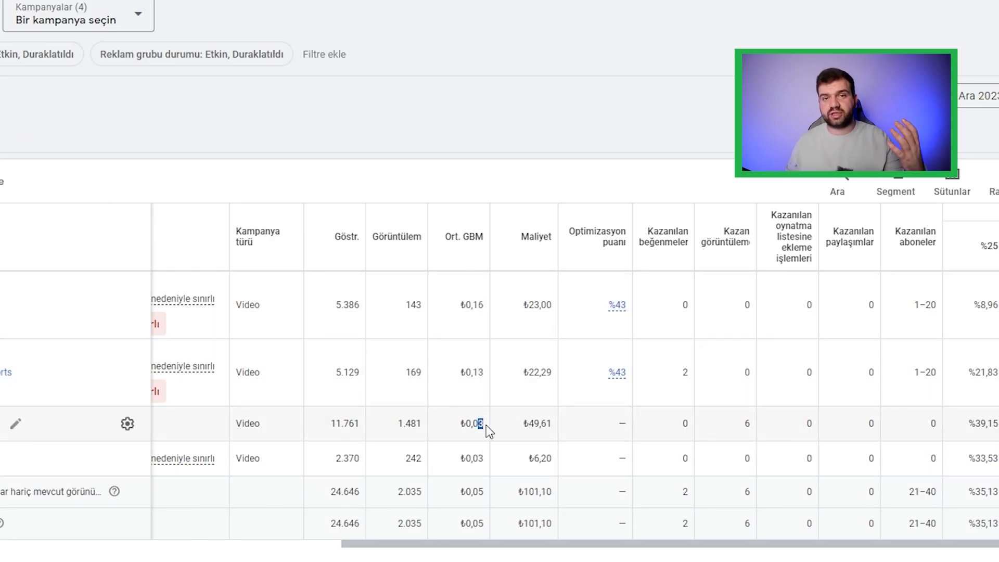
click(484, 436)
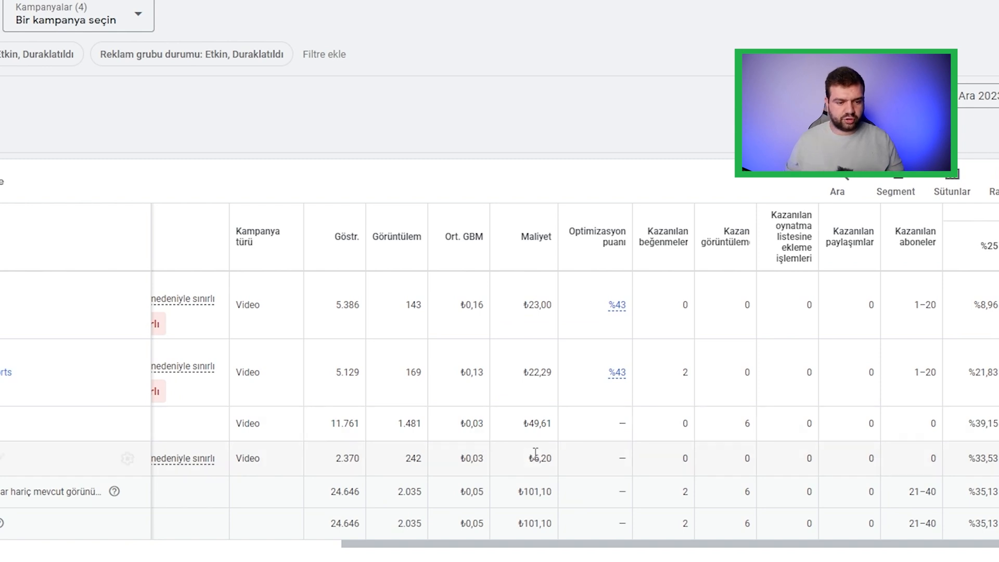
drag(552, 423, 522, 423)
drag(553, 372, 520, 372)
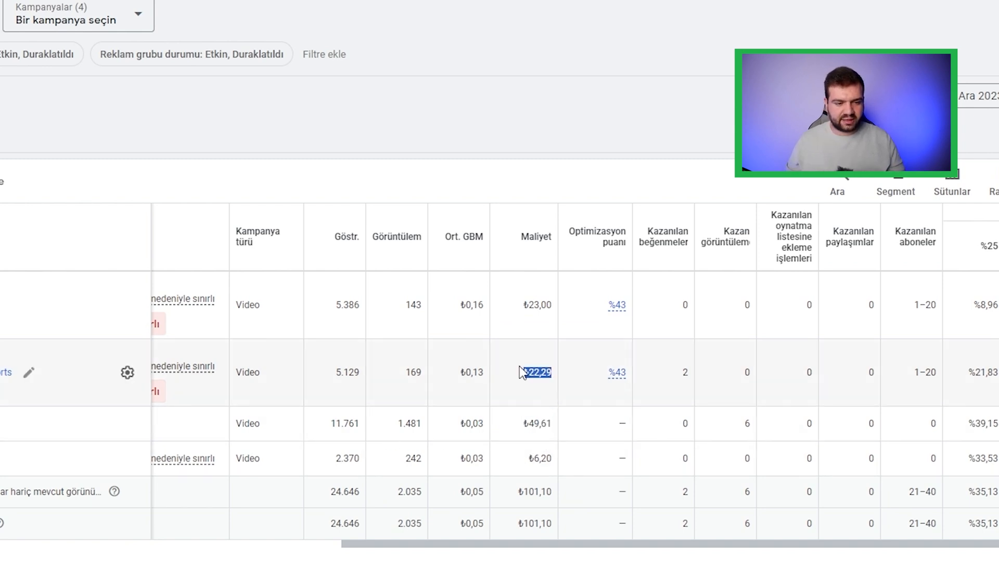
drag(553, 305, 523, 305)
drag(553, 459, 528, 458)
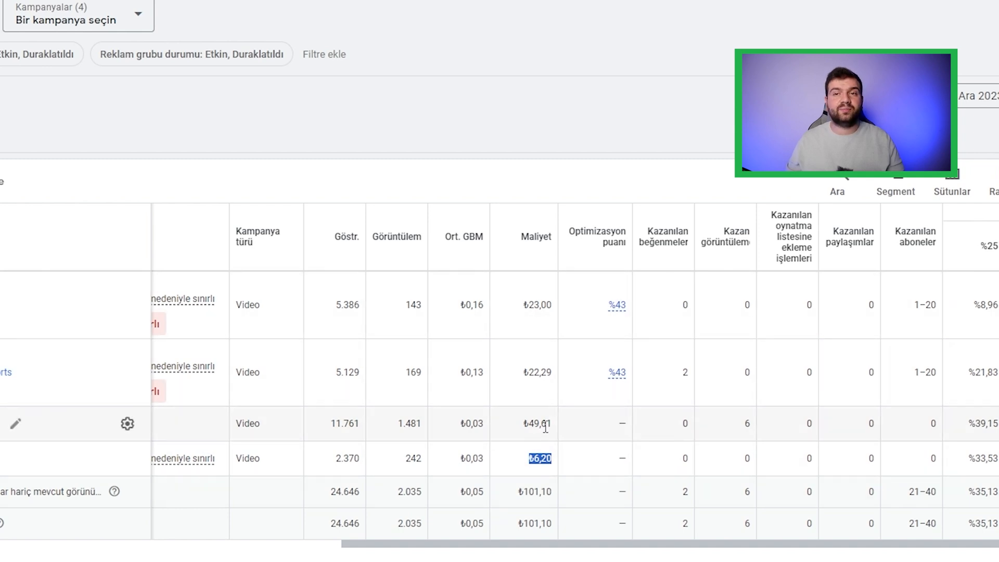
drag(554, 492, 511, 503)
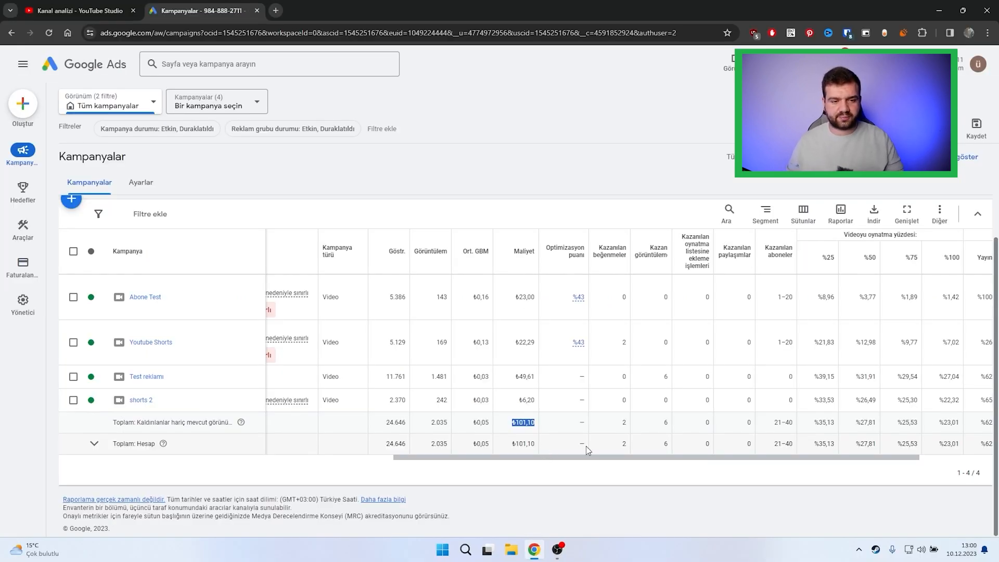
Step: Check the total earned likes, the Youtube Shorts campaign's earned likes, and the total earned subscribers
mouse_move(617, 251)
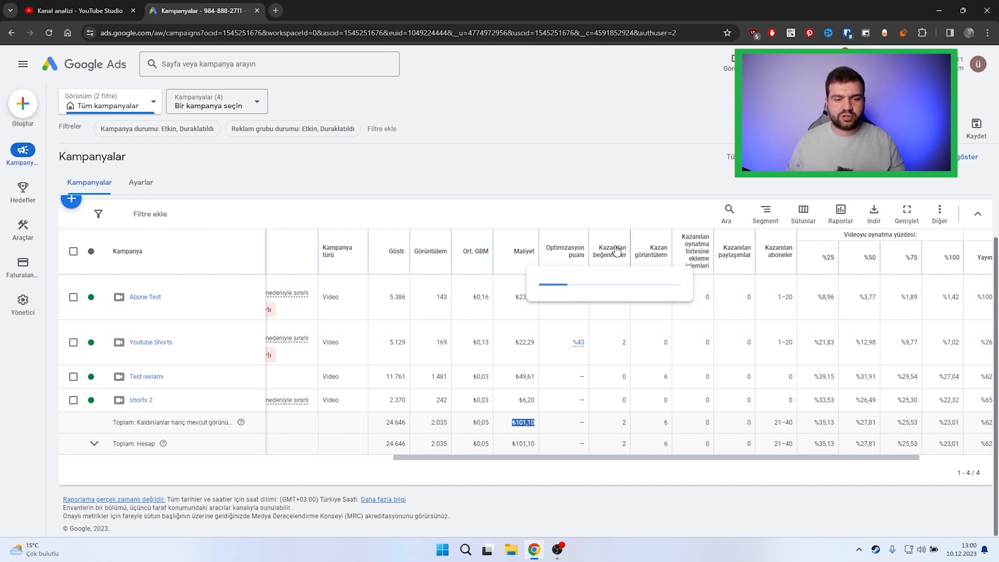
click(622, 425)
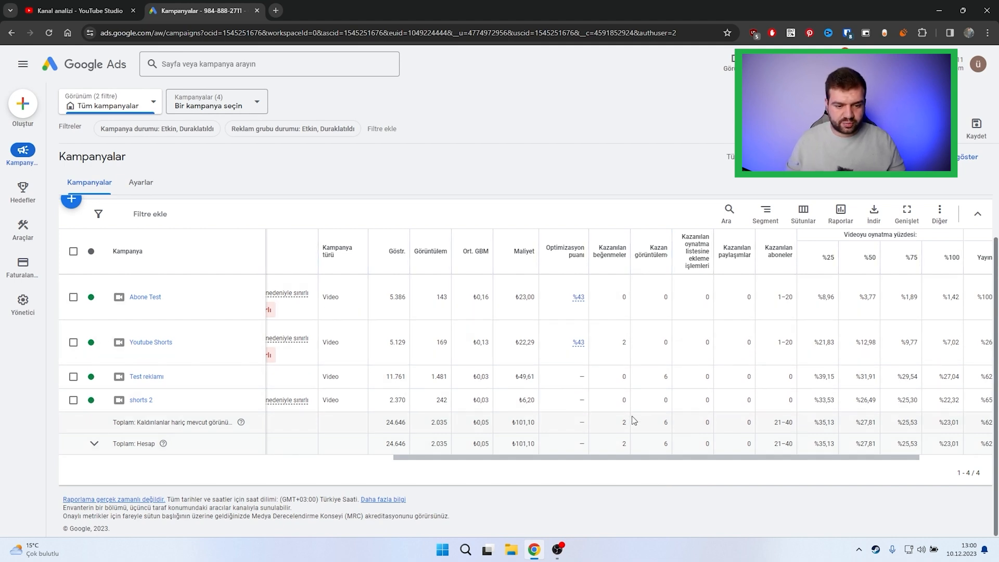
drag(627, 425, 621, 428)
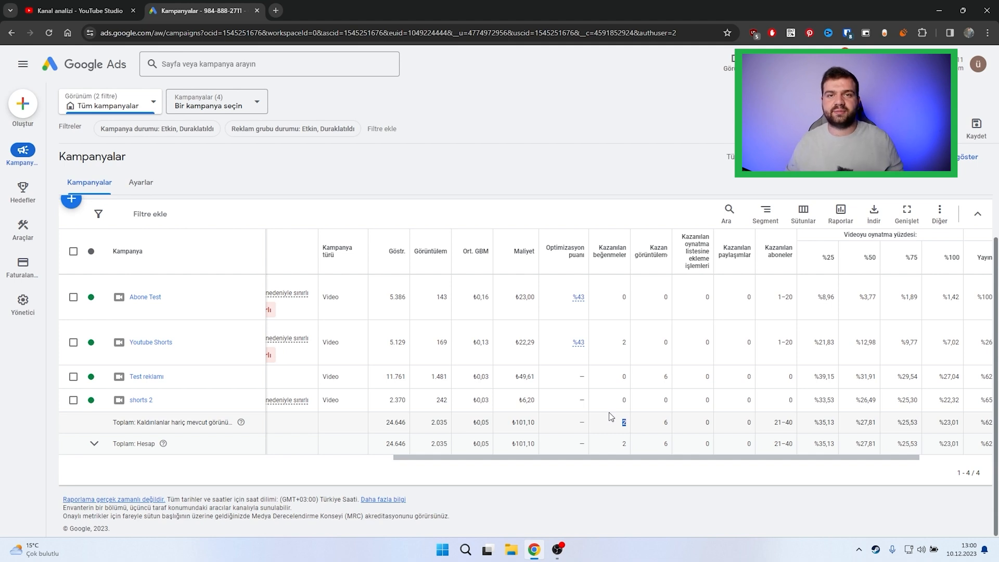
click(590, 419)
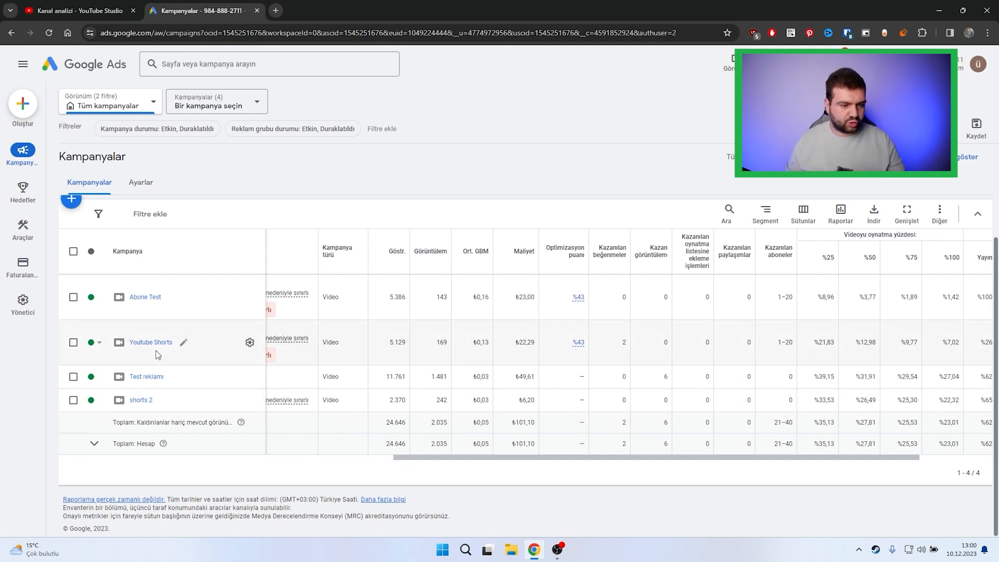
drag(631, 344, 620, 346)
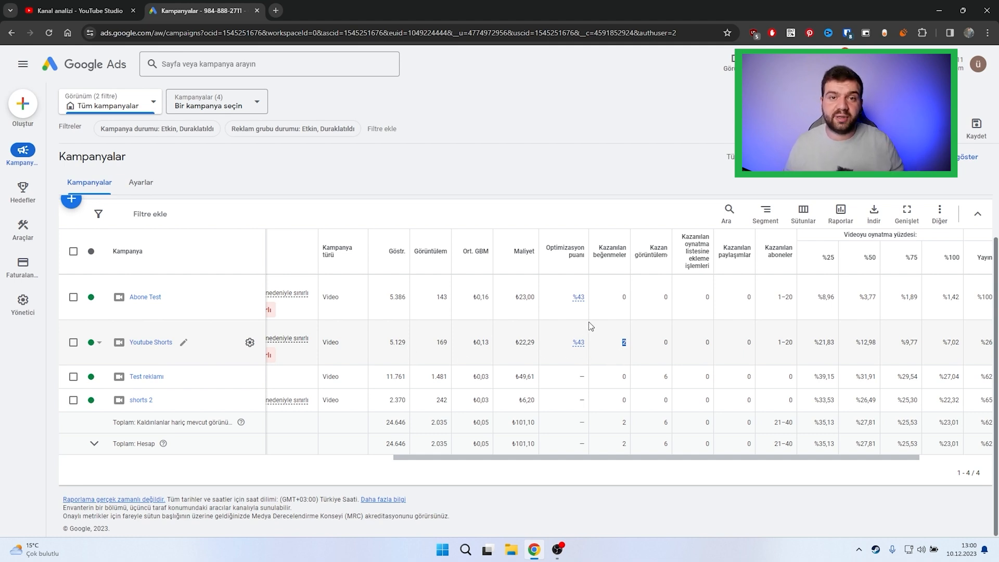
click(628, 358)
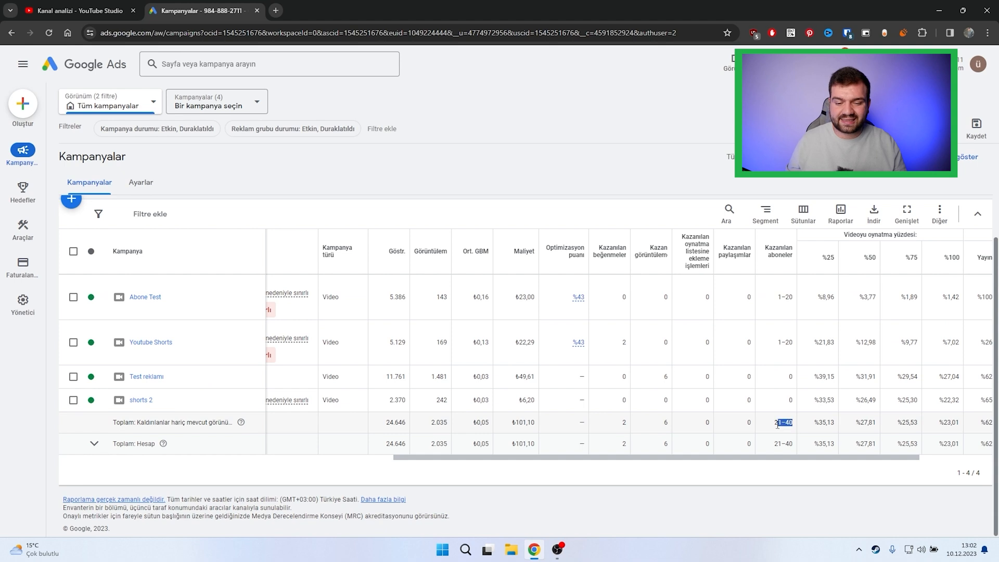
click(776, 425)
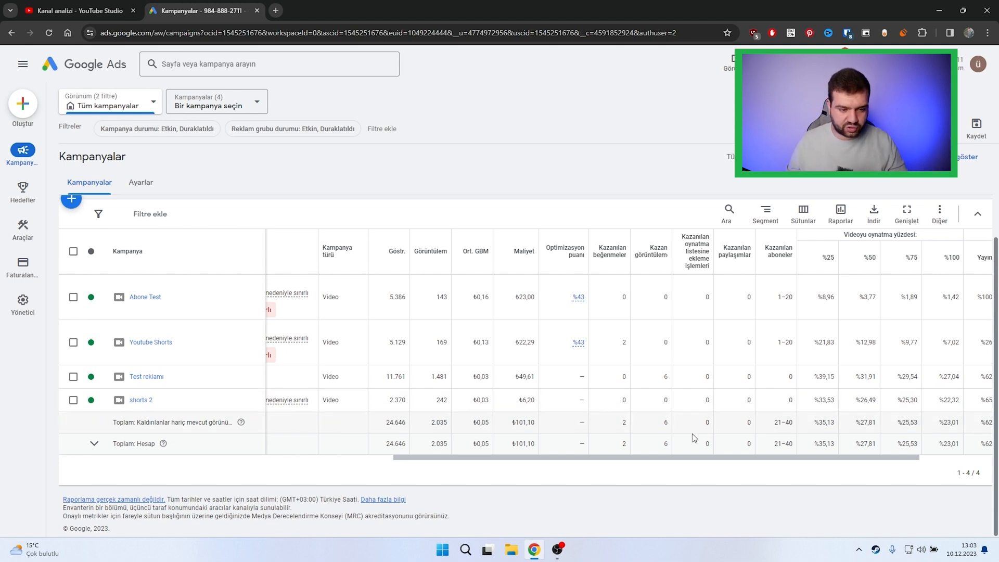
Step: Examine the 25% video playback rates of the Test reklamı and shorts 2 campaigns
drag(645, 457, 718, 458)
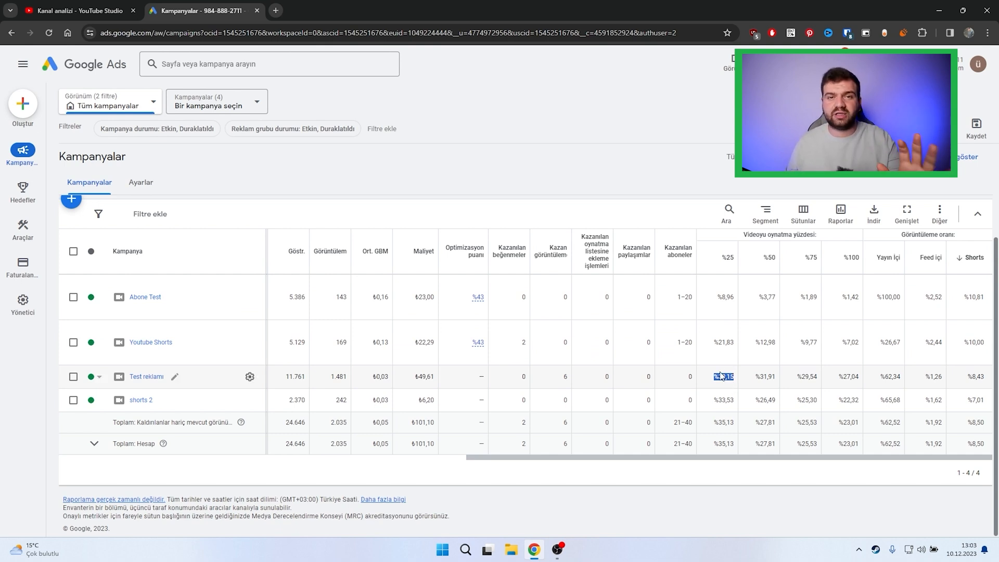
click(723, 376)
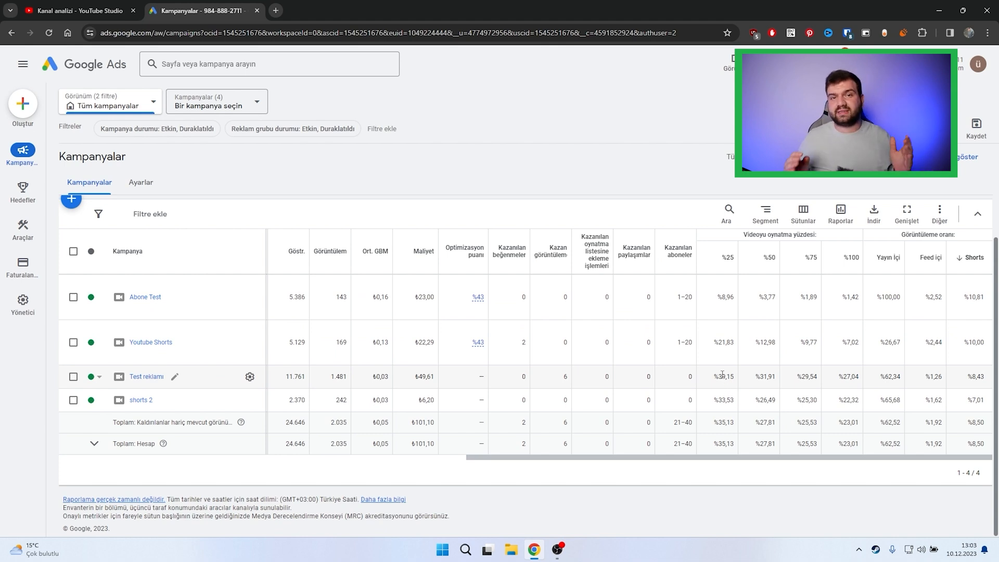
drag(736, 399, 715, 402)
click(718, 411)
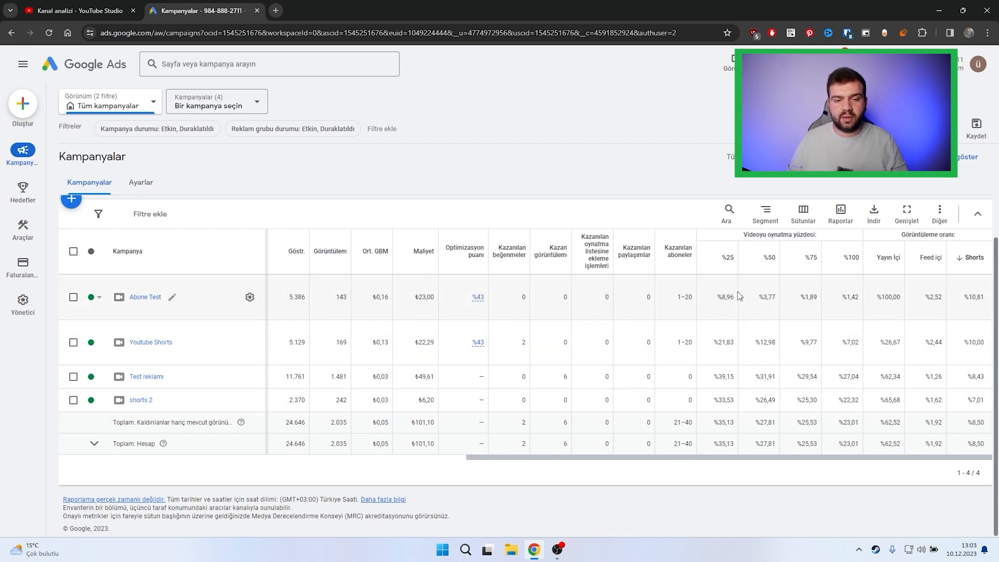
Step: Examine the Abone Test campaign's 75% video playback rate, and review the view rate columns
double_click(812, 296)
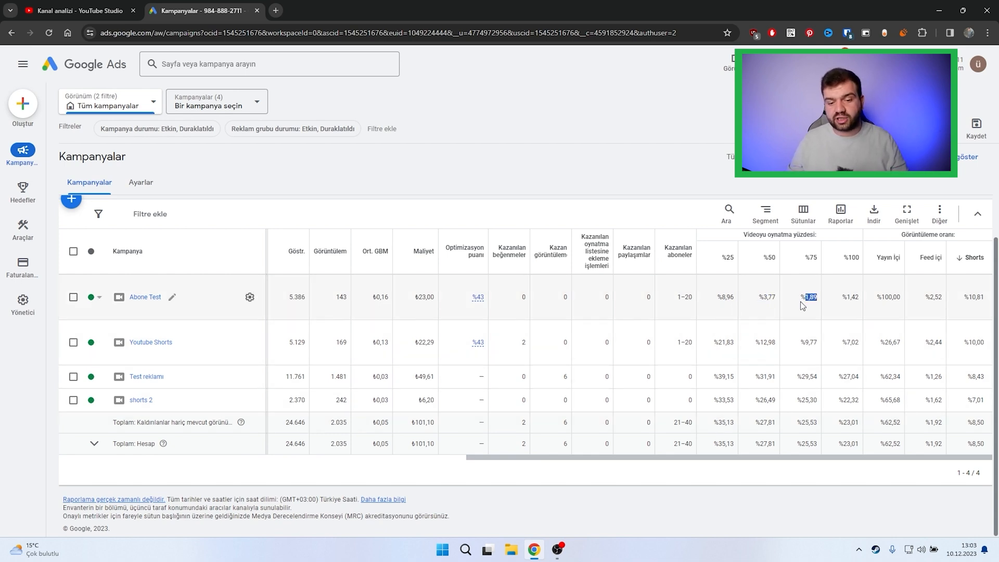
click(816, 313)
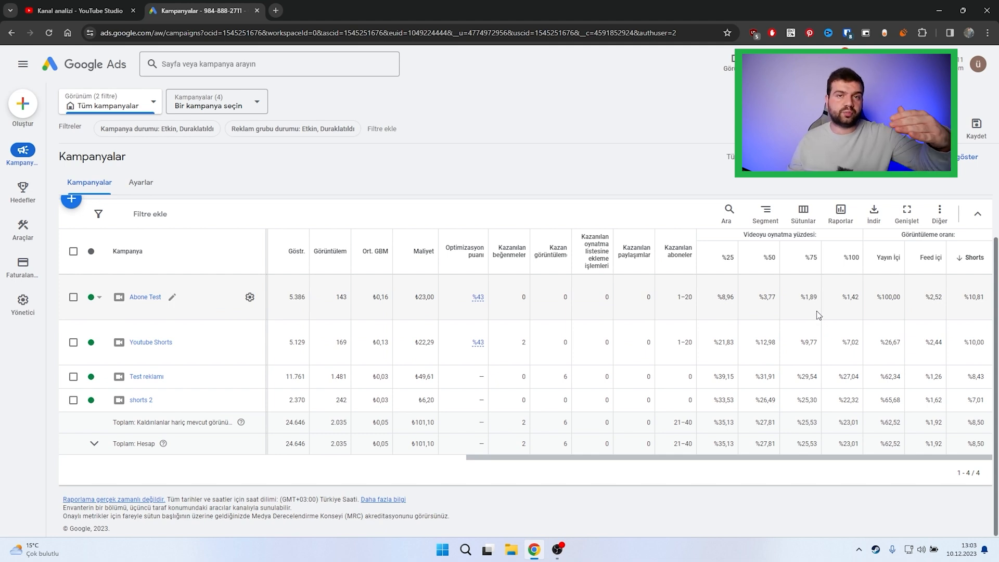
double_click(810, 297)
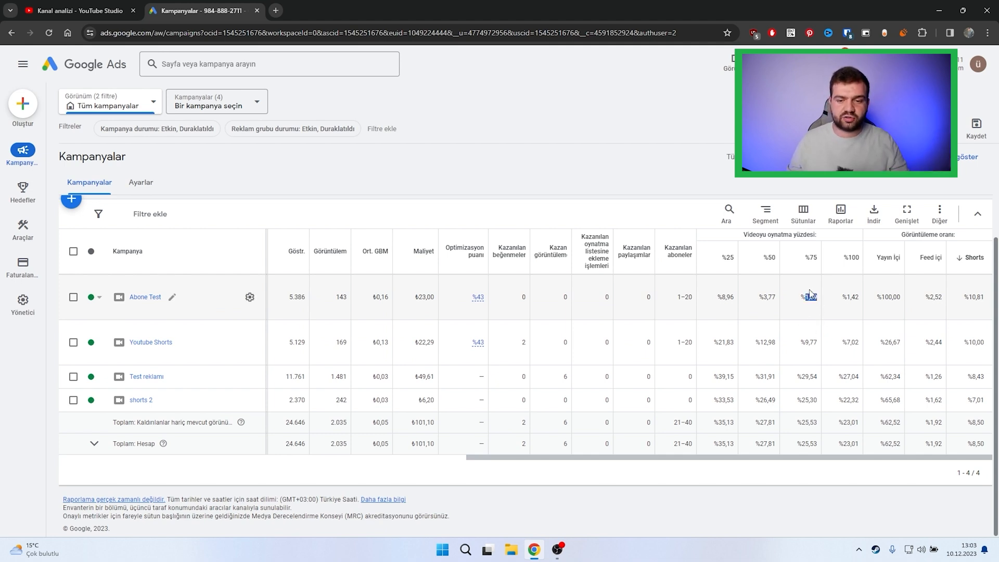
click(810, 295)
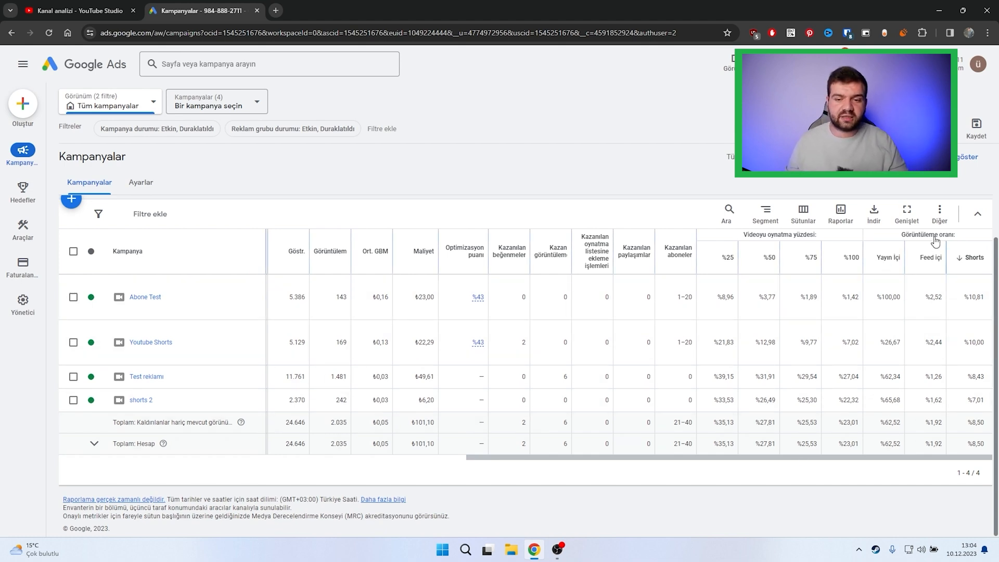
mouse_move(929, 264)
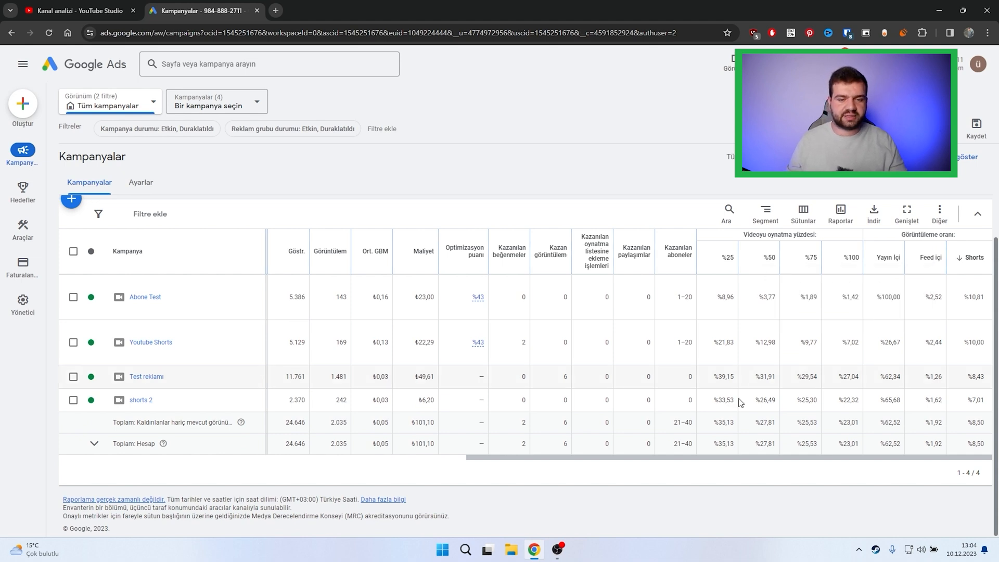
drag(713, 457, 497, 475)
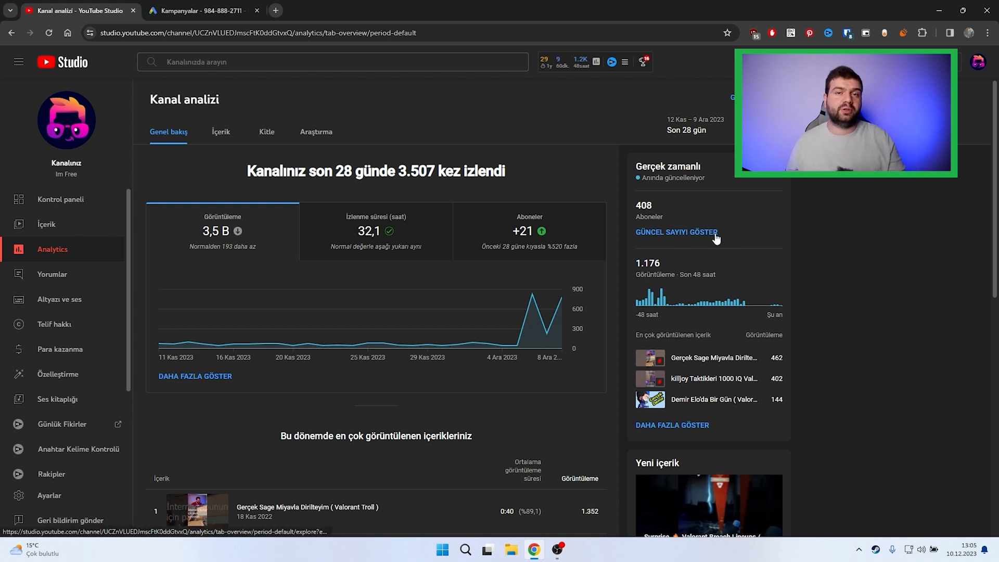
click(665, 233)
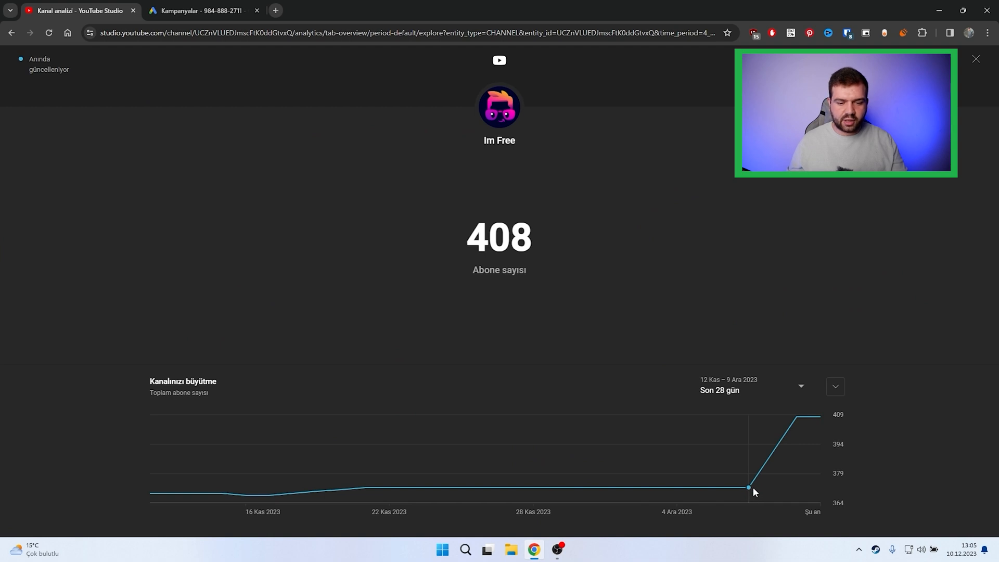
mouse_move(753, 489)
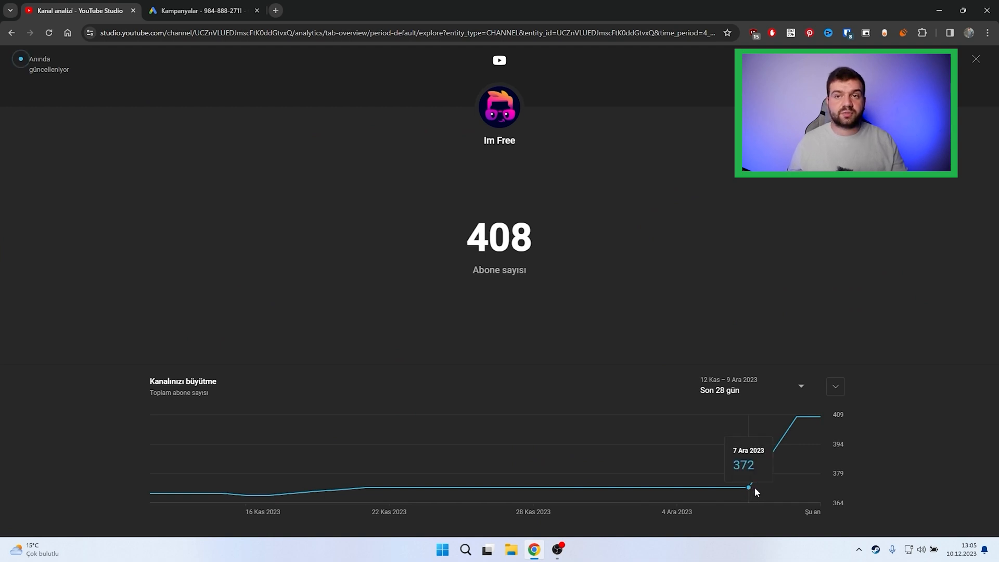
mouse_move(795, 428)
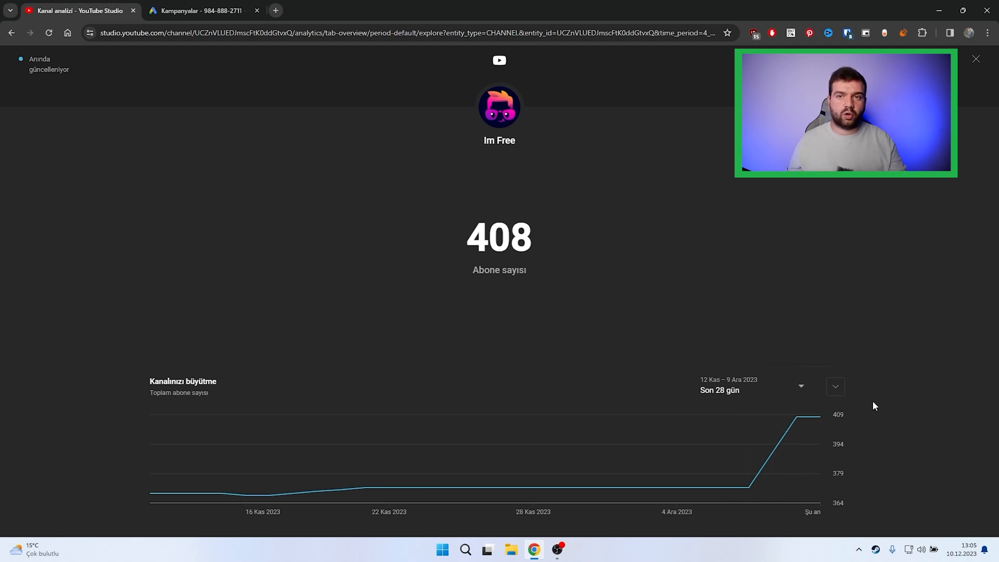
click(976, 59)
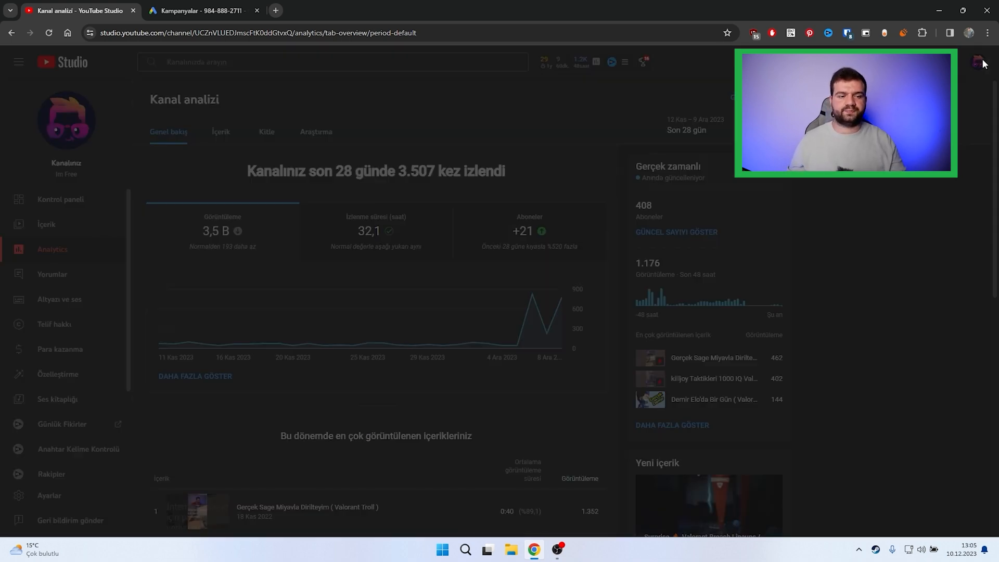
Step: Show the channel's subscriber metric in the detailed analytics report, broken down by subscription source
click(468, 254)
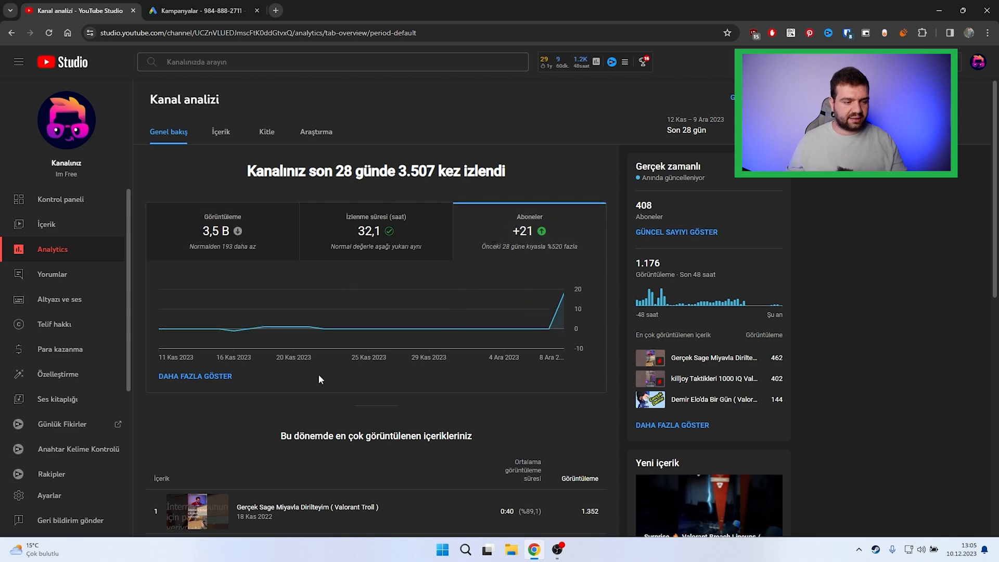
click(214, 380)
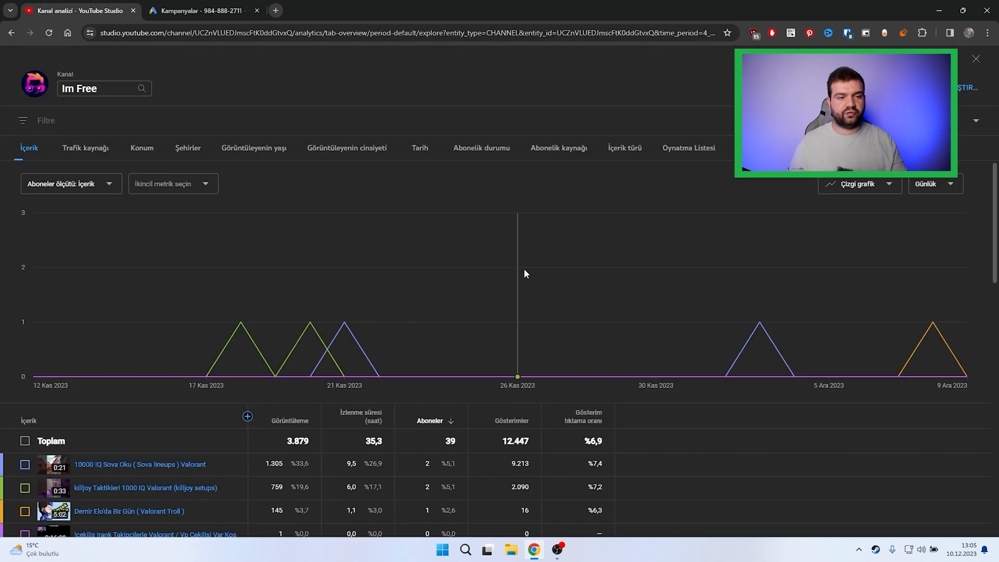
click(492, 152)
click(549, 155)
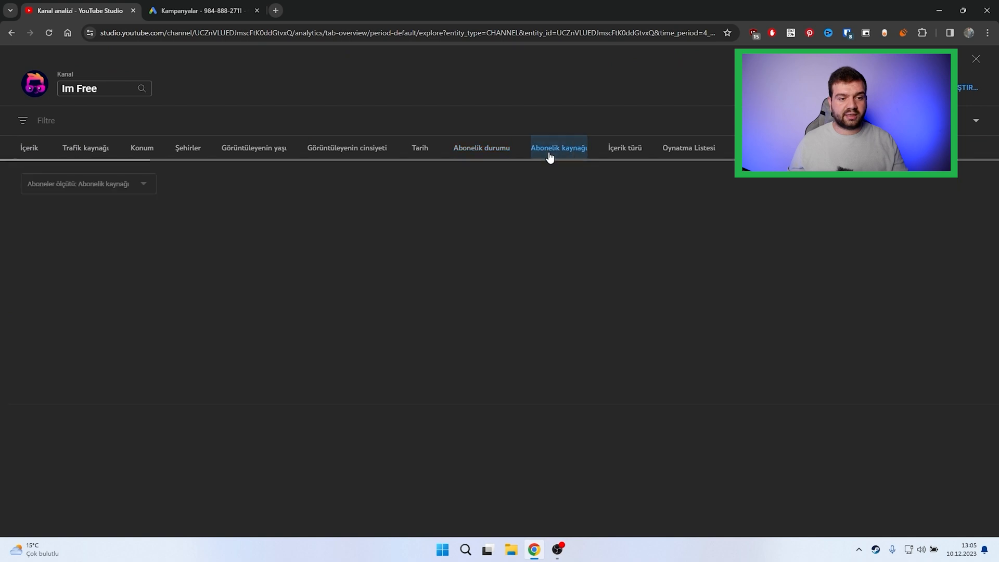
scroll(516, 334, down, 1)
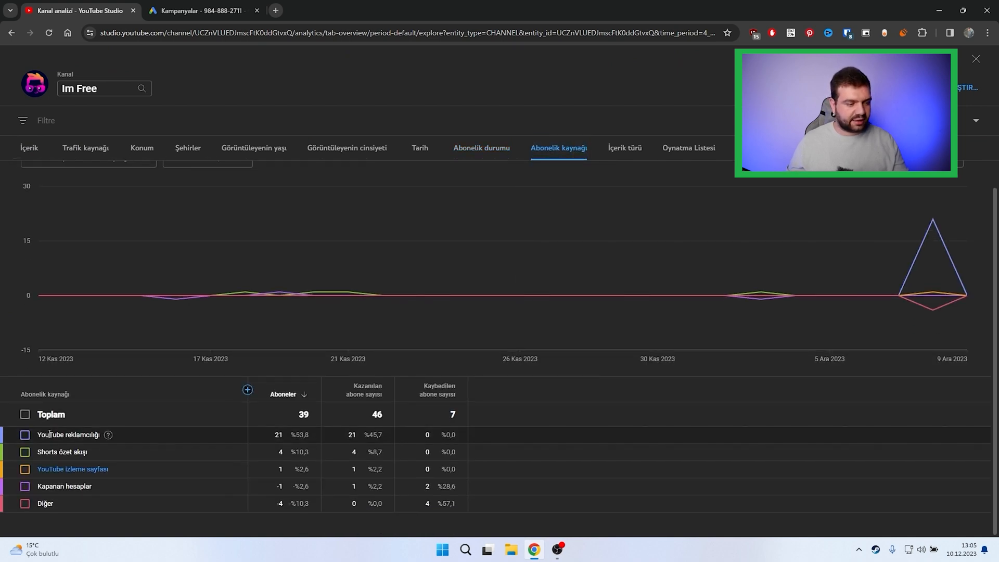
Step: Compare the subscribers gained through YouTube advertising with those from the Shorts feed
drag(69, 436, 92, 437)
drag(275, 436, 309, 436)
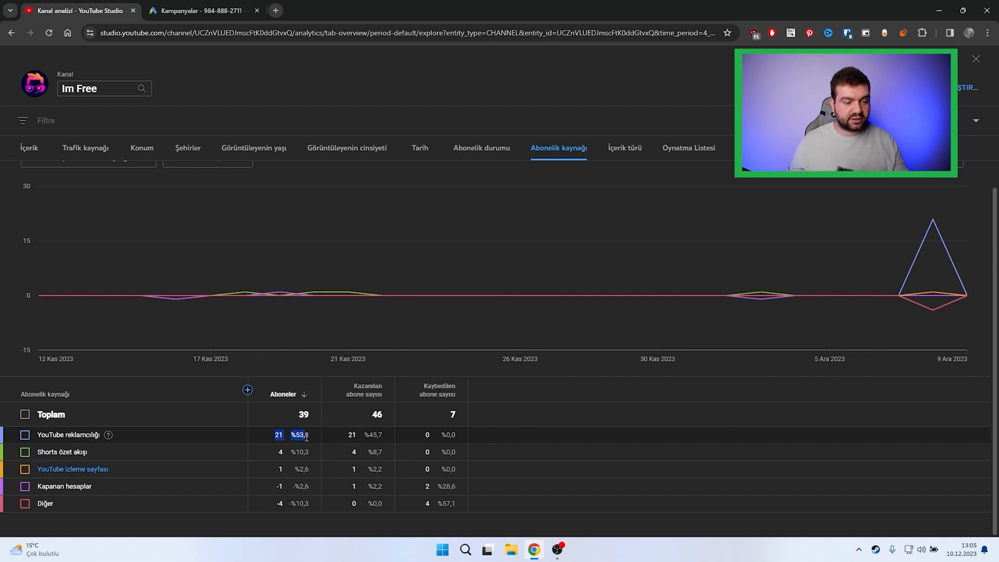
click(310, 436)
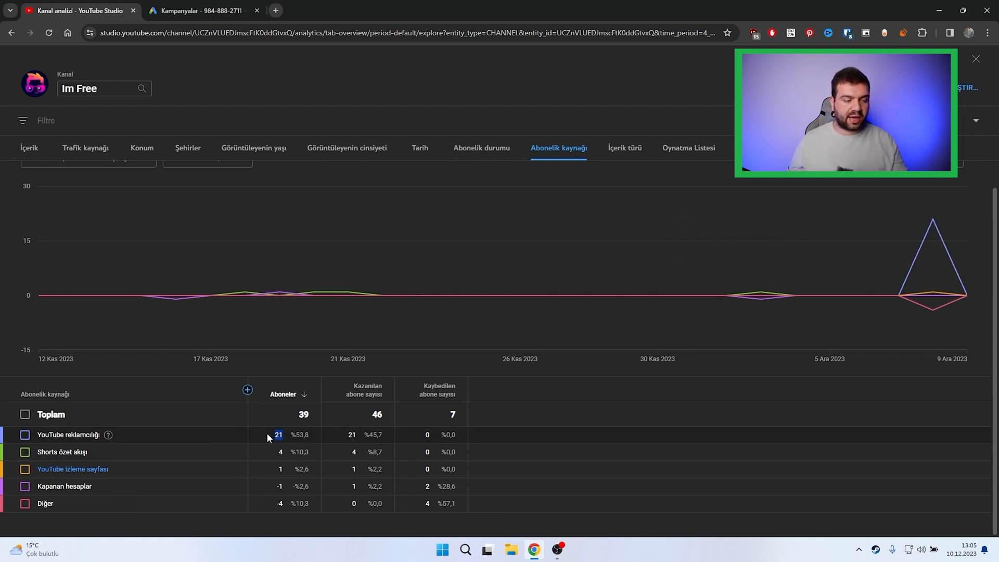
drag(283, 454, 268, 454)
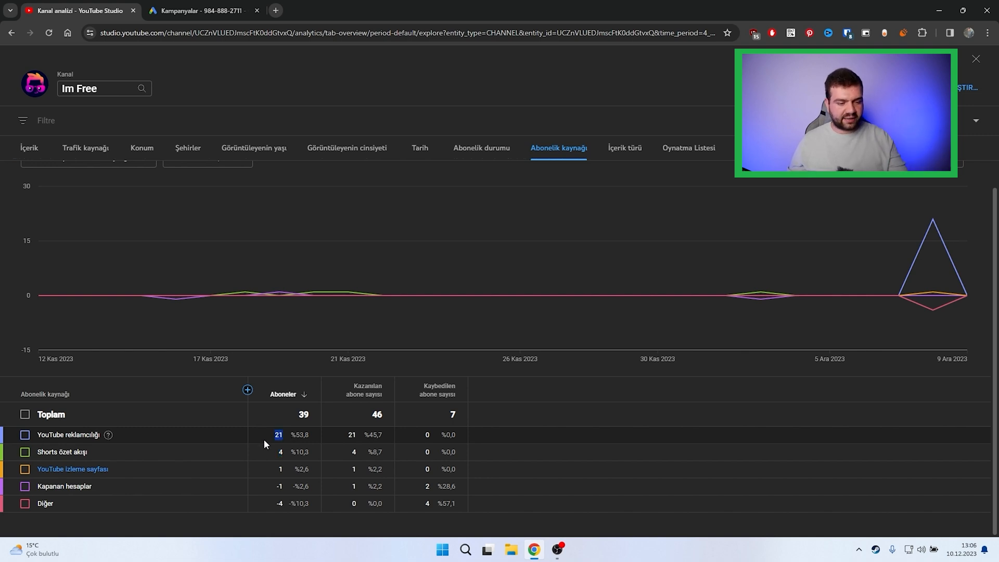
Step: Review the channel's views broken down by device type and by city
click(757, 148)
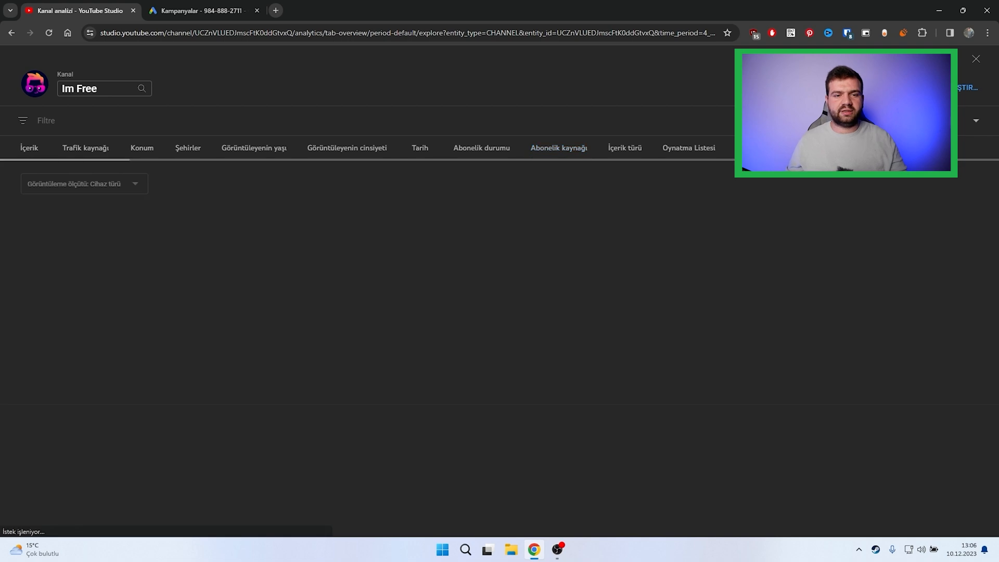
scroll(458, 412, down, 1)
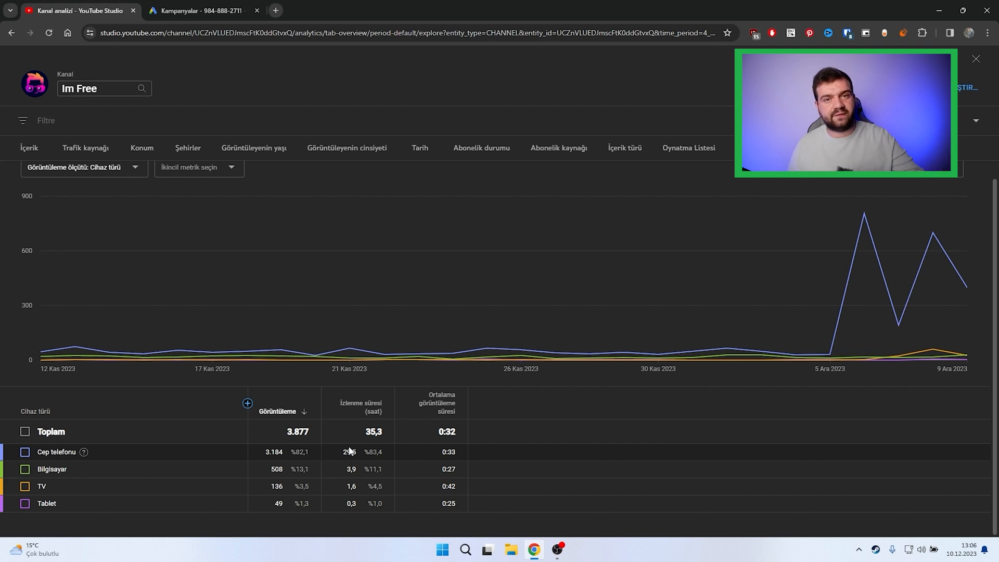
click(199, 149)
scroll(212, 422, down, 5)
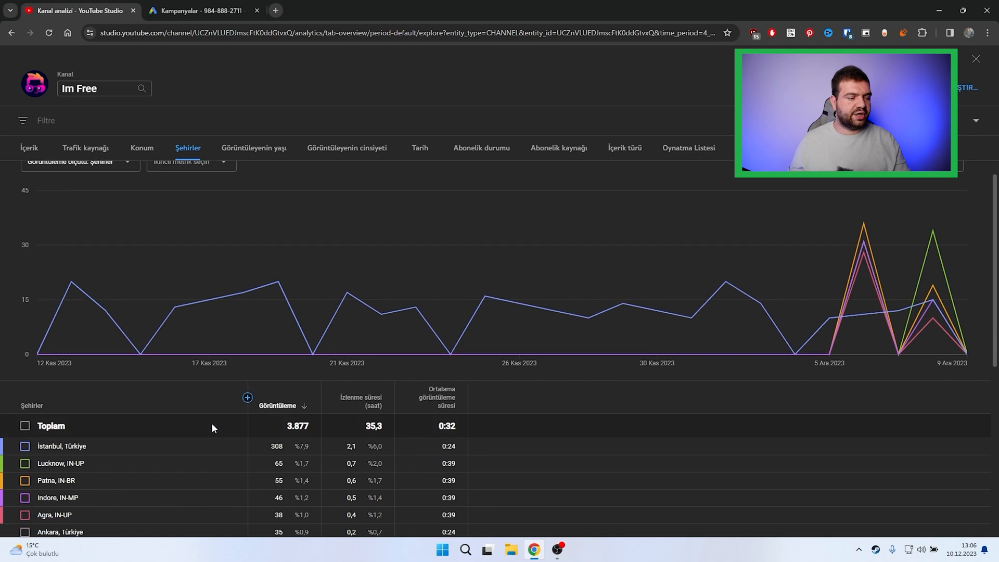
Step: Examine the full list of cities in the channel's views report, down to the cities with the fewest views
scroll(211, 423, down, 3)
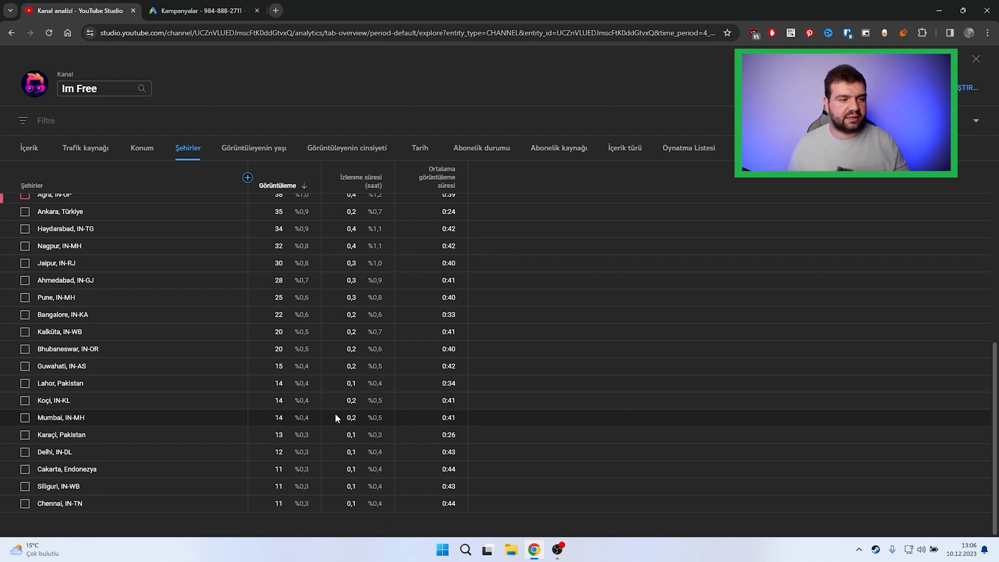
scroll(335, 414, up, 6)
scroll(342, 407, down, 5)
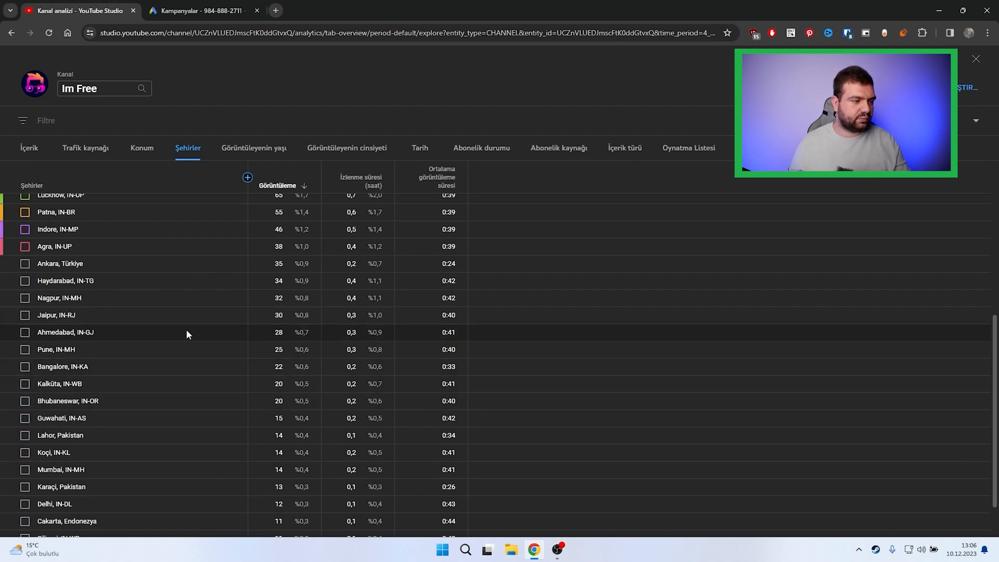
scroll(141, 458, down, 1)
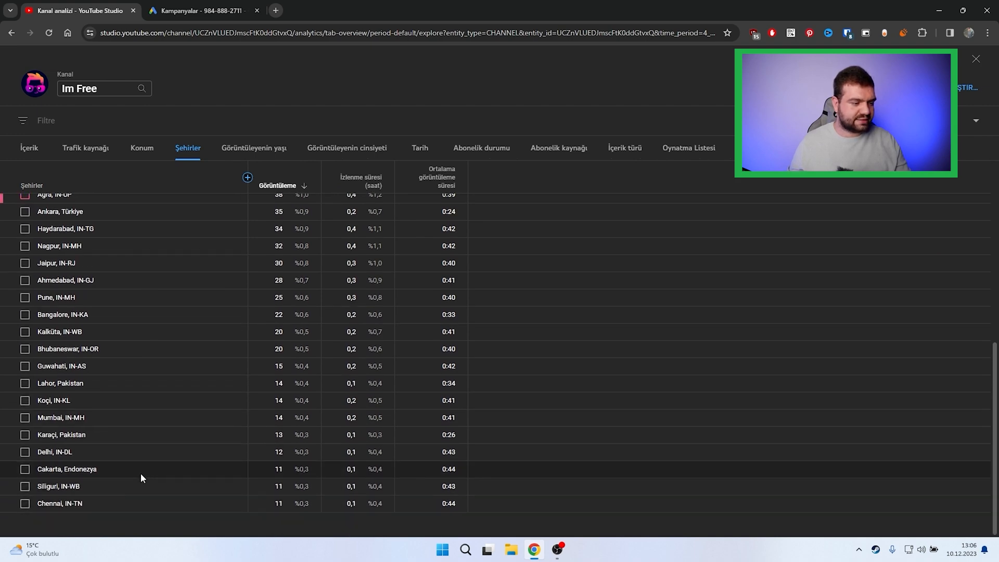
scroll(166, 244, up, 6)
Step: Review the channel's views broken down by location (Konum) across all listed countries, and close the detailed report
click(142, 148)
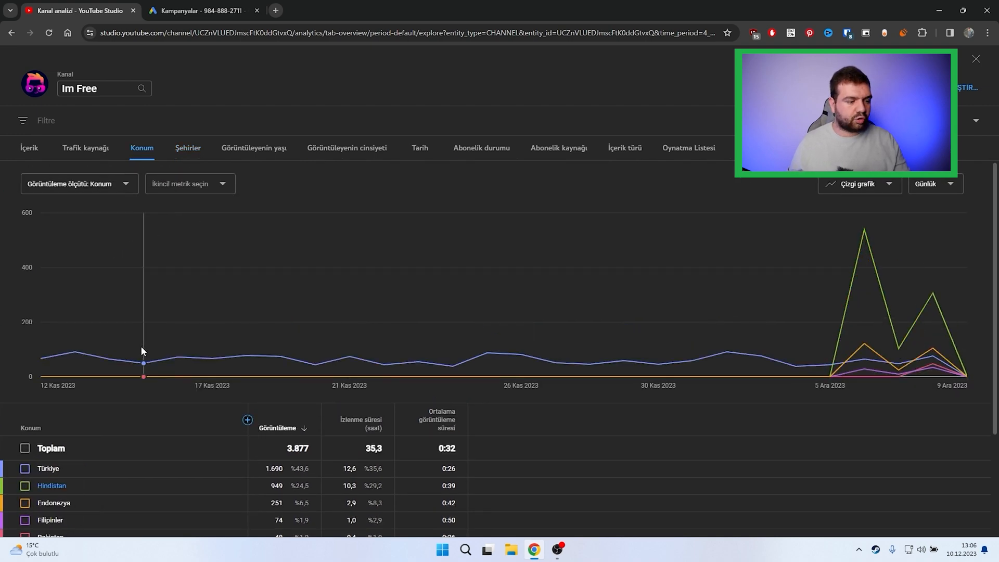
scroll(141, 348, down, 2)
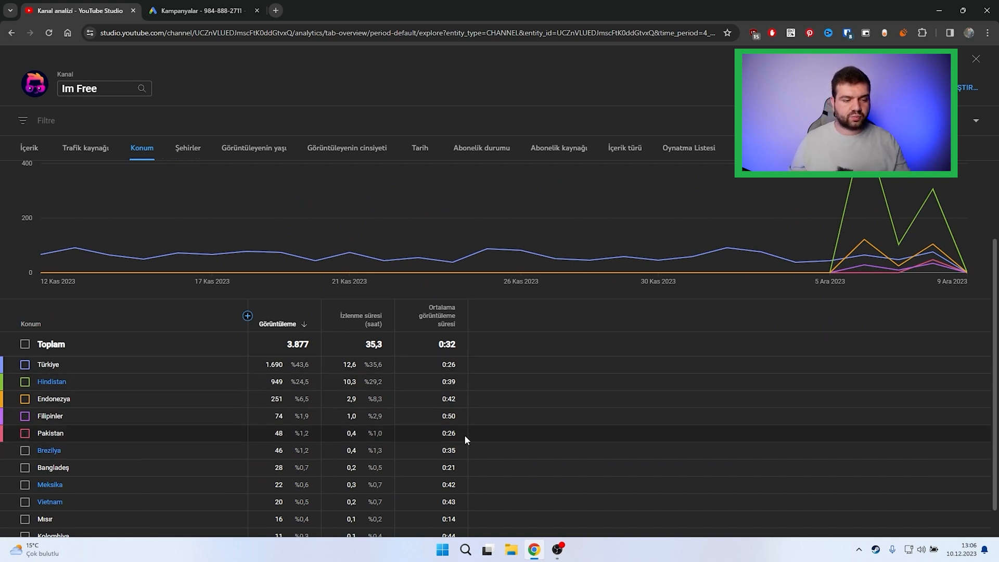
scroll(469, 406, down, 1)
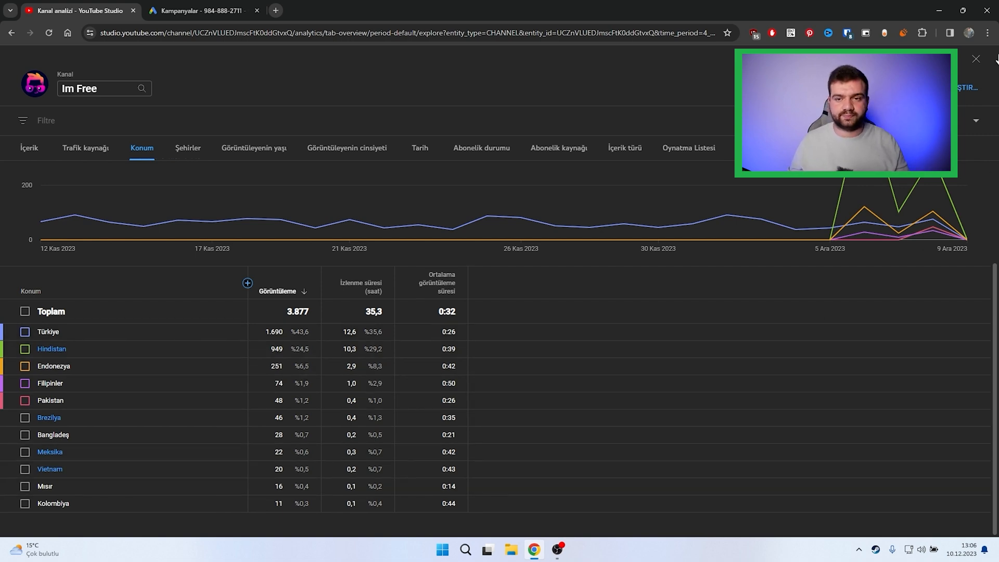
click(976, 59)
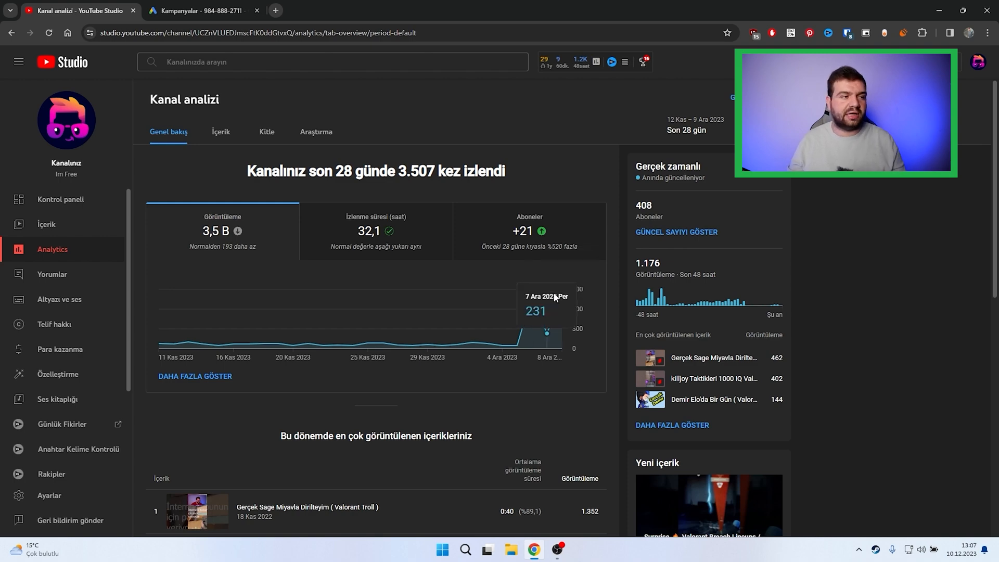
Step: Switch to Google Ads and compare the average cost per view of Abone Test and shorts 2, plus the campaigns' total views
click(198, 11)
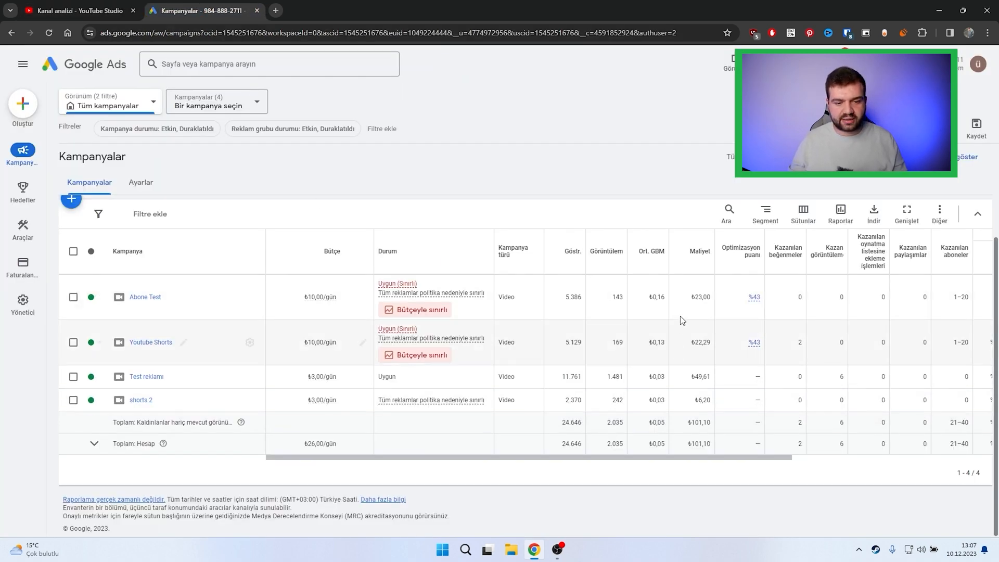
drag(666, 296, 657, 296)
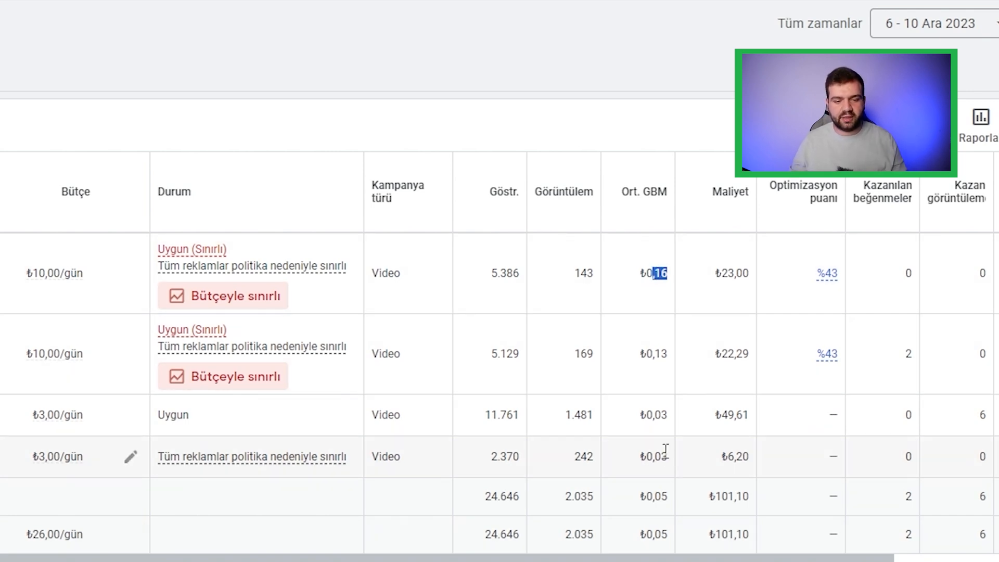
drag(670, 456, 637, 457)
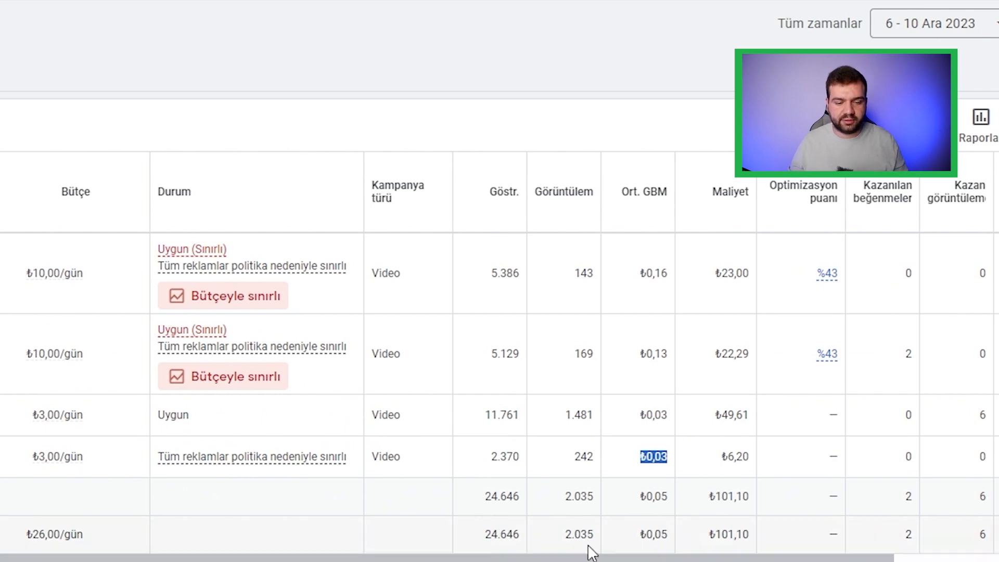
drag(597, 499, 562, 501)
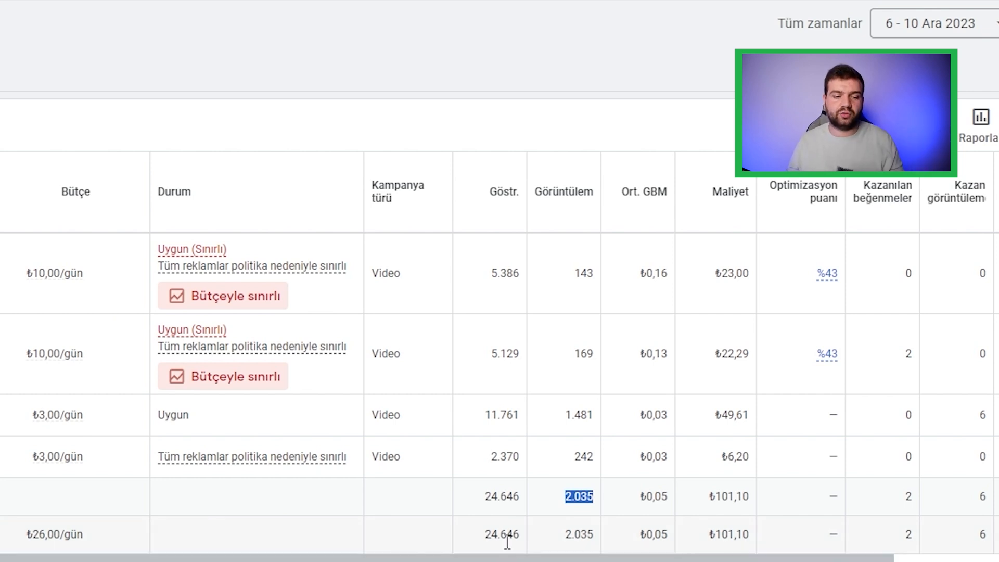
scroll(479, 557, right, 1)
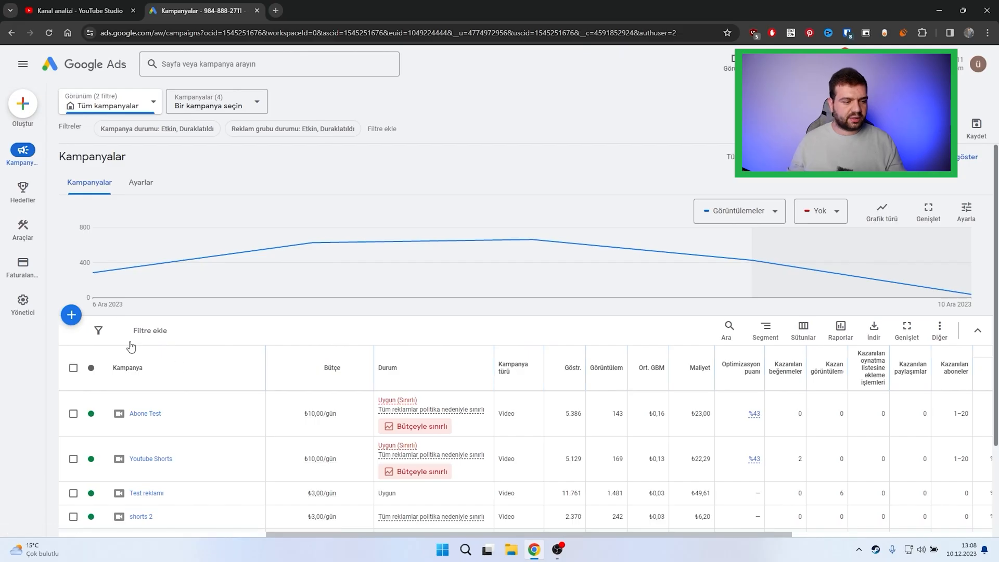
Step: In the Abone Test campaign, appeal the ad group's Tüketici Finansı restriction with reason "Karara itiraz et", and open the appeal history
click(148, 416)
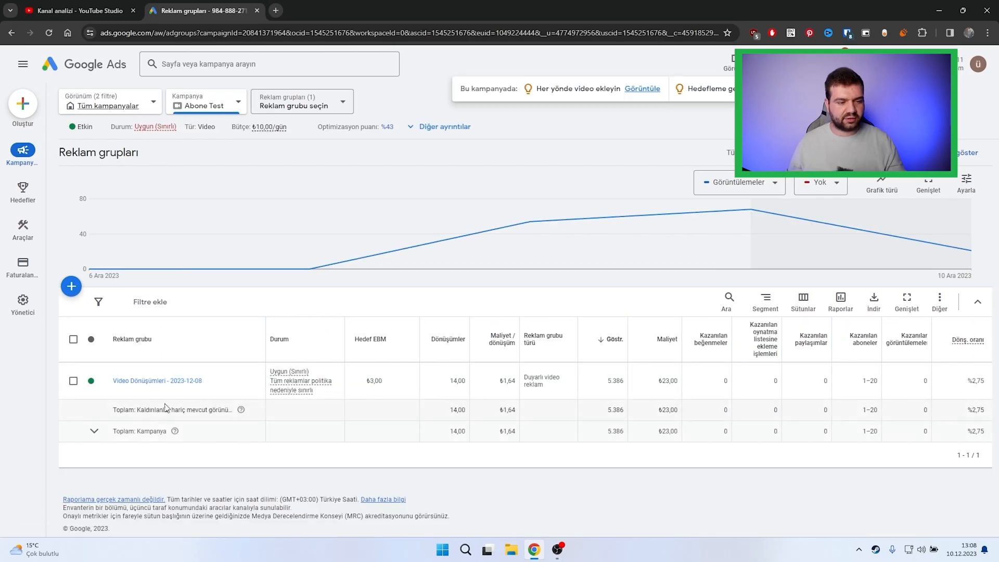
mouse_move(299, 389)
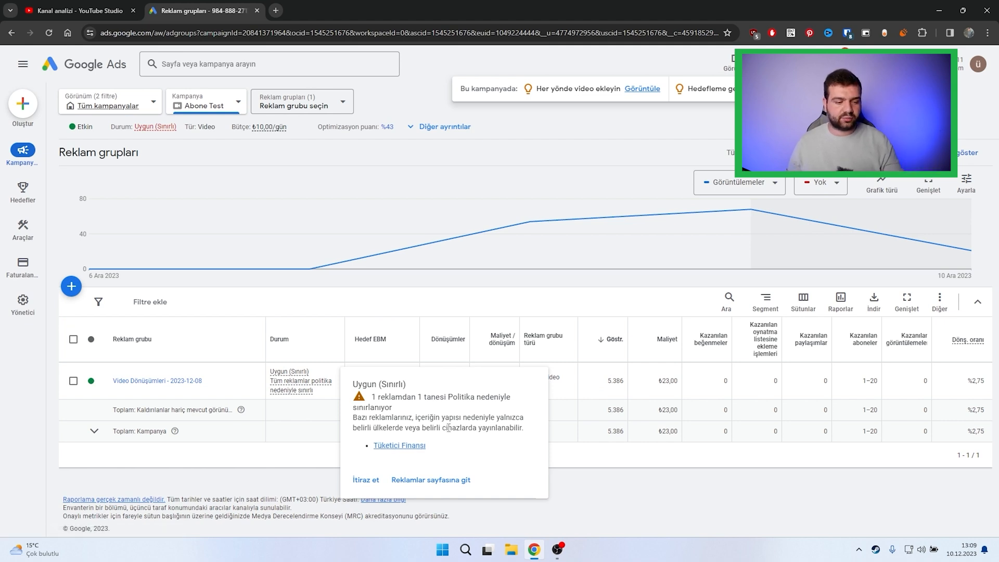
click(366, 480)
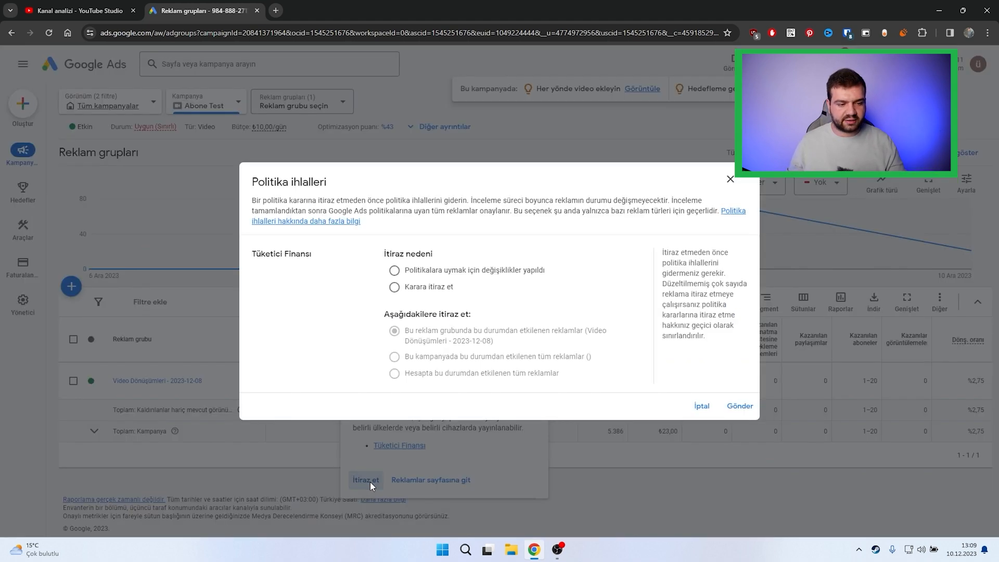
click(423, 288)
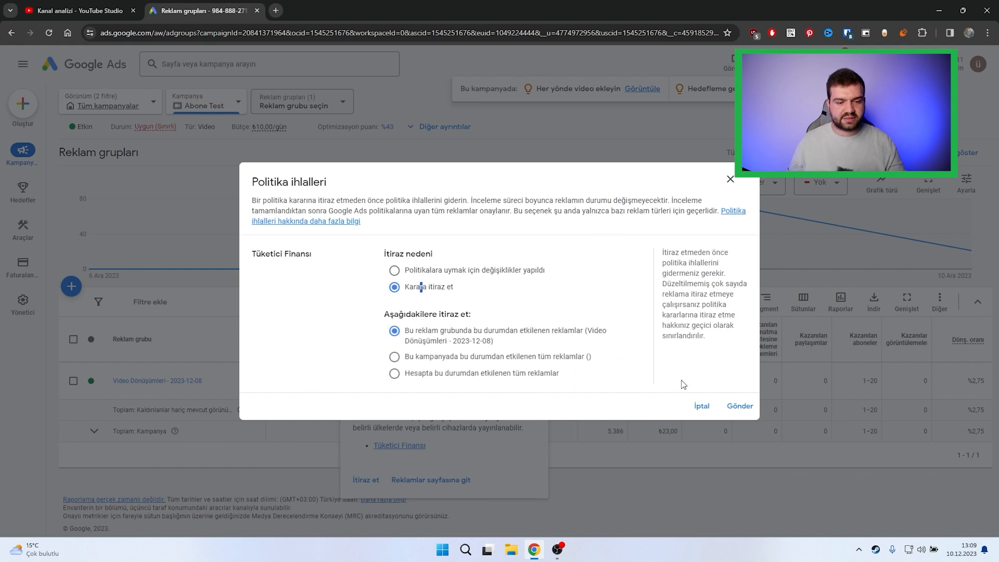
click(739, 407)
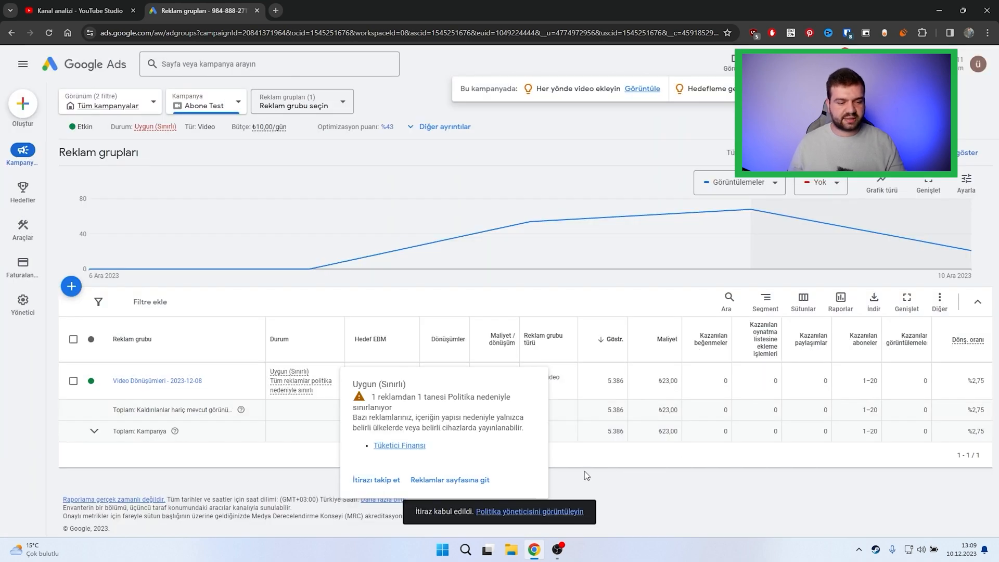
click(393, 483)
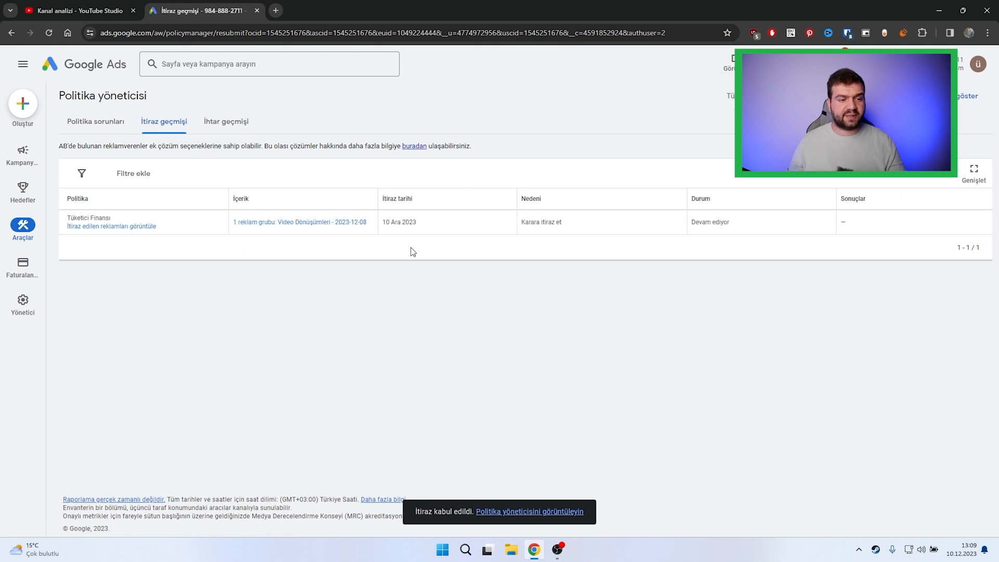